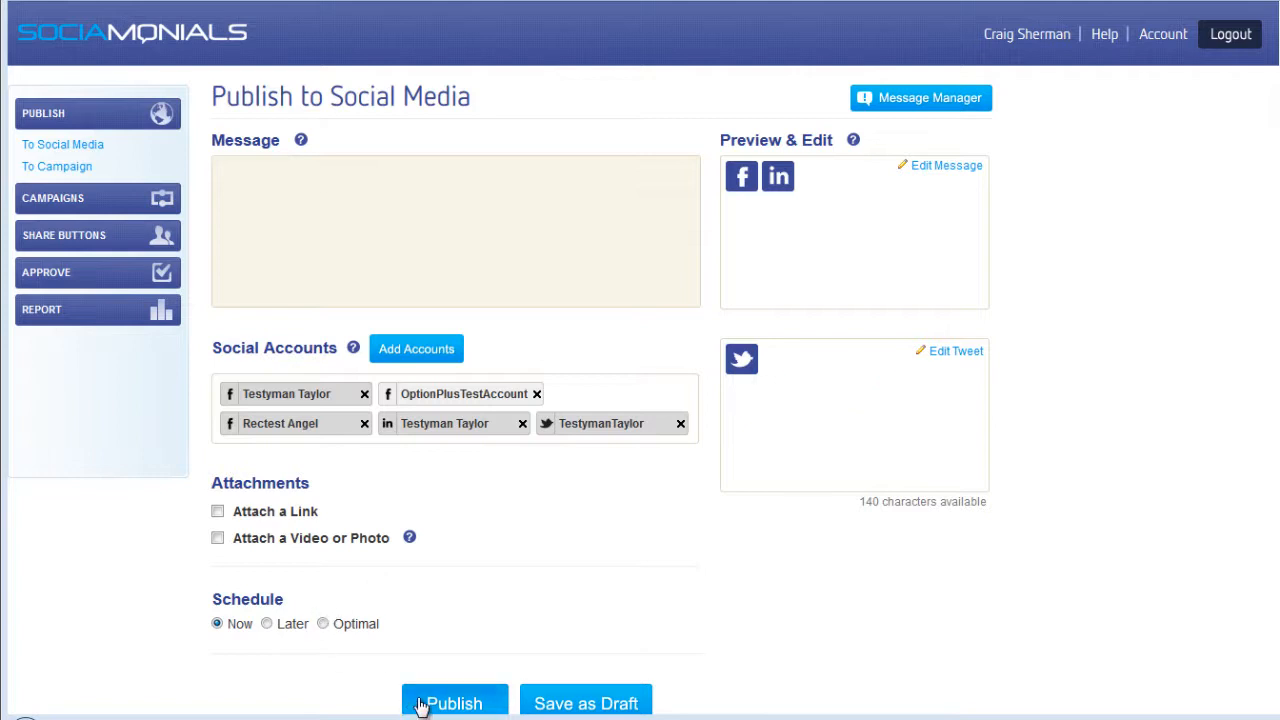
Step: Write "Test message." as the text of the social media post
click(288, 245)
text(T)
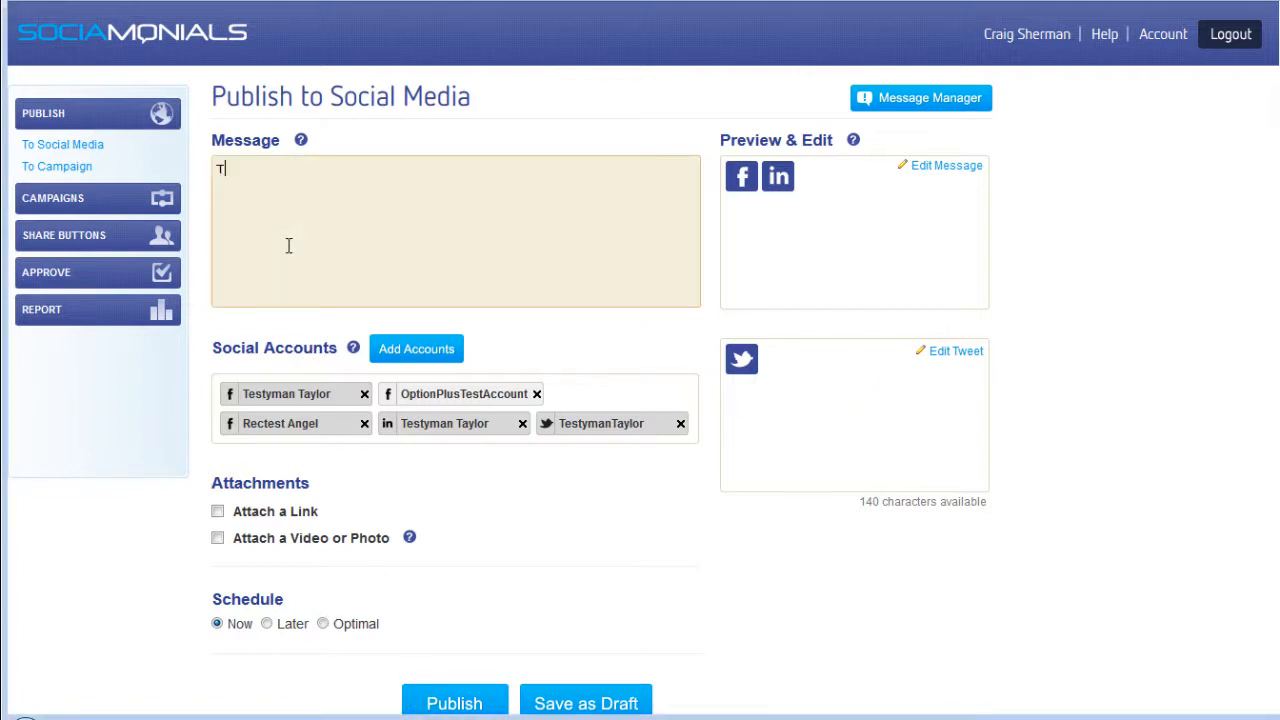
text(est message.)
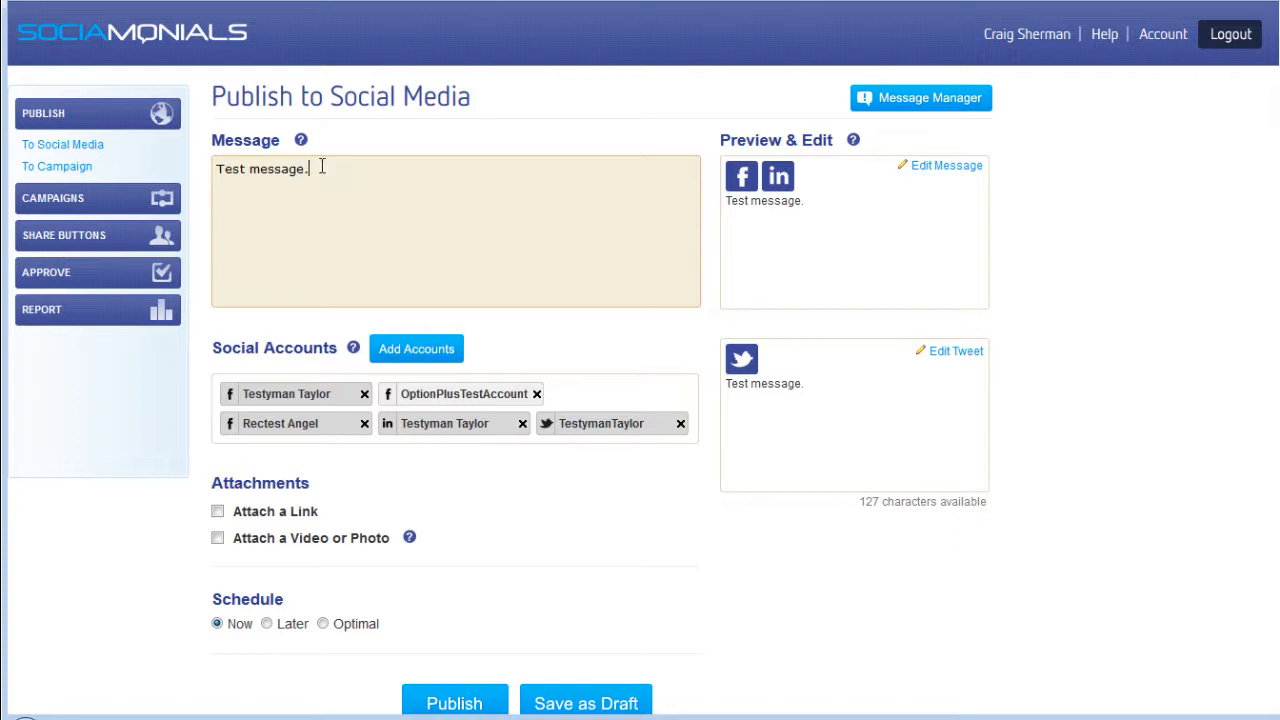
Step: Add the three remaining available Facebook, LinkedIn and Twitter accounts to the post's social accounts
click(400, 350)
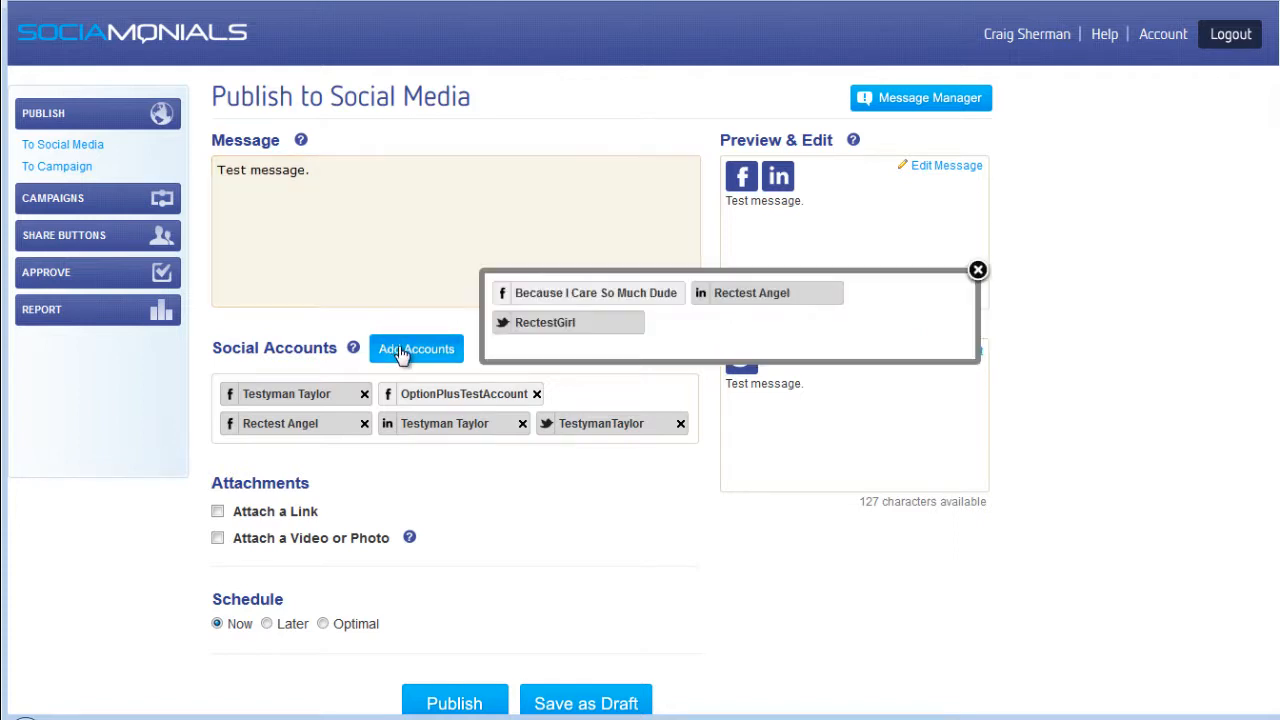
click(576, 300)
click(575, 302)
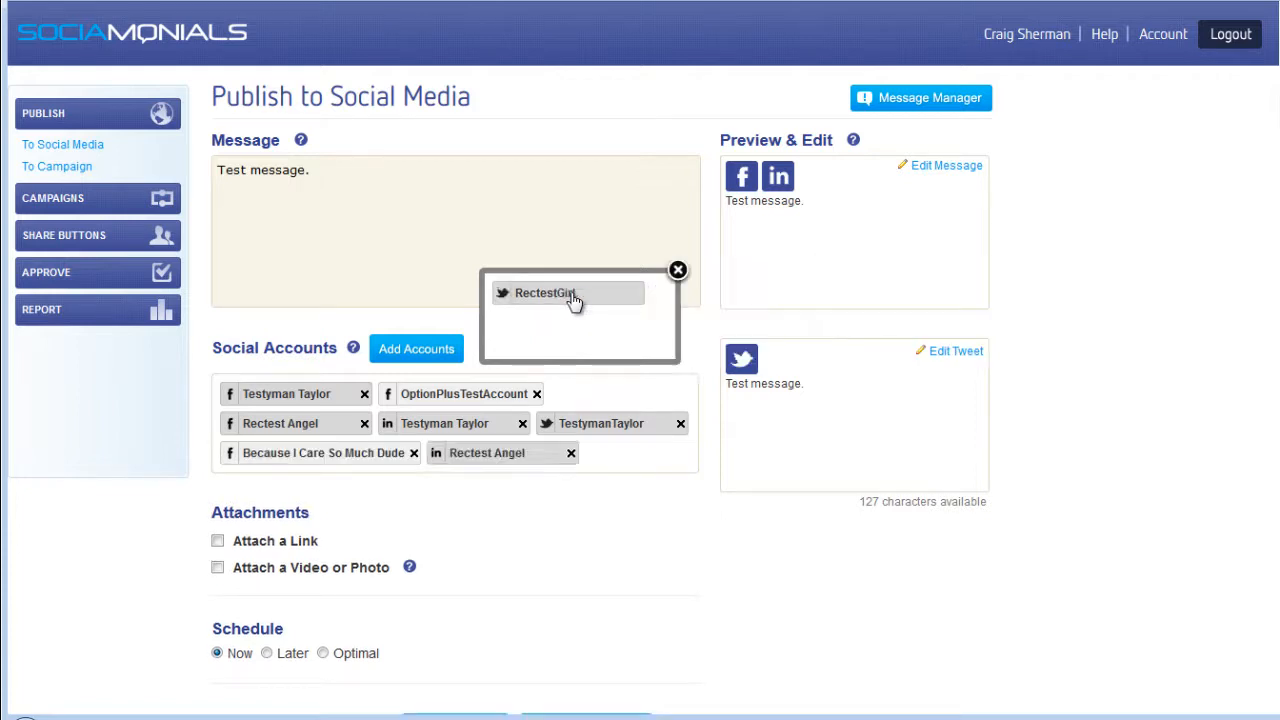
click(574, 300)
click(677, 271)
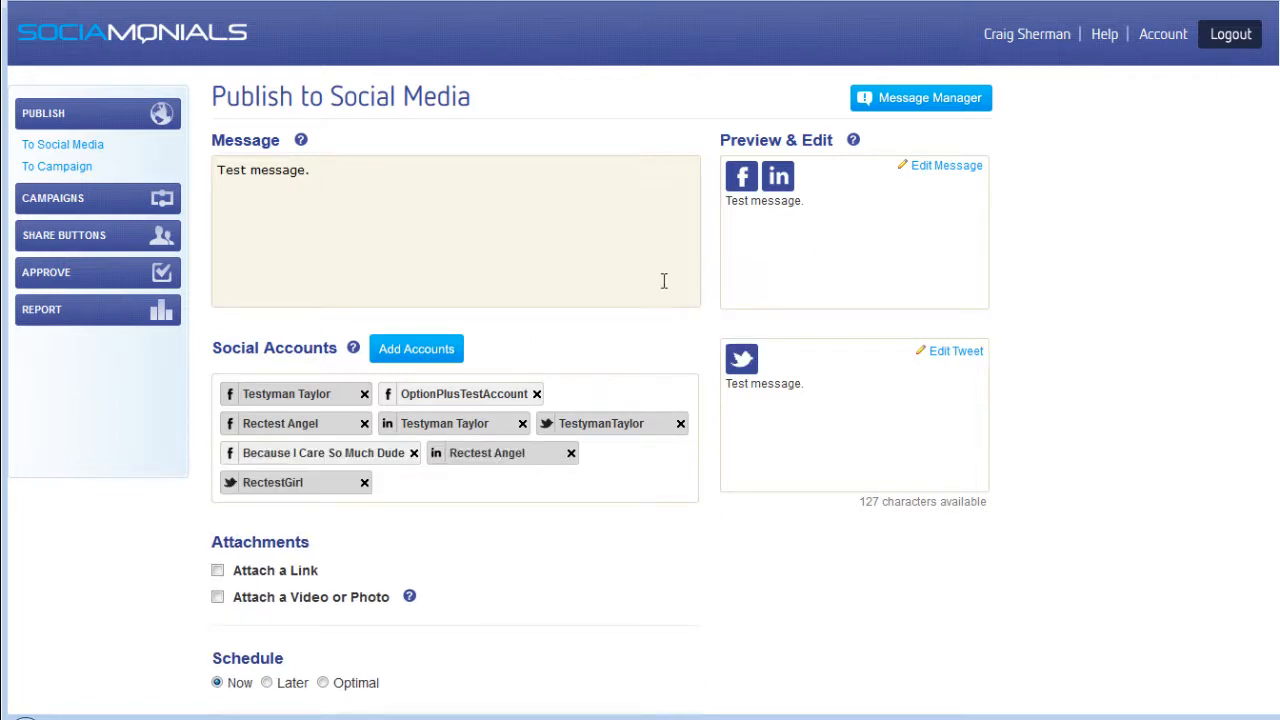
Step: Remove the three newly added Twitter, Facebook and LinkedIn accounts from the post's social accounts
click(364, 482)
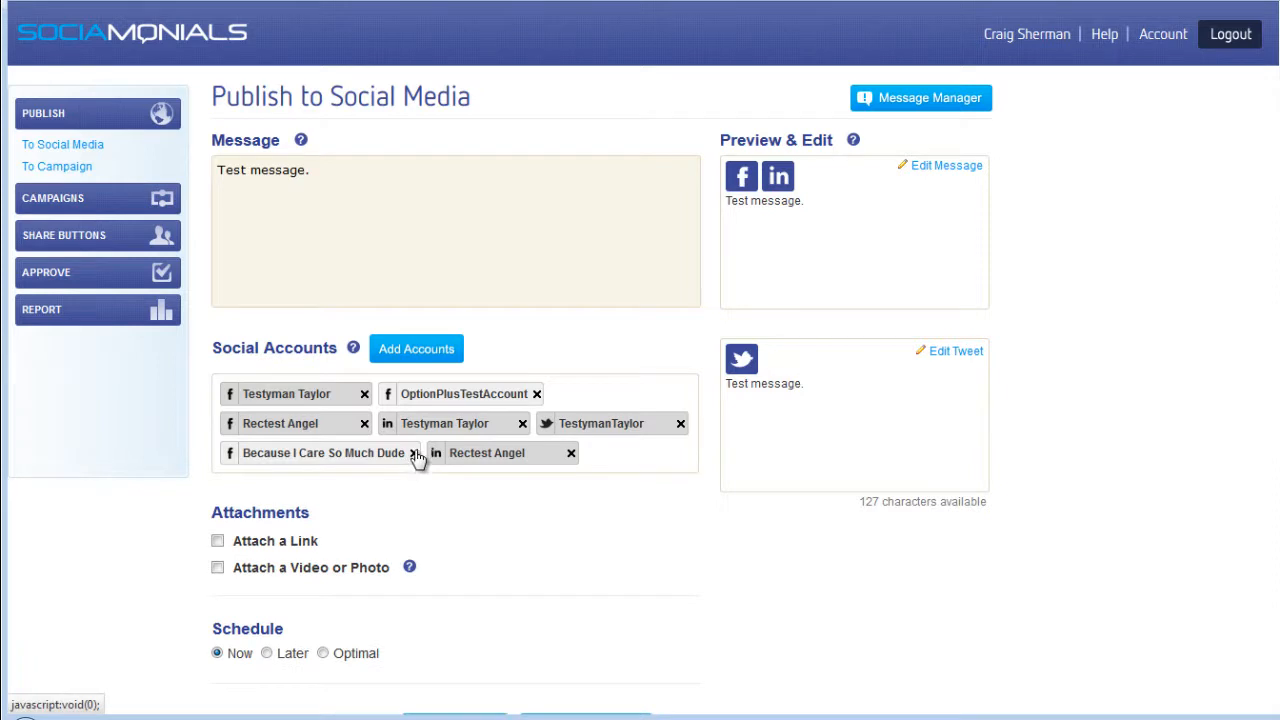
click(414, 454)
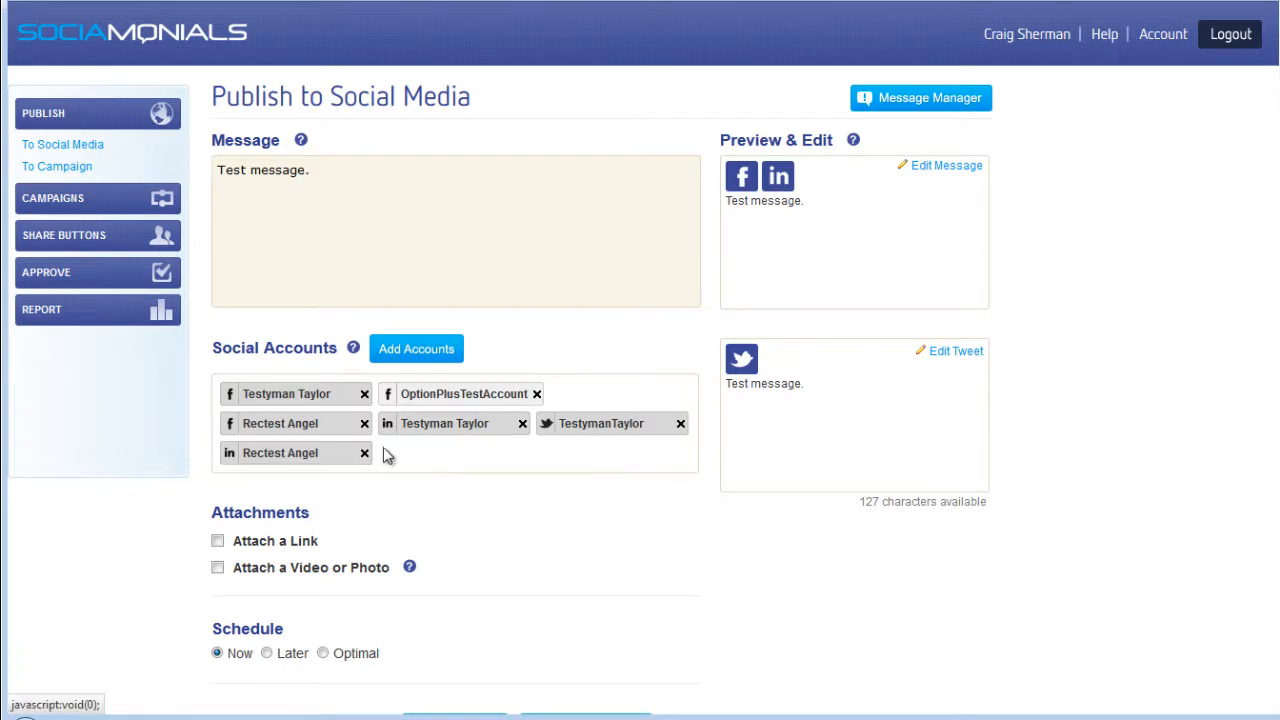
click(364, 453)
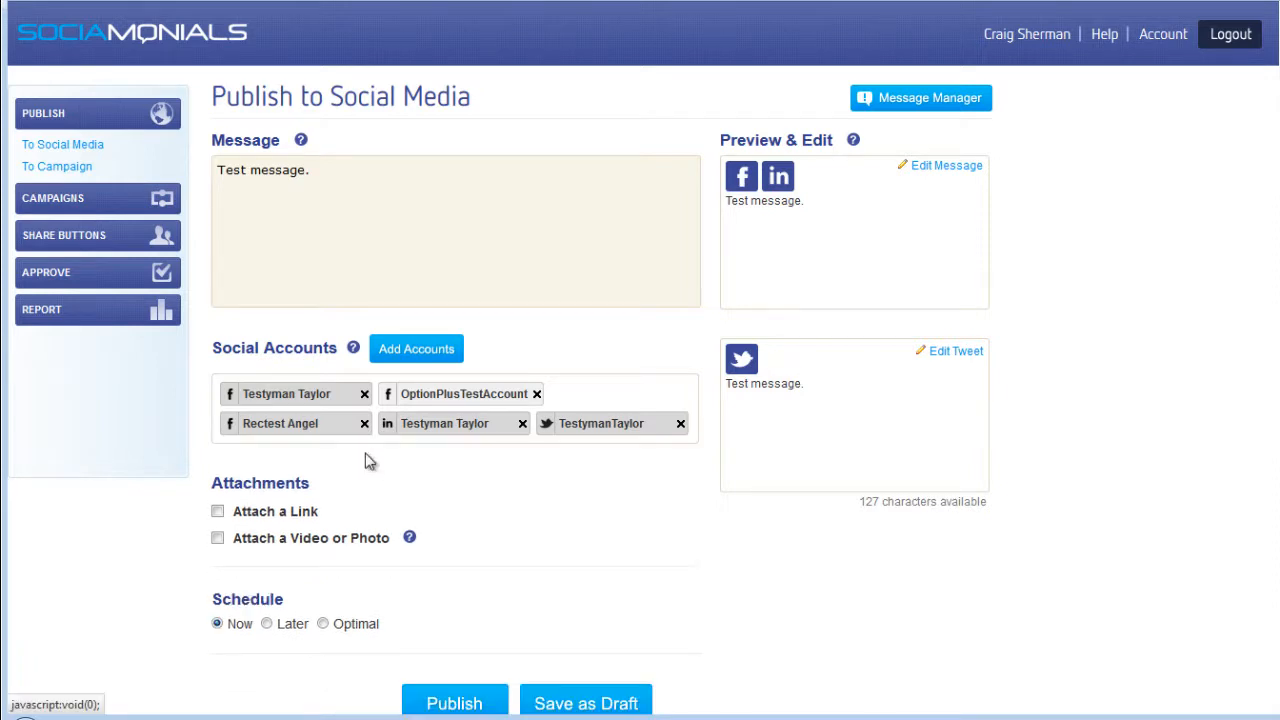
Step: Attach a link to the post using the company homepage
click(218, 513)
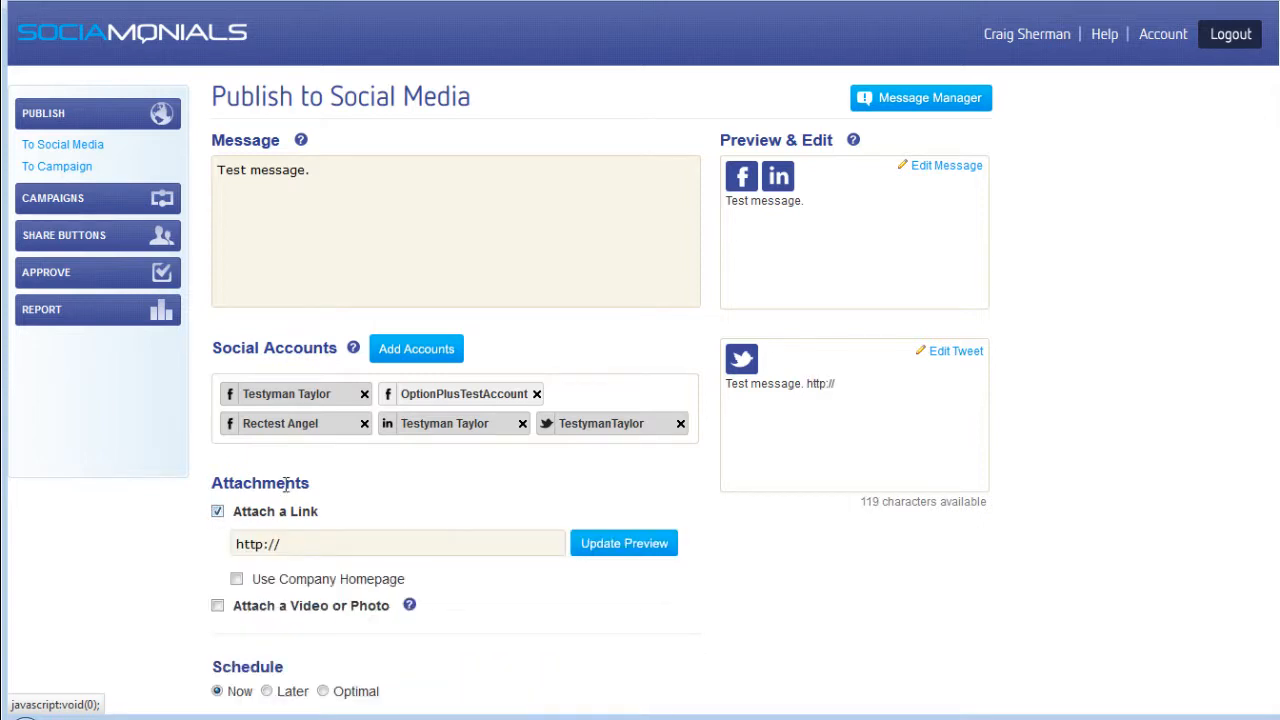
scroll(240, 478, down, 2)
click(238, 472)
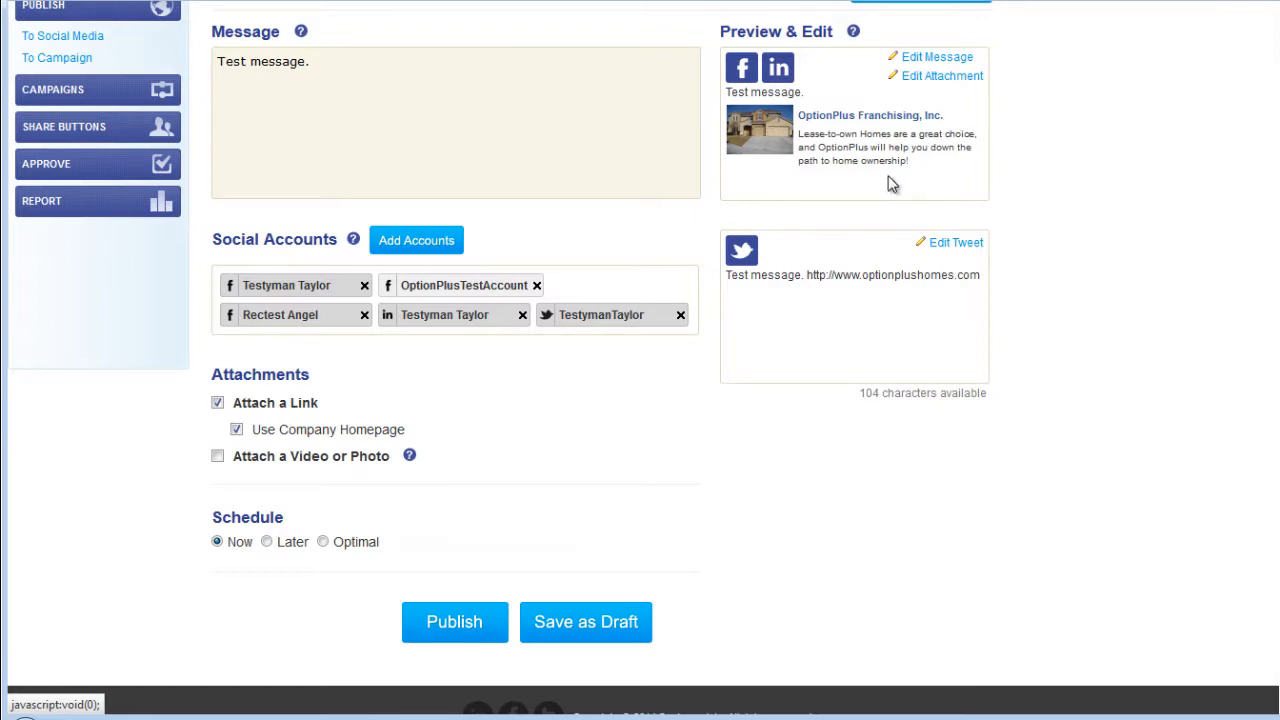
click(237, 430)
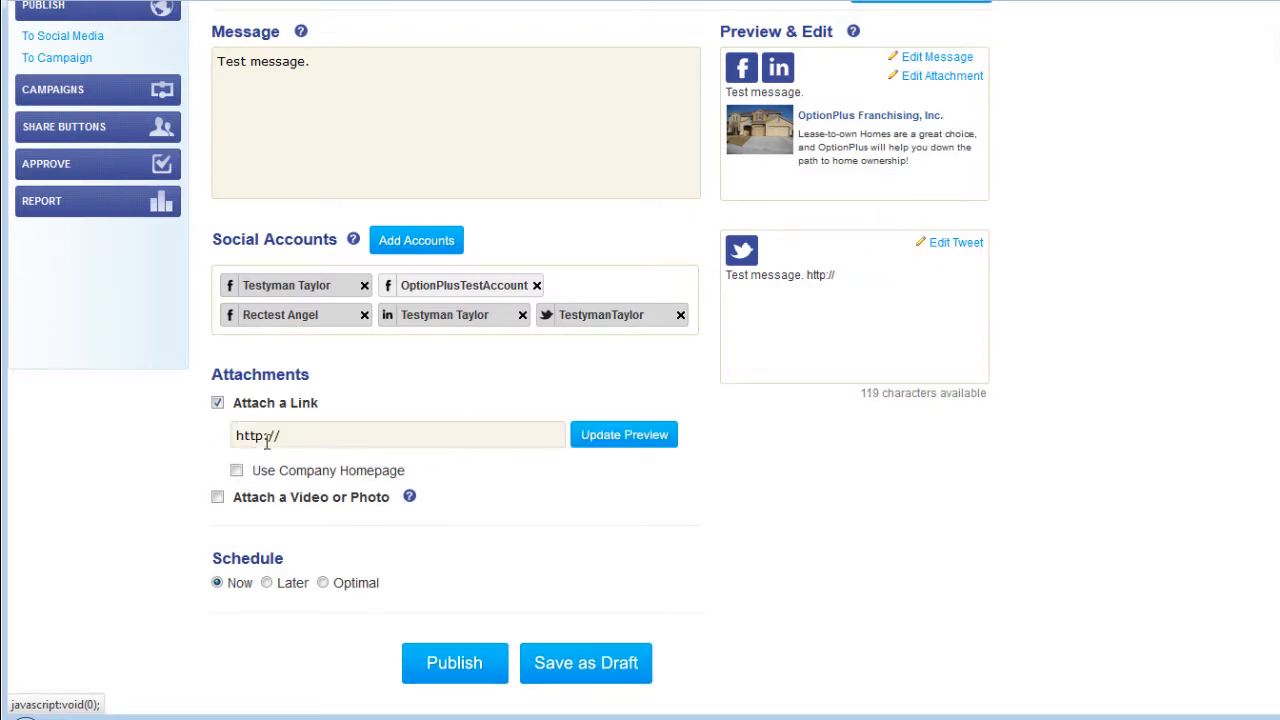
click(320, 437)
text(www)
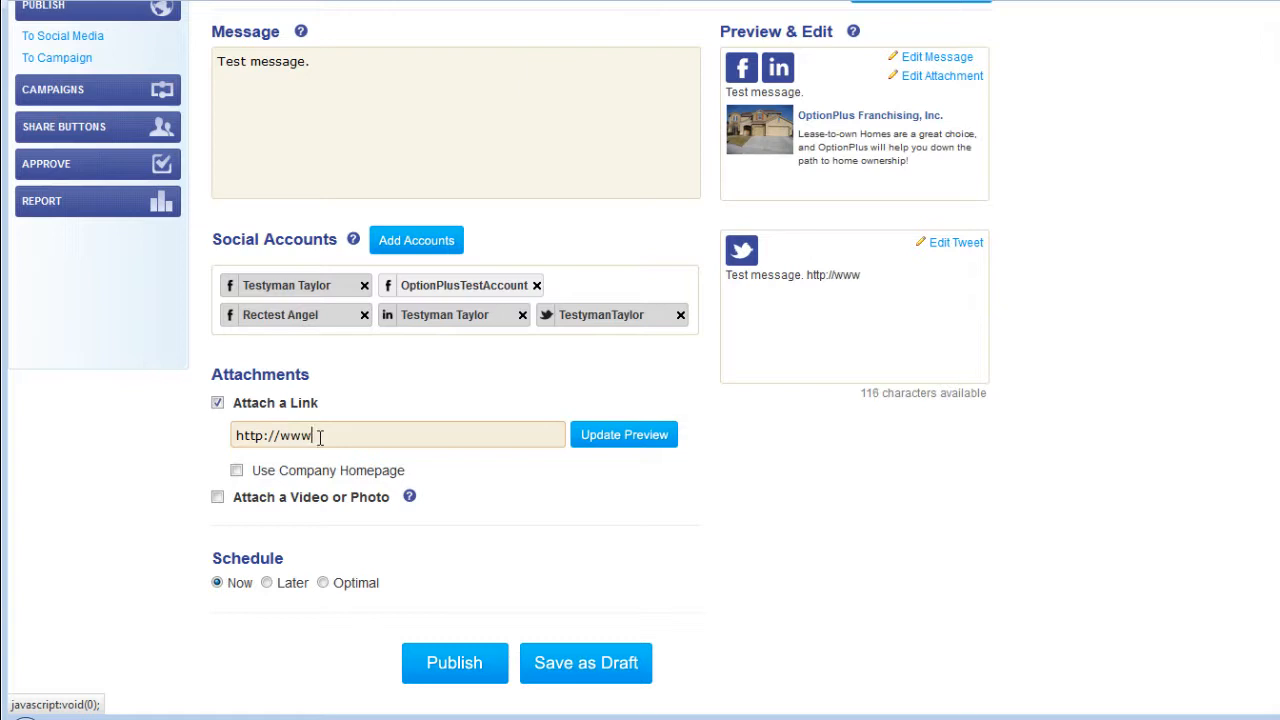
text(.pepsi.com)
click(609, 440)
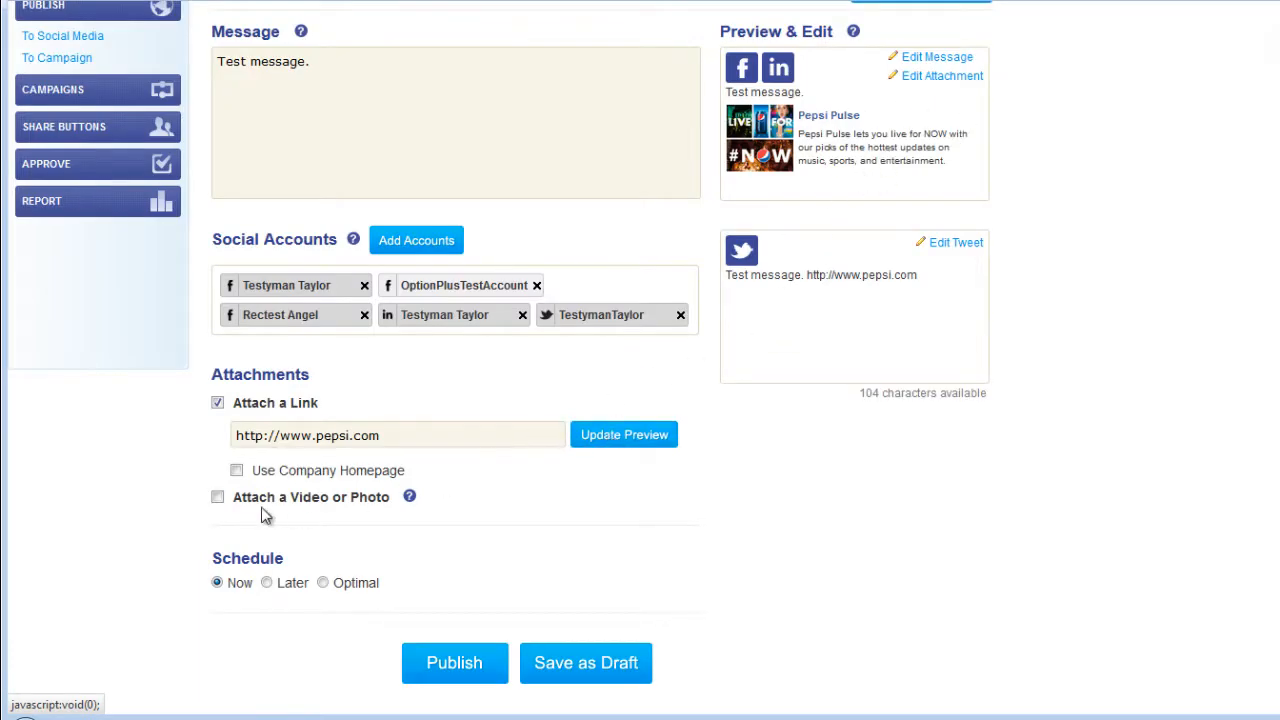
Step: Attach a video to the post by uploading a MOV file from the computer
click(218, 498)
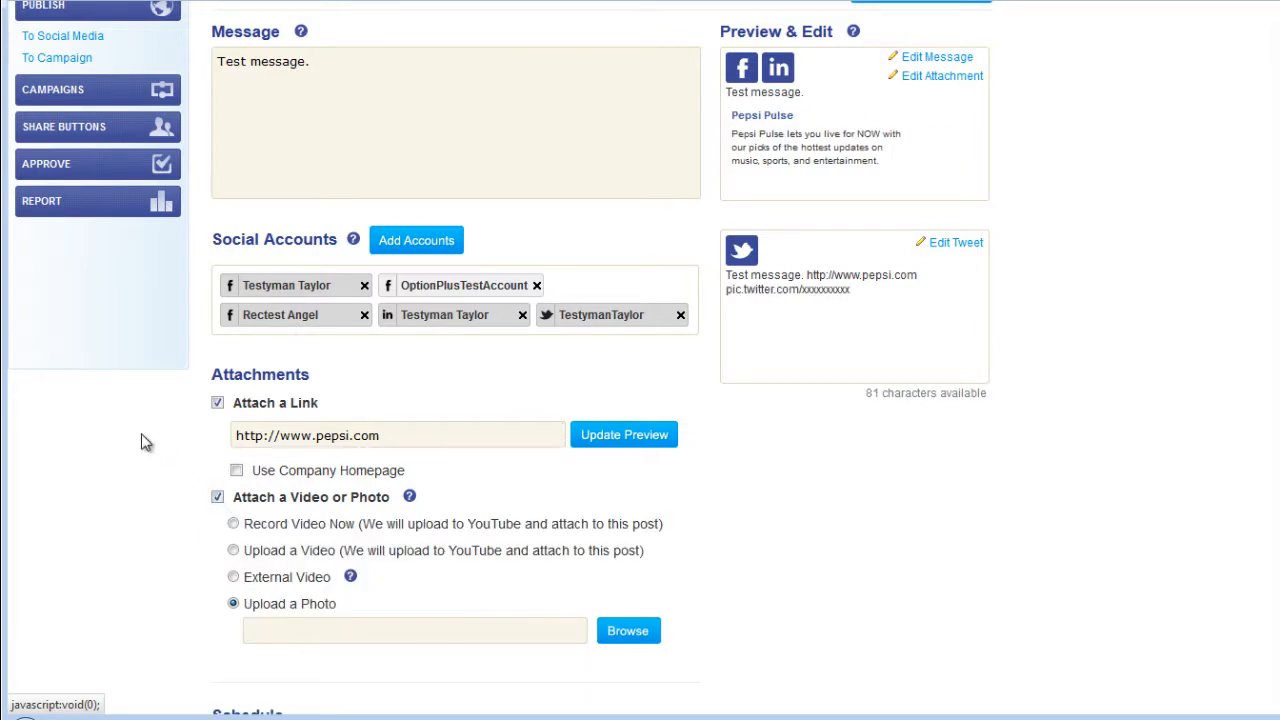
scroll(143, 438, down, 1)
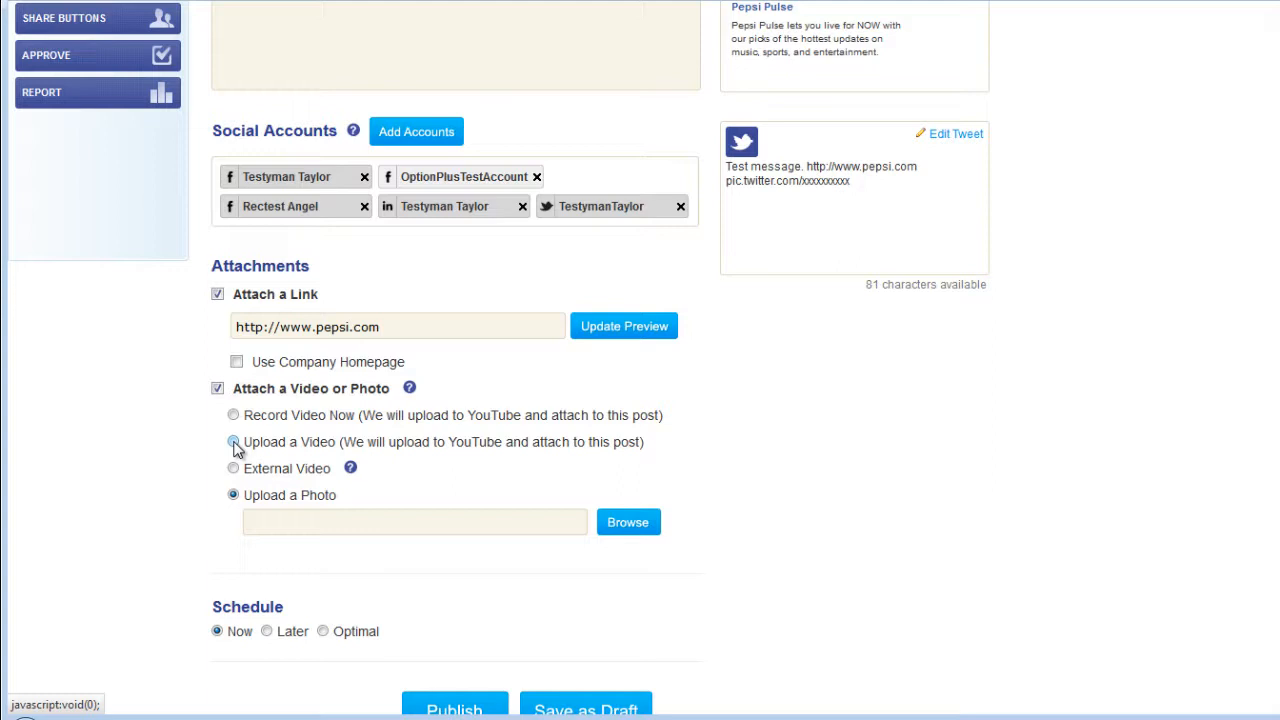
click(233, 442)
scroll(500, 395, down, 3)
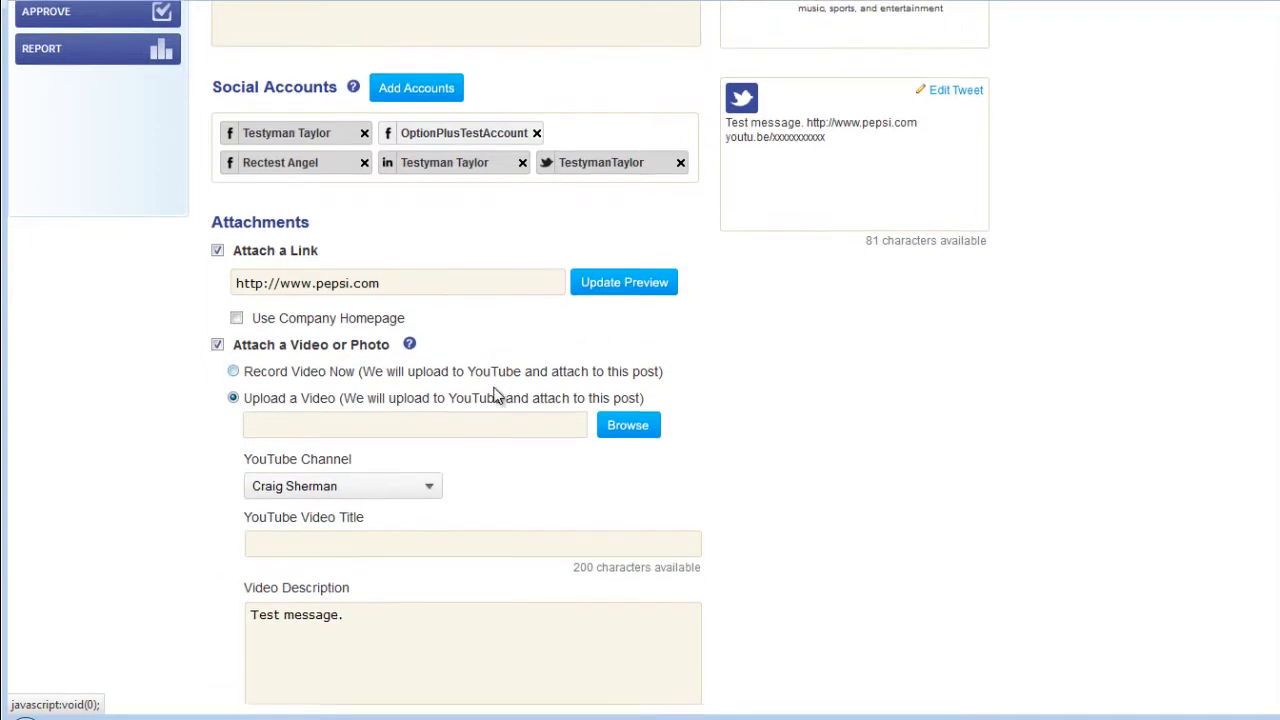
scroll(466, 400, down, 2)
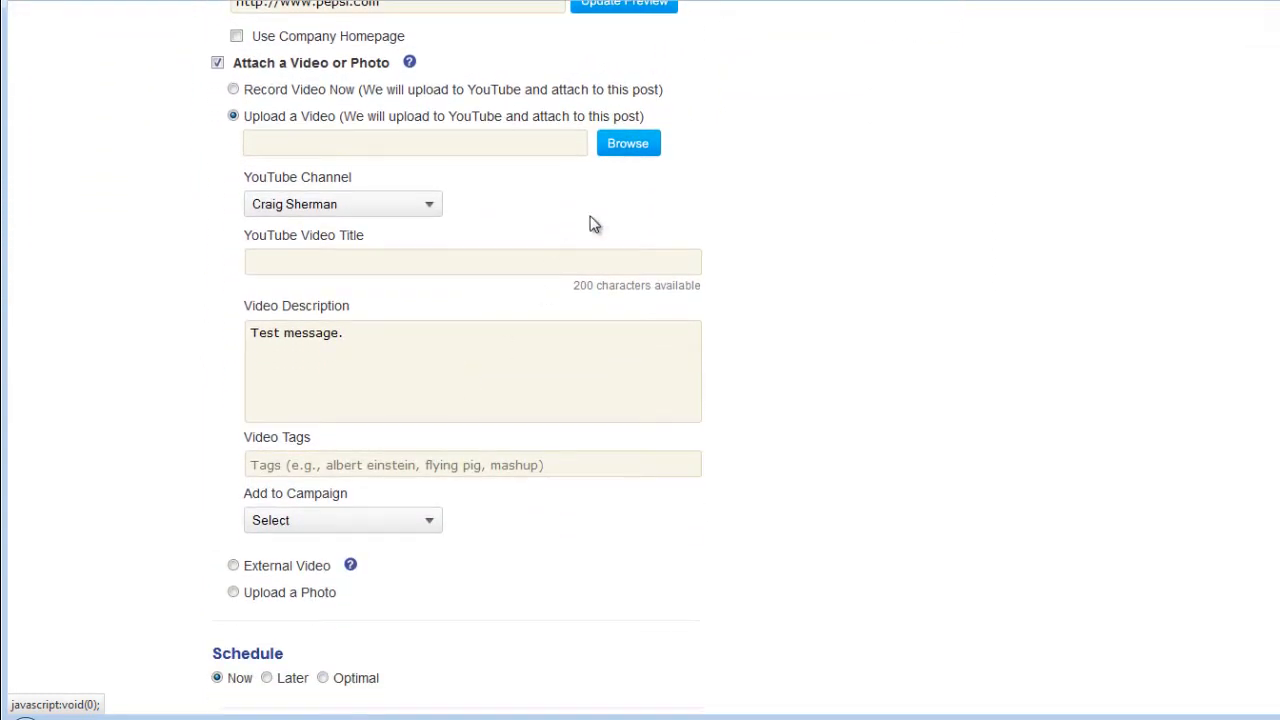
click(617, 156)
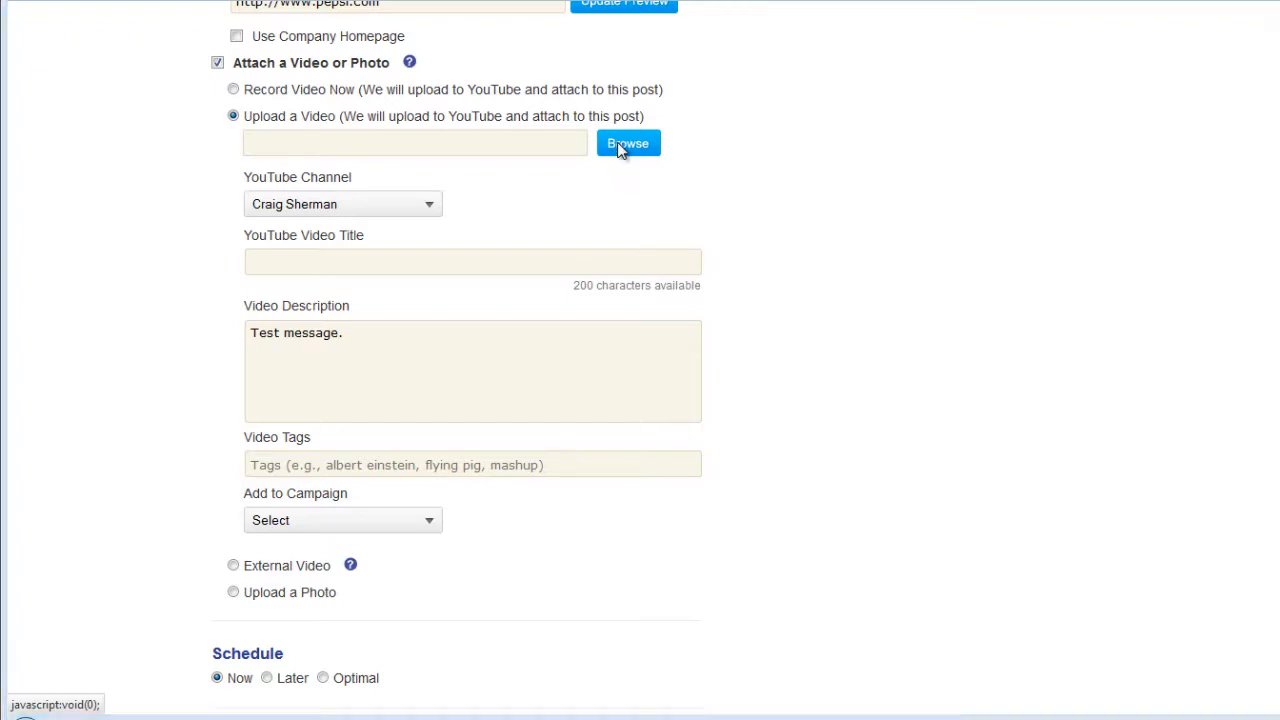
double_click(250, 418)
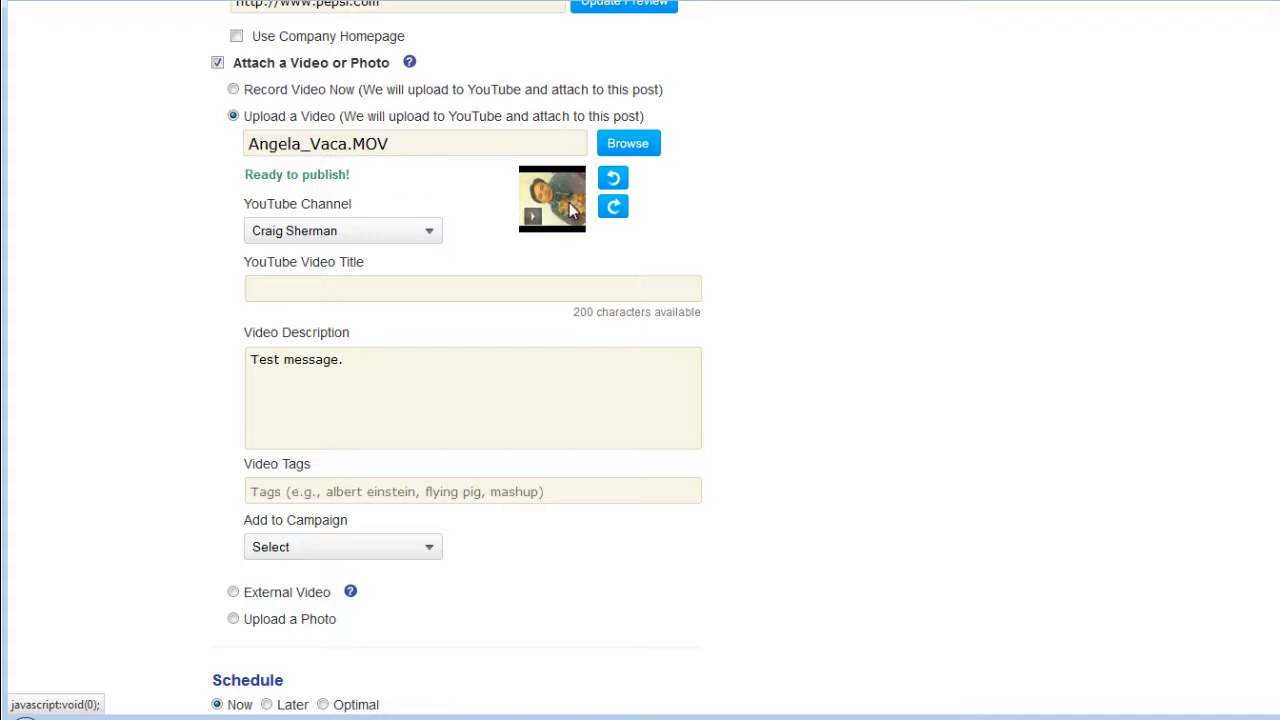
Step: Rotate the uploaded video clockwise and check its thumbnail in the Facebook and LinkedIn preview
click(614, 208)
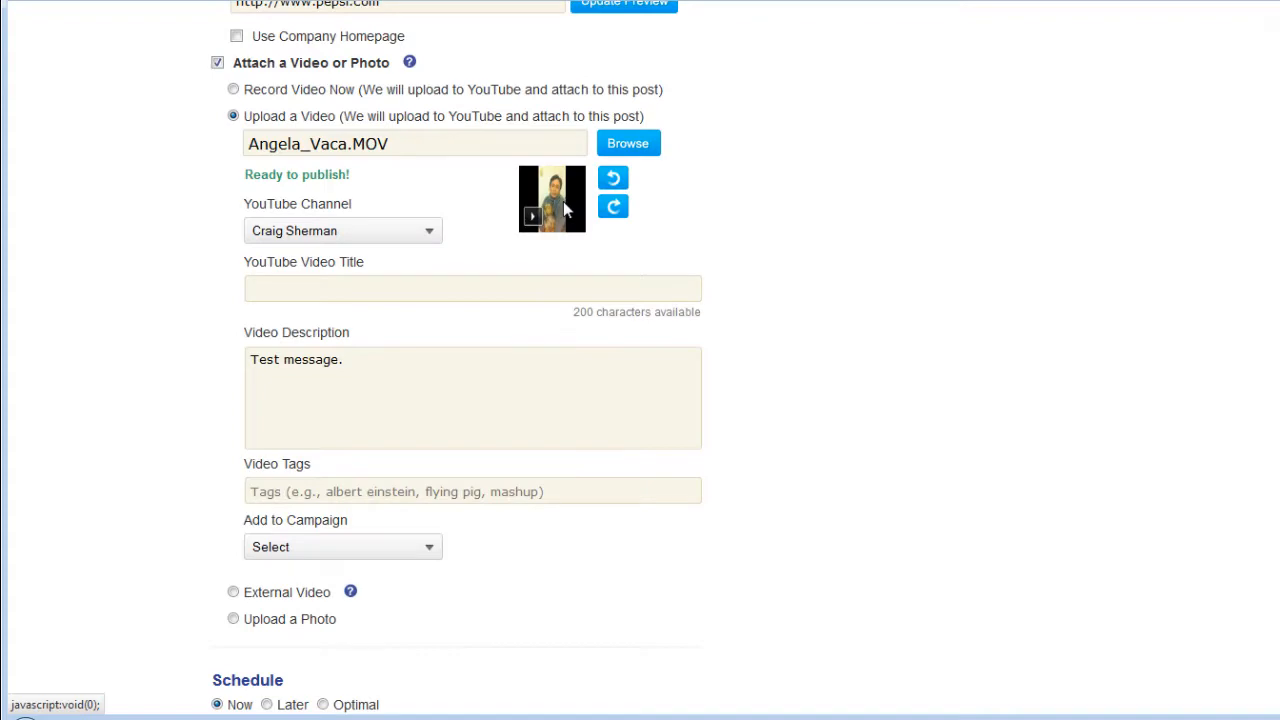
scroll(563, 201, up, 2)
scroll(563, 201, up, 3)
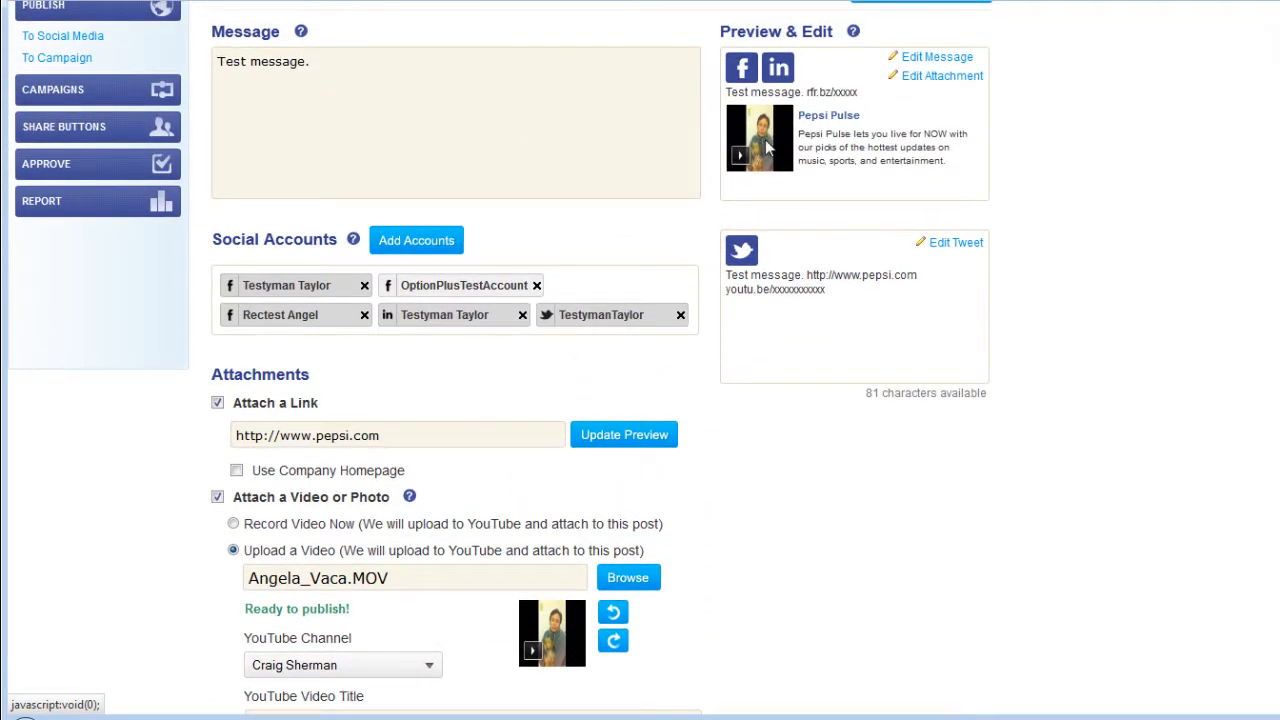
Step: Review the uploaded video's YouTube title, description and tag fields and the list of campaigns it can be added to
scroll(765, 138, down, 5)
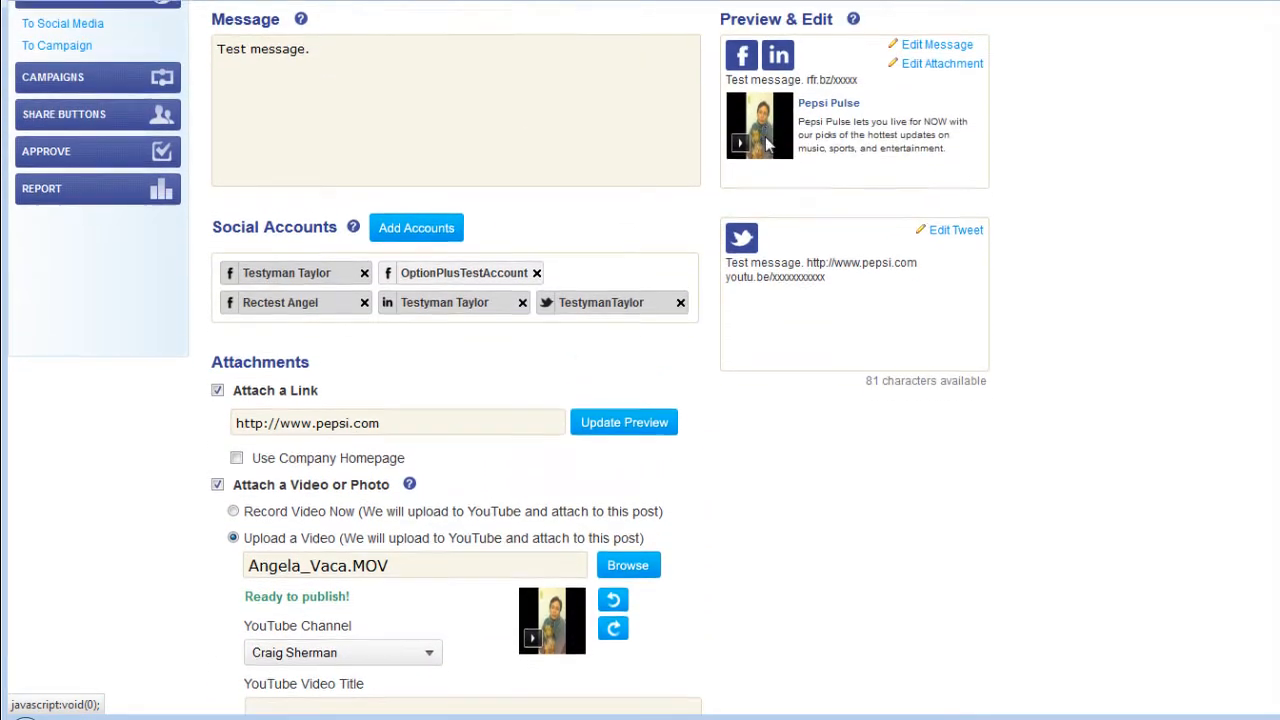
scroll(755, 168, down, 2)
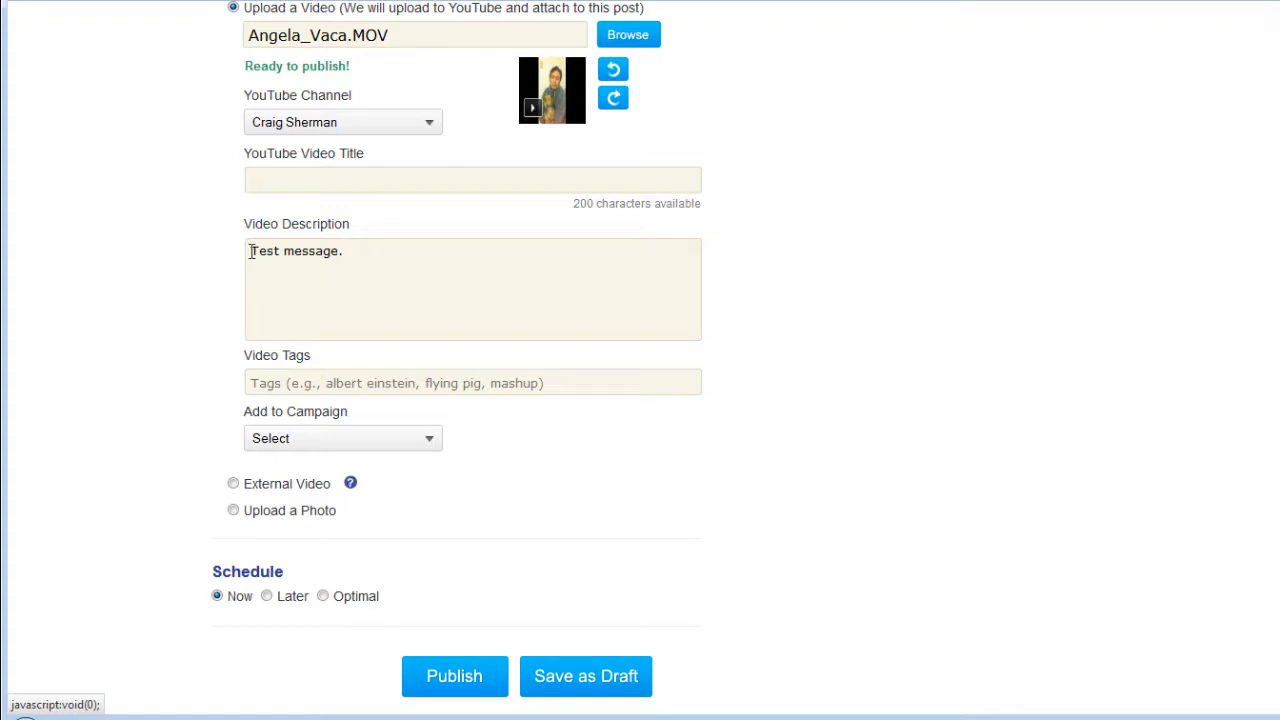
scroll(260, 180, up, 2)
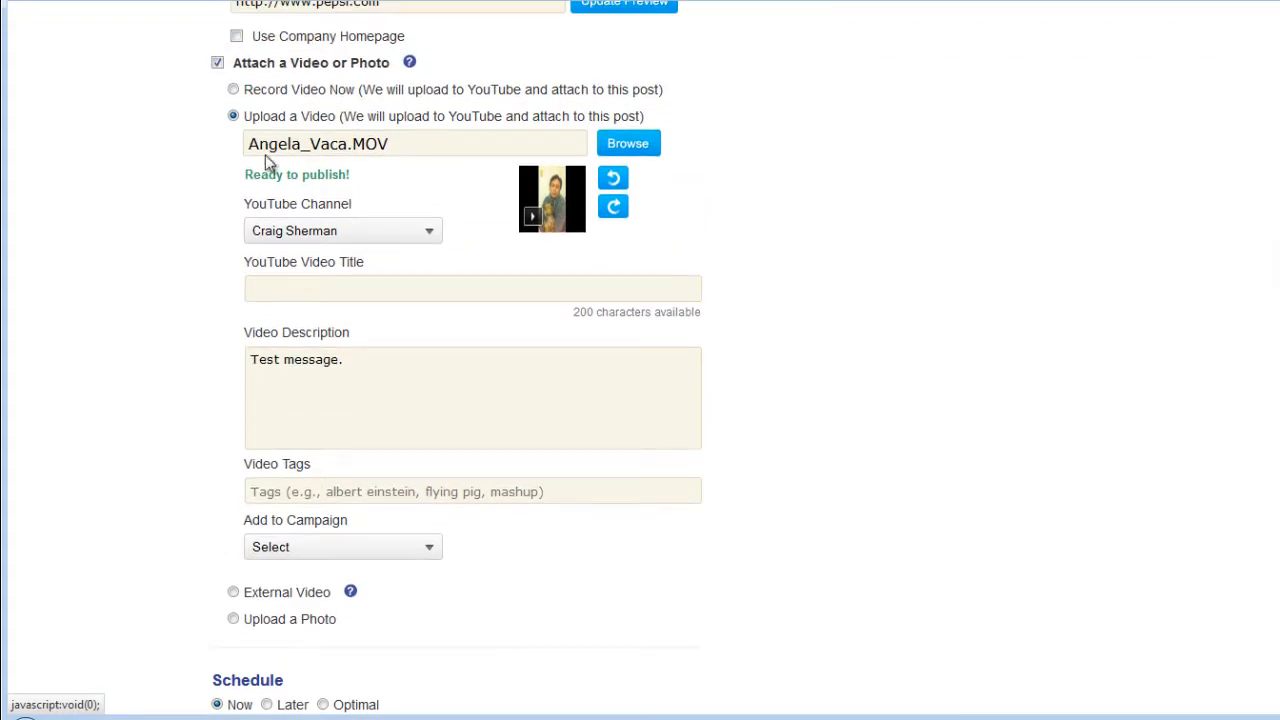
scroll(287, 48, up, 1)
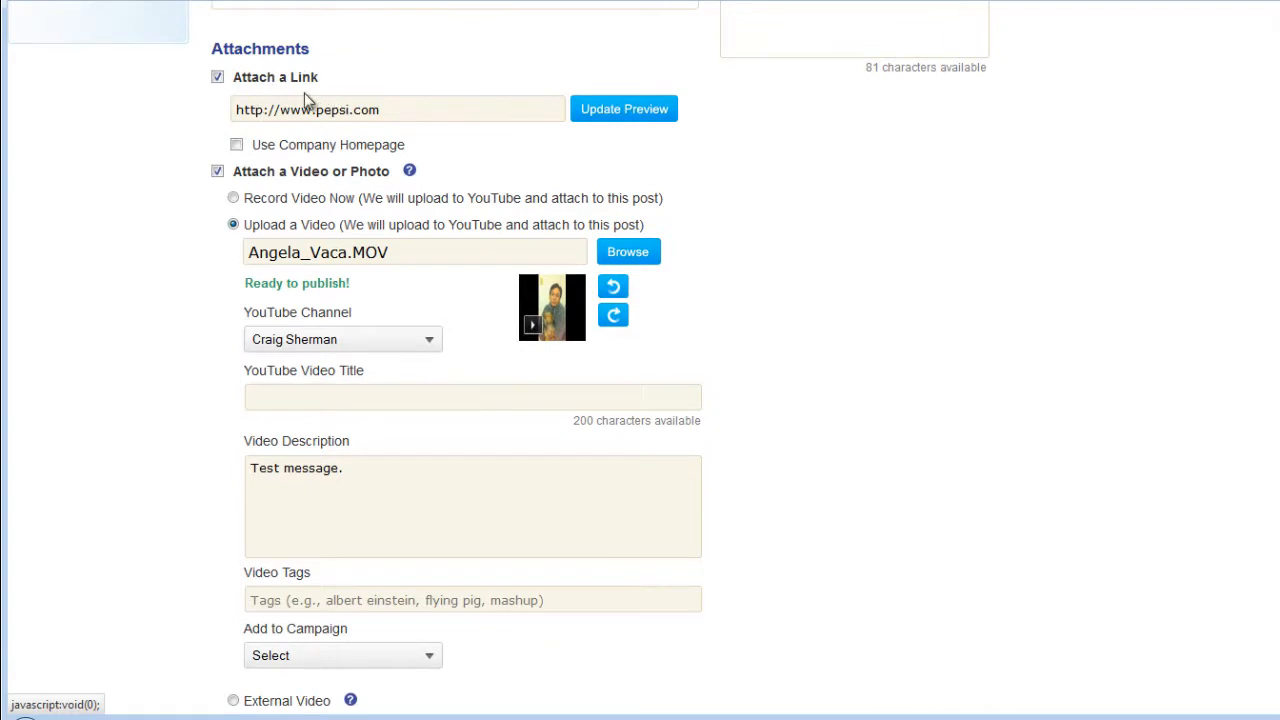
scroll(335, 118, down, 2)
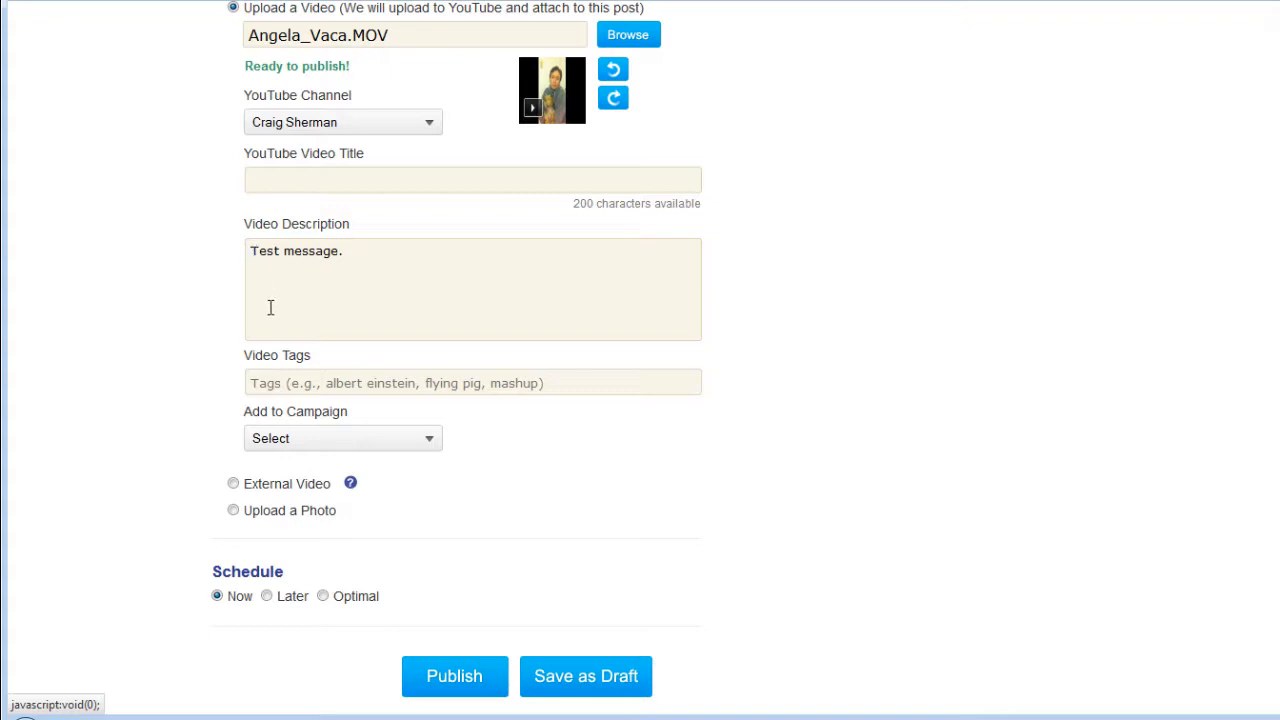
click(305, 441)
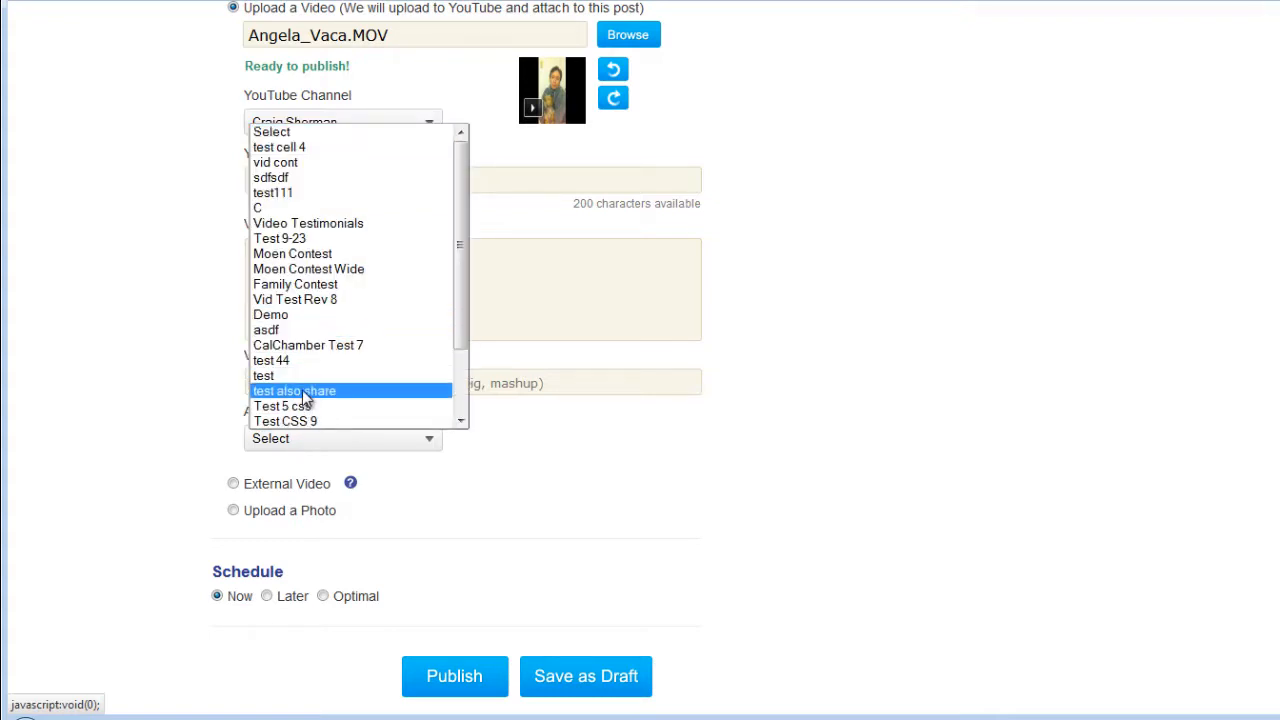
click(166, 402)
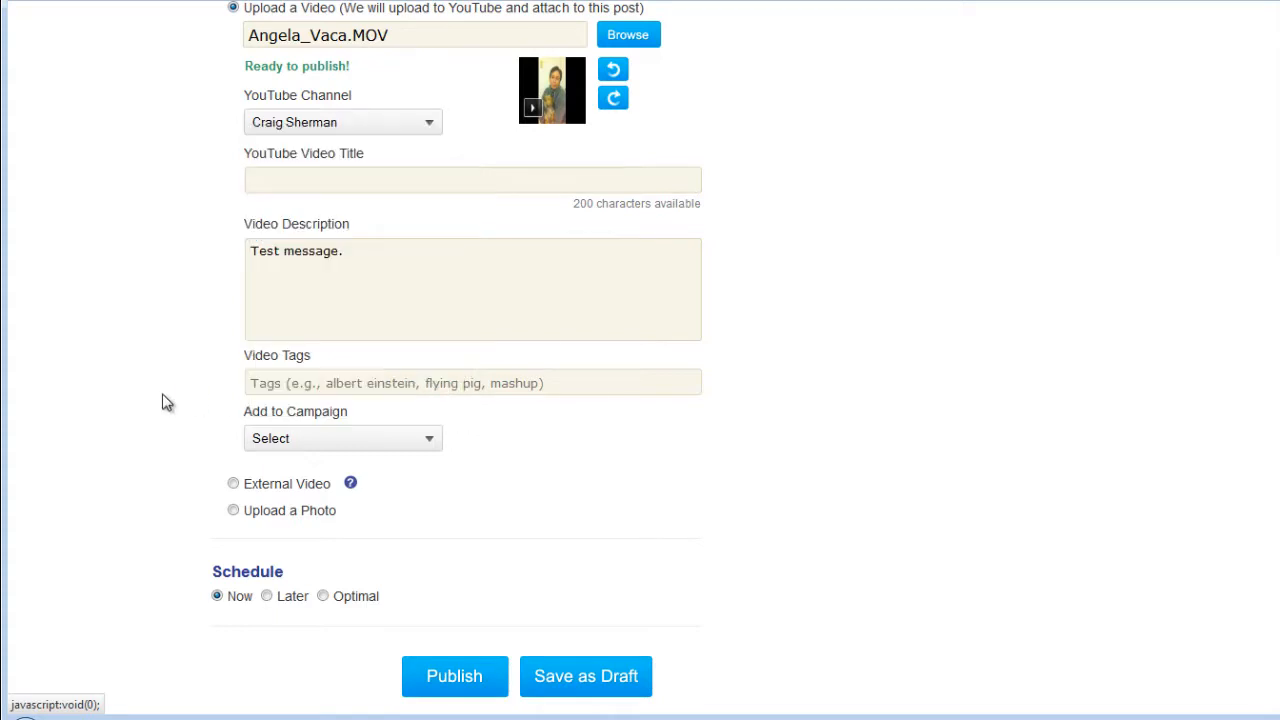
Step: Switch the attachment type to External Video and view its address field and help text
click(234, 486)
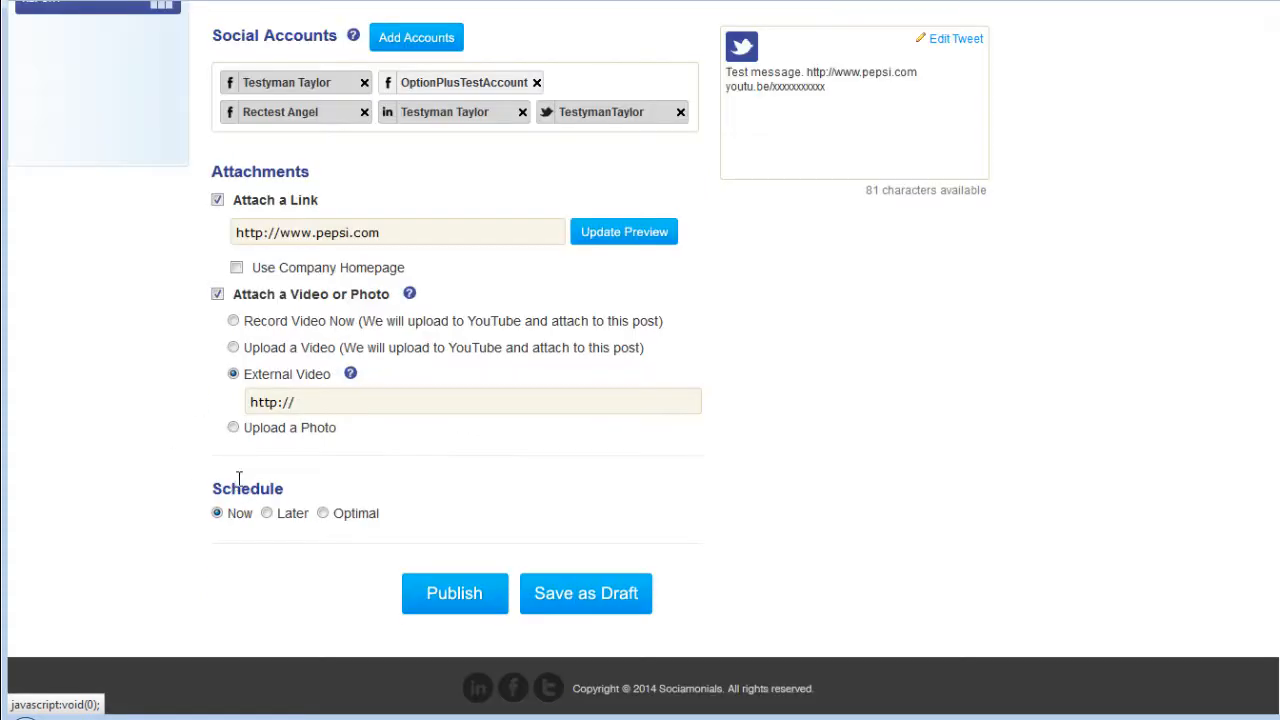
click(327, 404)
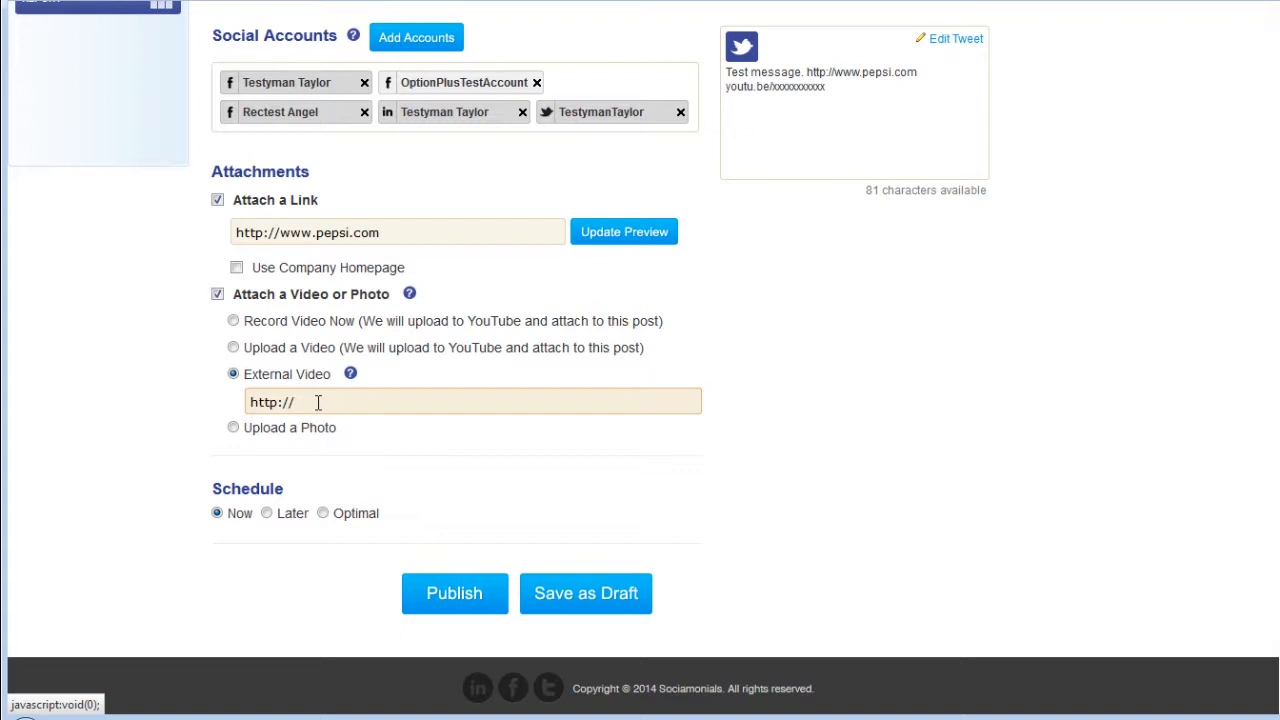
mouse_move(350, 378)
Step: Switch the attachment type to Upload a Photo and check the post preview
click(233, 427)
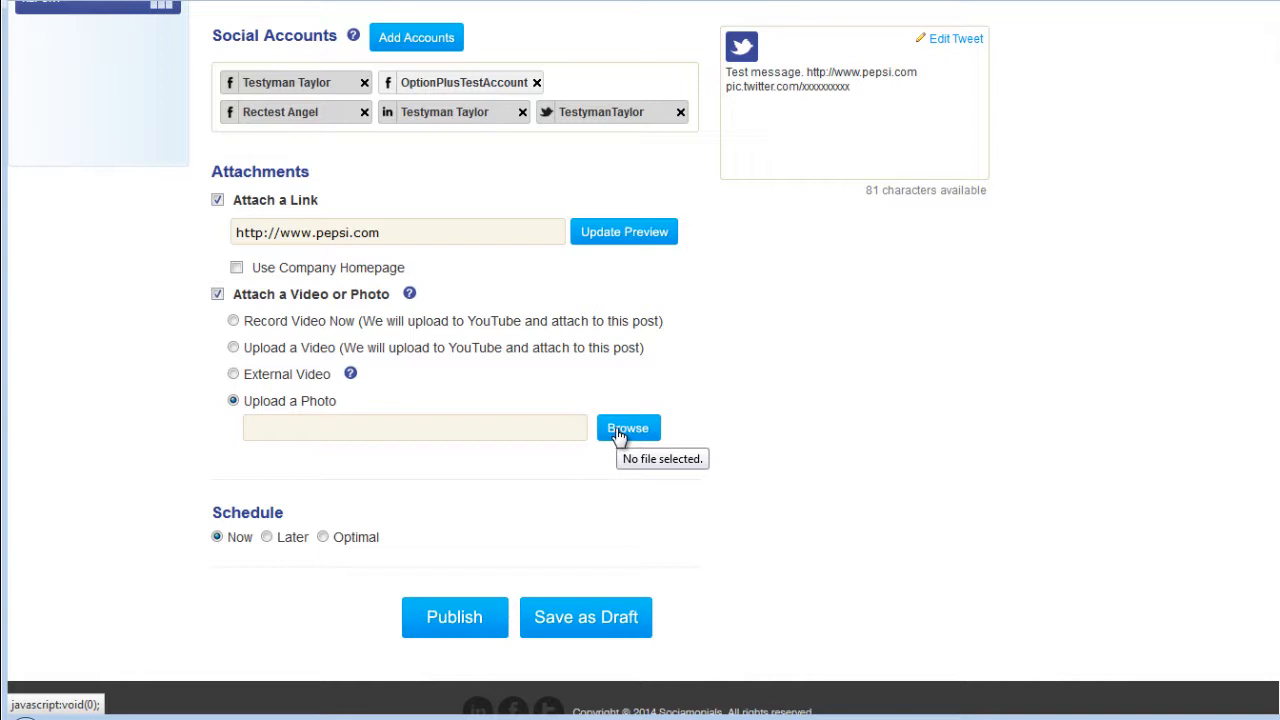
scroll(620, 436, up, 1)
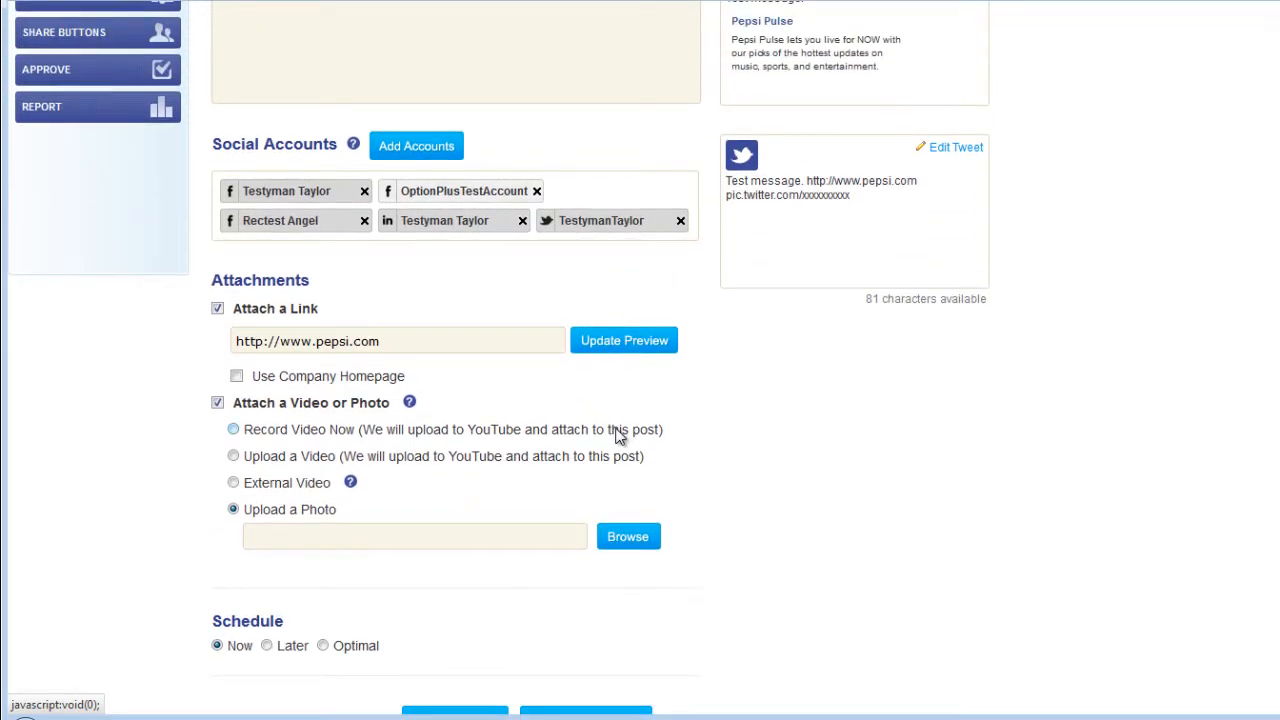
scroll(617, 435, up, 1)
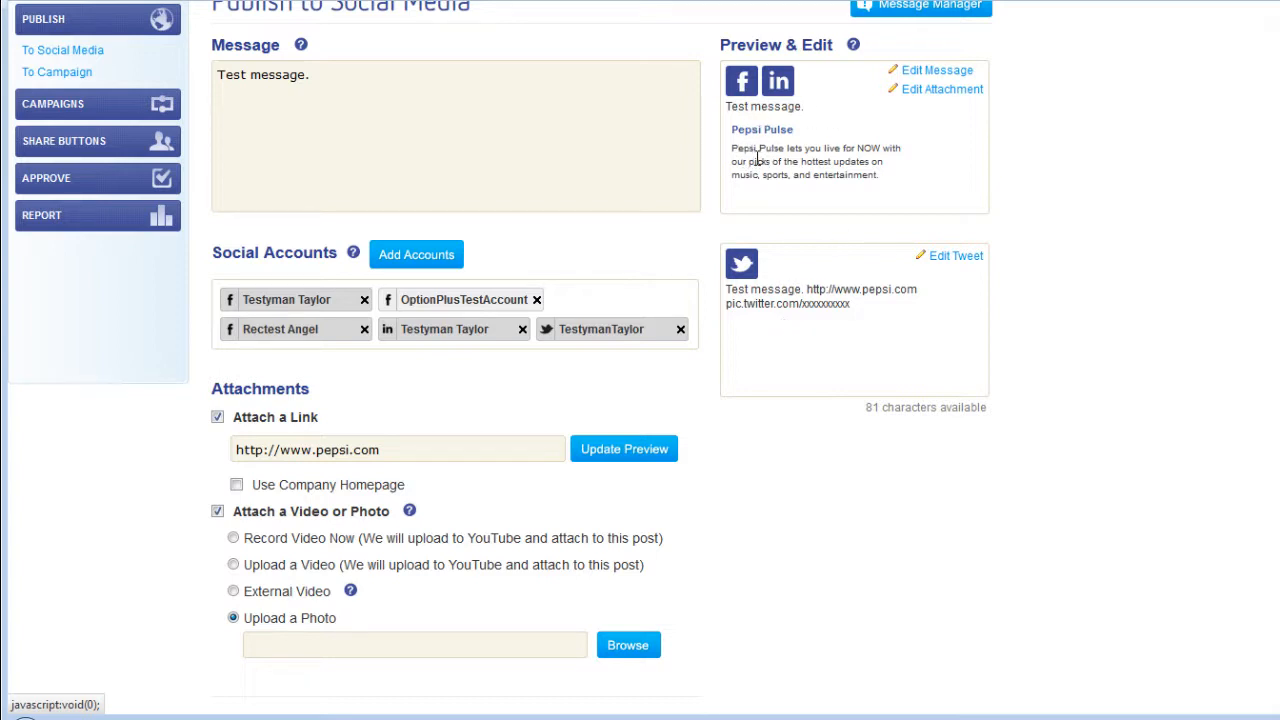
Step: Remove the video or photo attachment from the post and show the help for that option
click(218, 512)
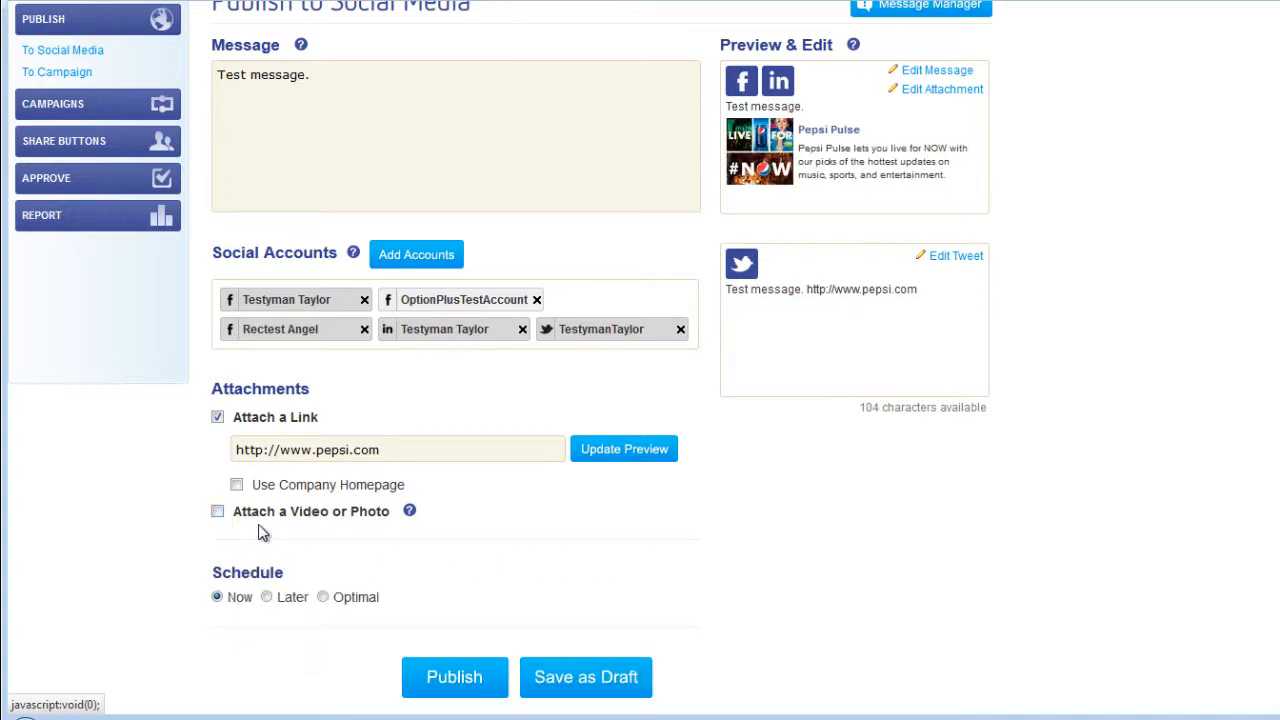
mouse_move(406, 514)
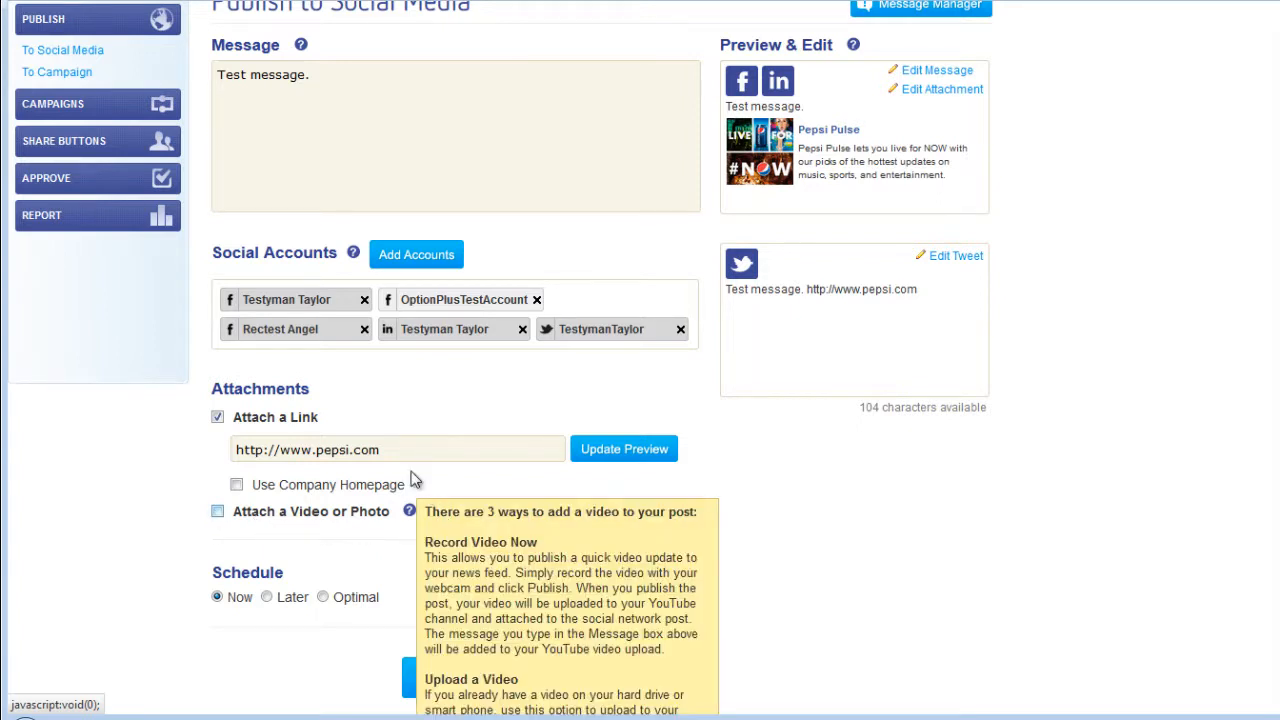
Step: Edit the link attachment, shortening its title to "Pepsi" and setting the Facebook subtitle to "Best cola ever!"
click(943, 92)
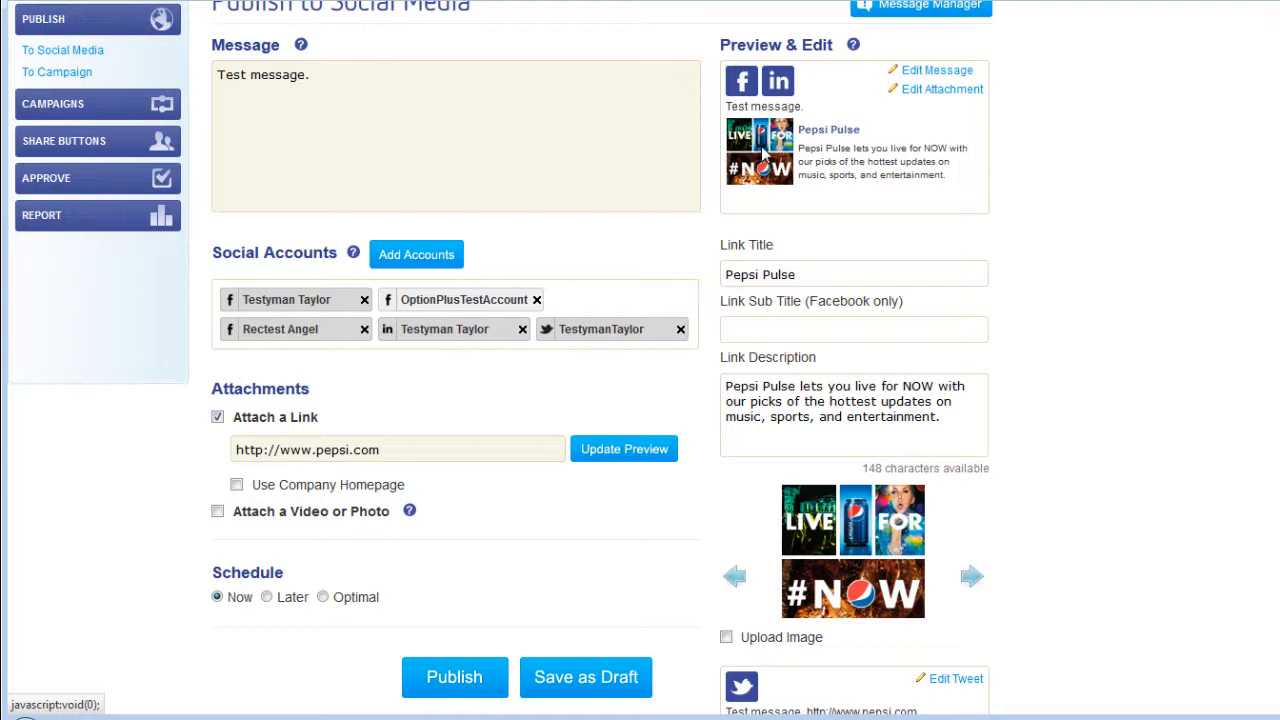
scroll(762, 158, down, 2)
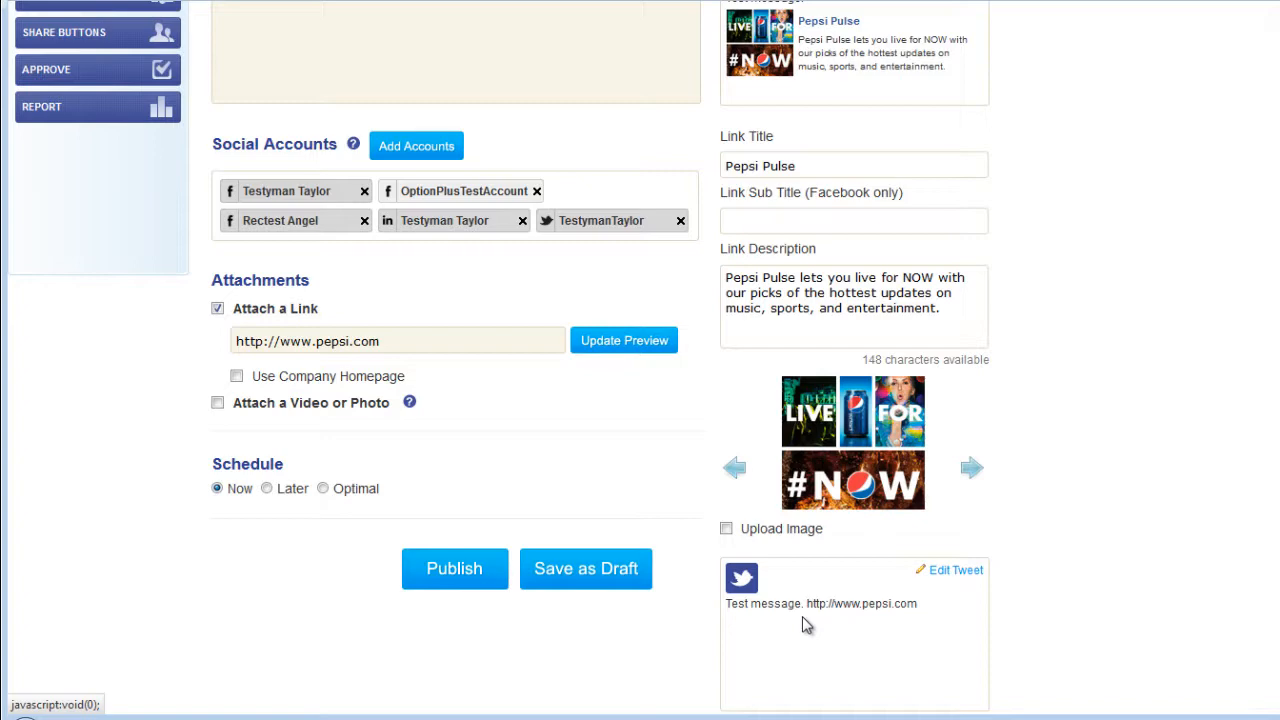
scroll(802, 616, up, 3)
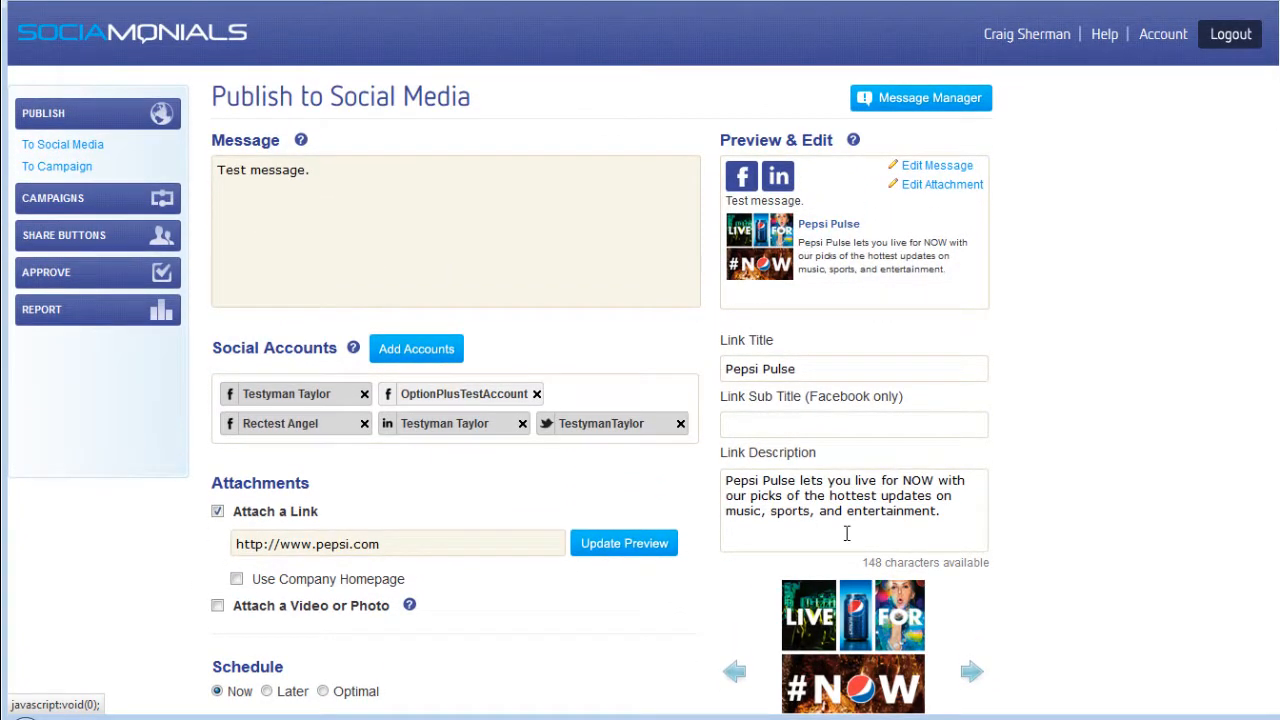
click(822, 367)
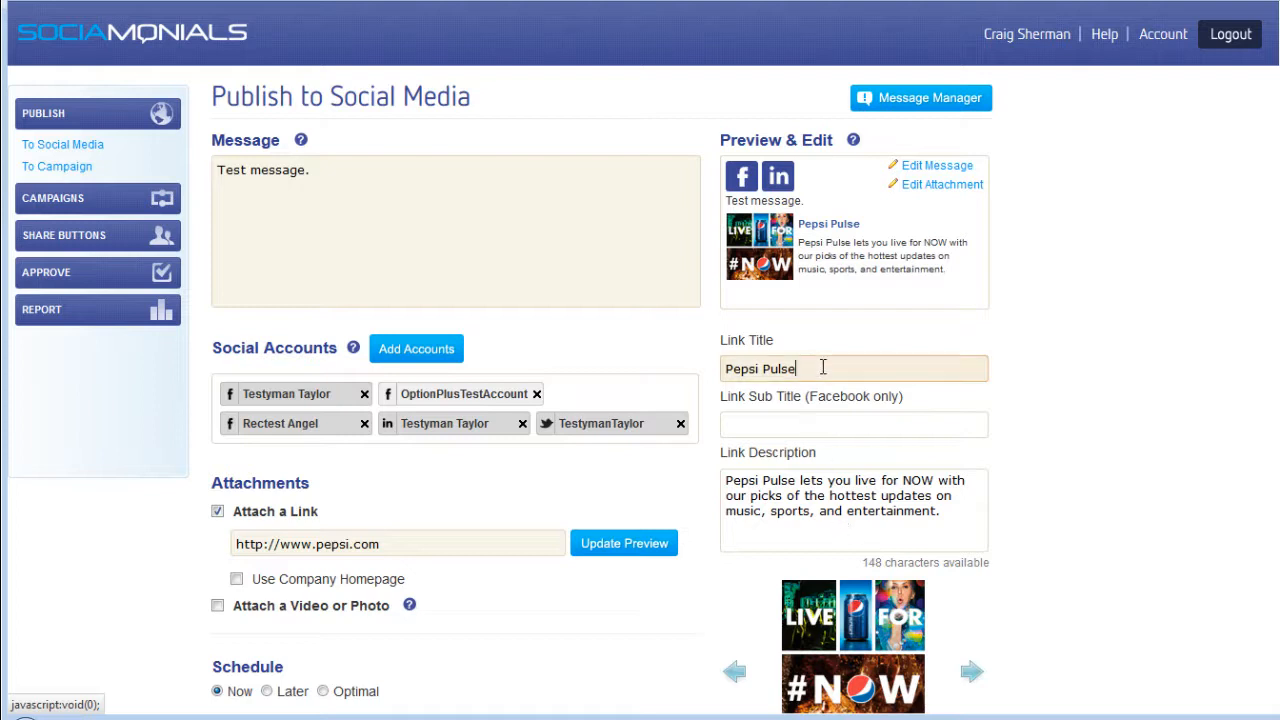
key(BackSpace)
key(BackSpace)
key(BackSpace)
key(BackSpace)
key(BackSpace)
click(793, 423)
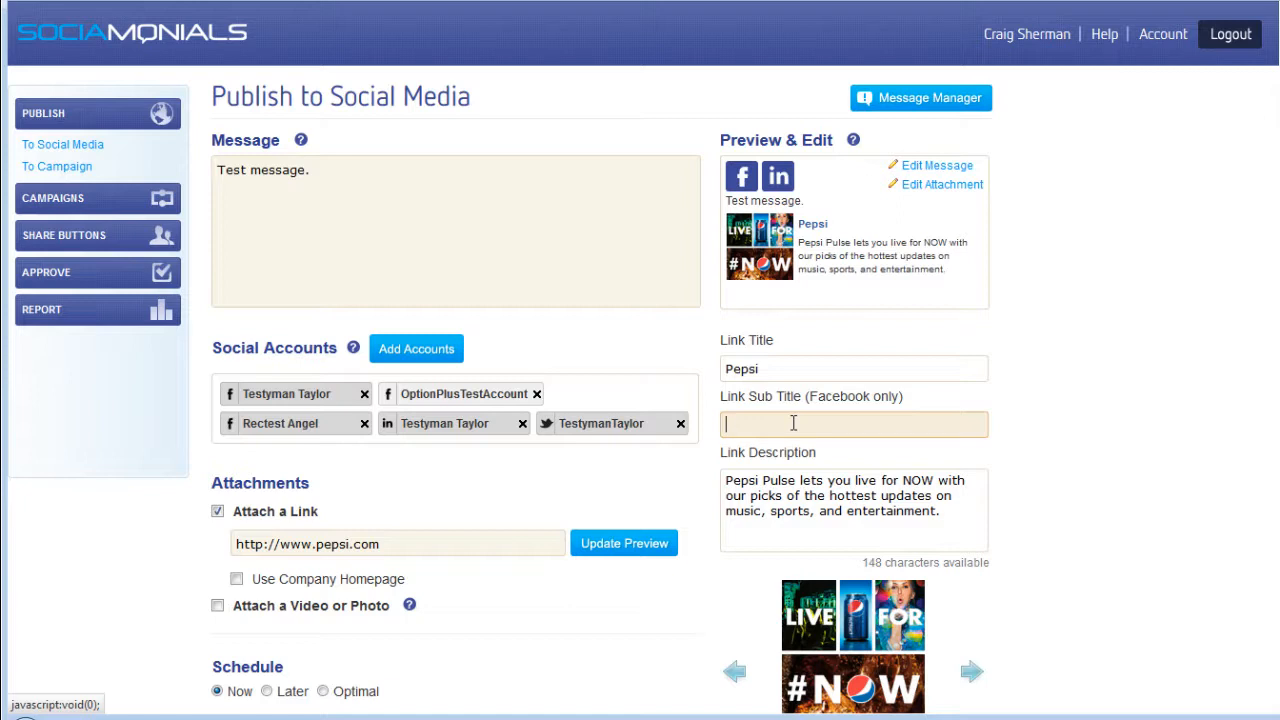
text(Best cola ever!)
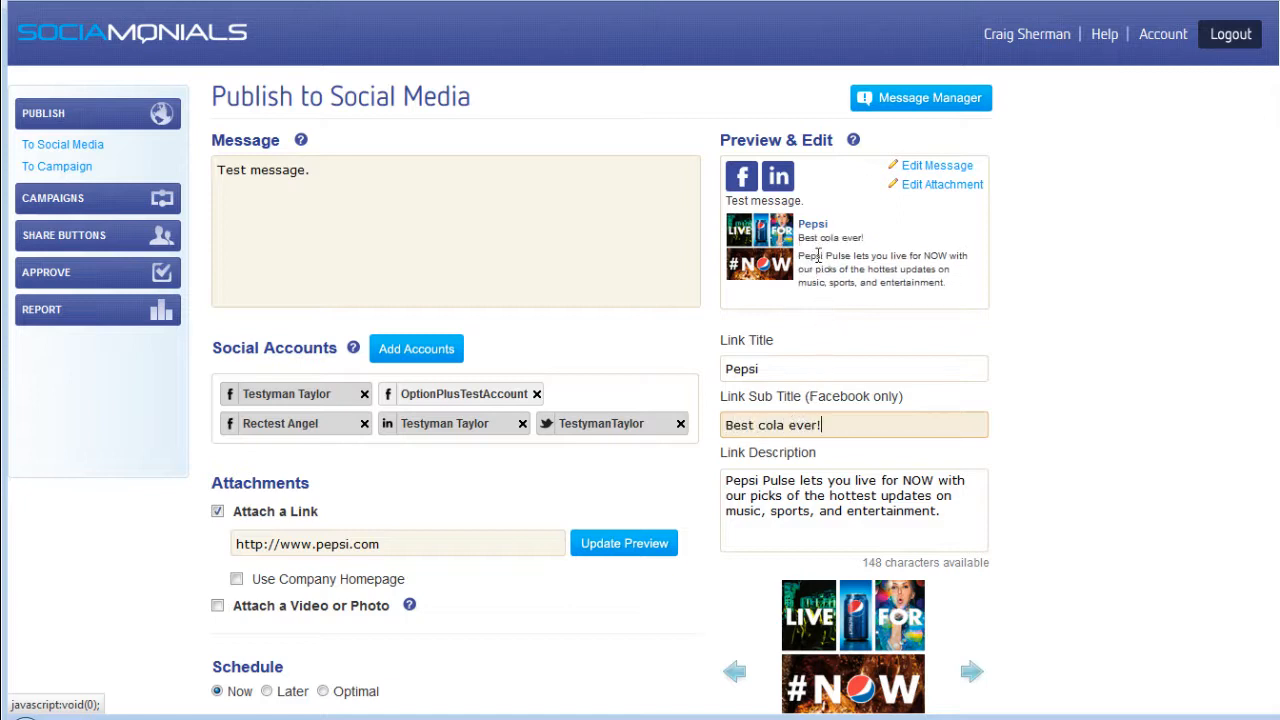
Step: Remove the word "Pulse" from the beginning of the link description
click(796, 481)
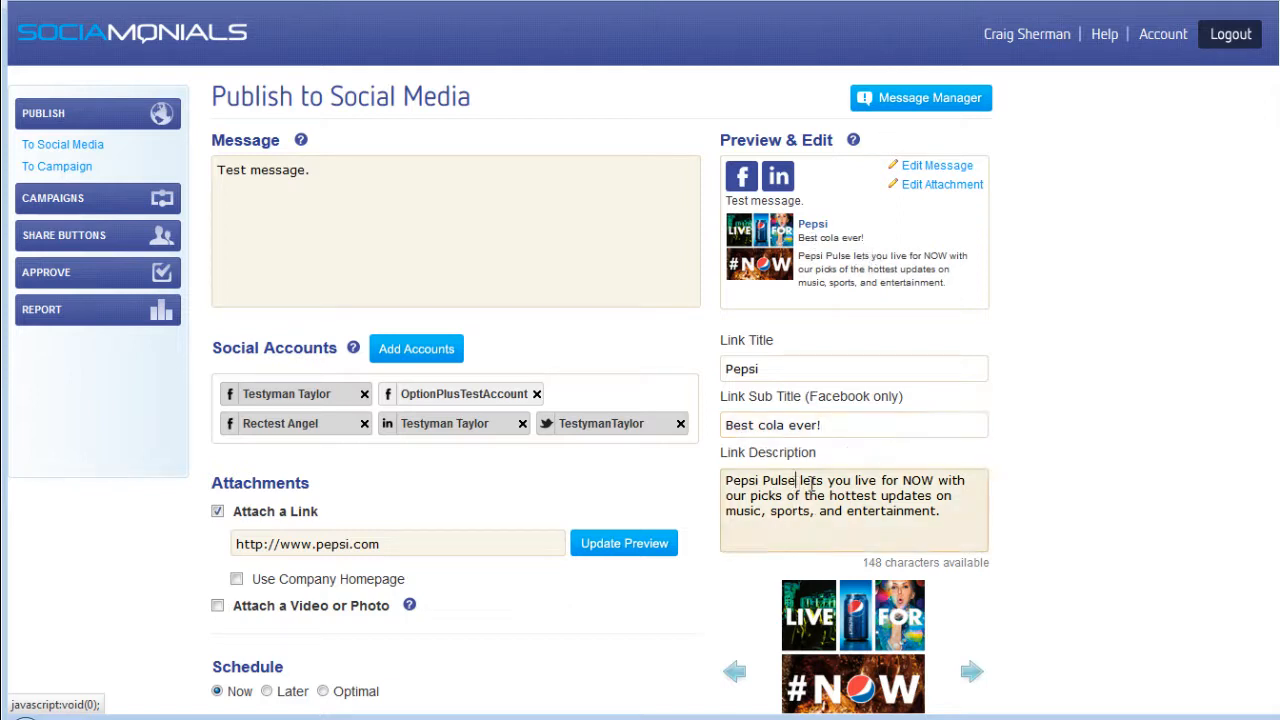
key(BackSpace)
key(BackSpace)
key(BackSpace)
key(BackSpace)
key(BackSpace)
key(BackSpace)
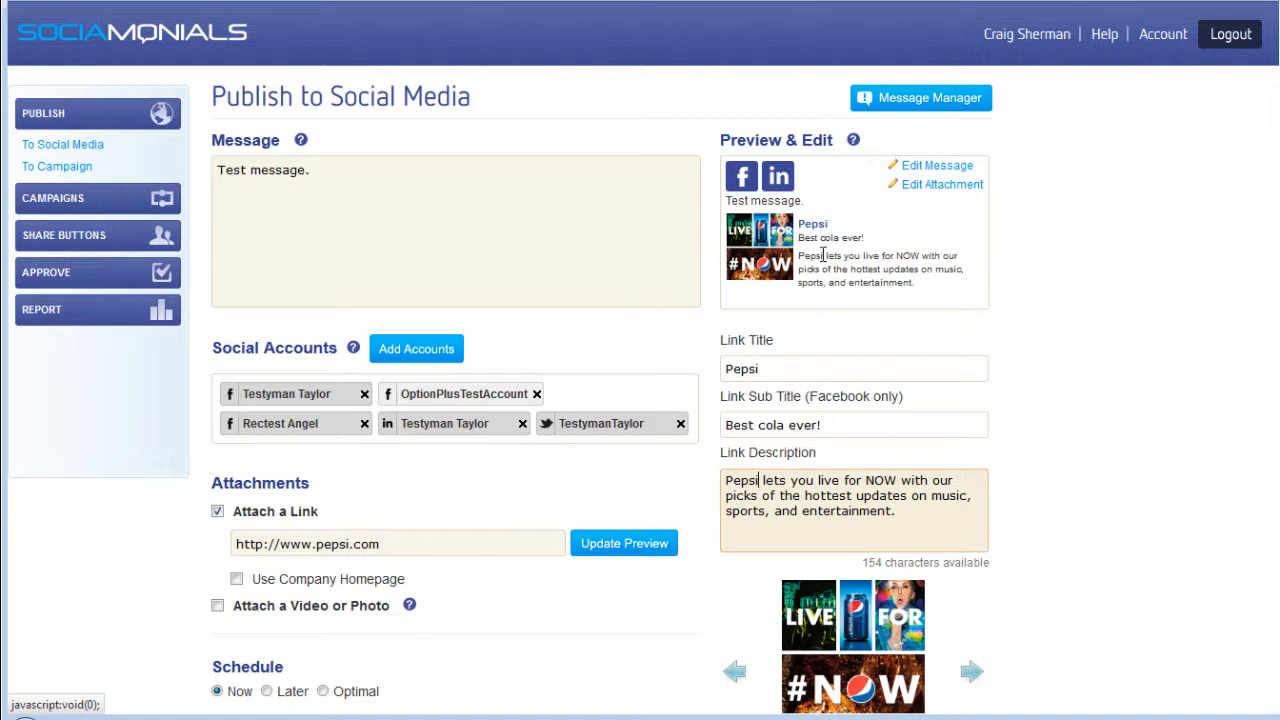
Step: Edit the message endings, adding "Like this!" to the Facebook post and "Share with colleagues!" to the LinkedIn post
click(934, 175)
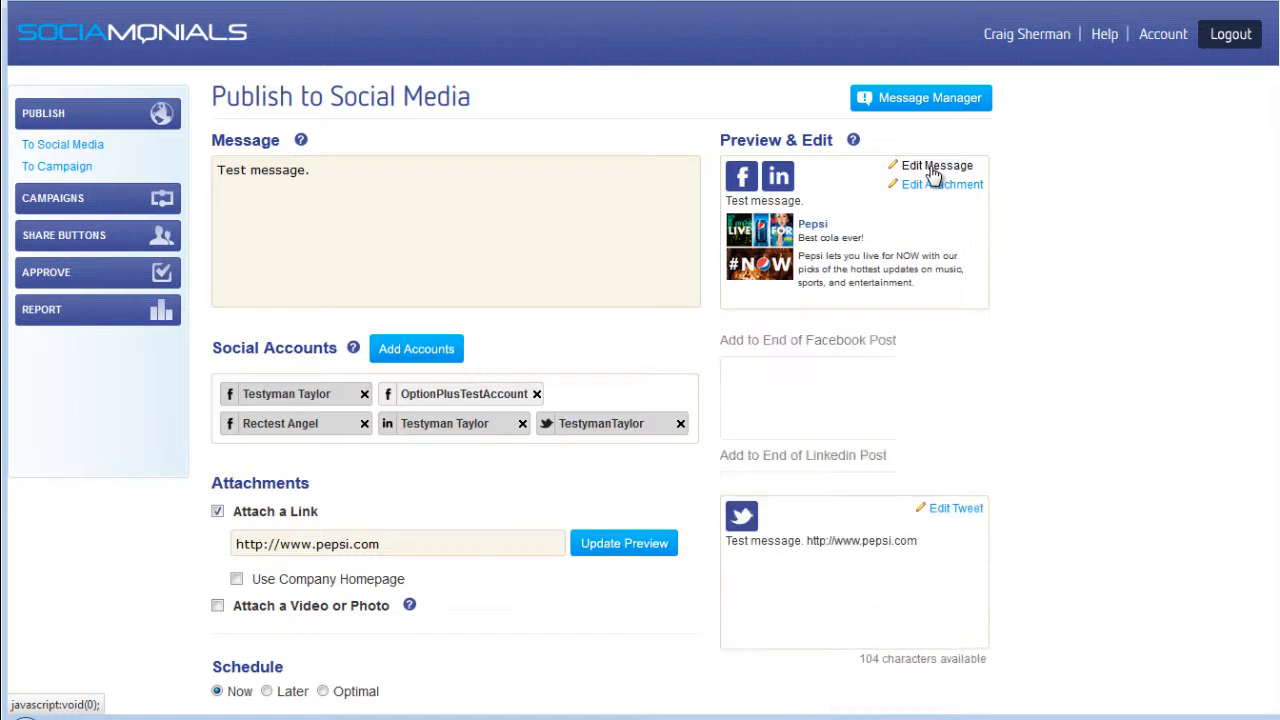
click(807, 385)
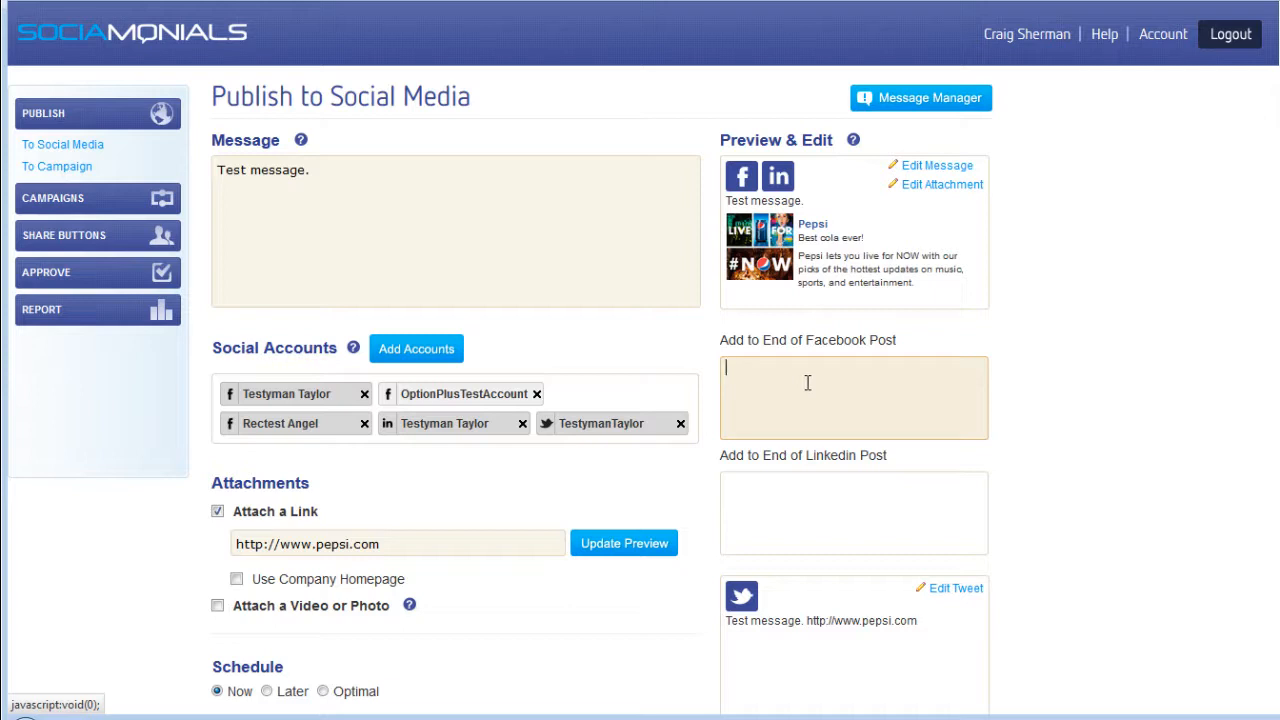
text(Like this!)
click(803, 512)
text(Share )
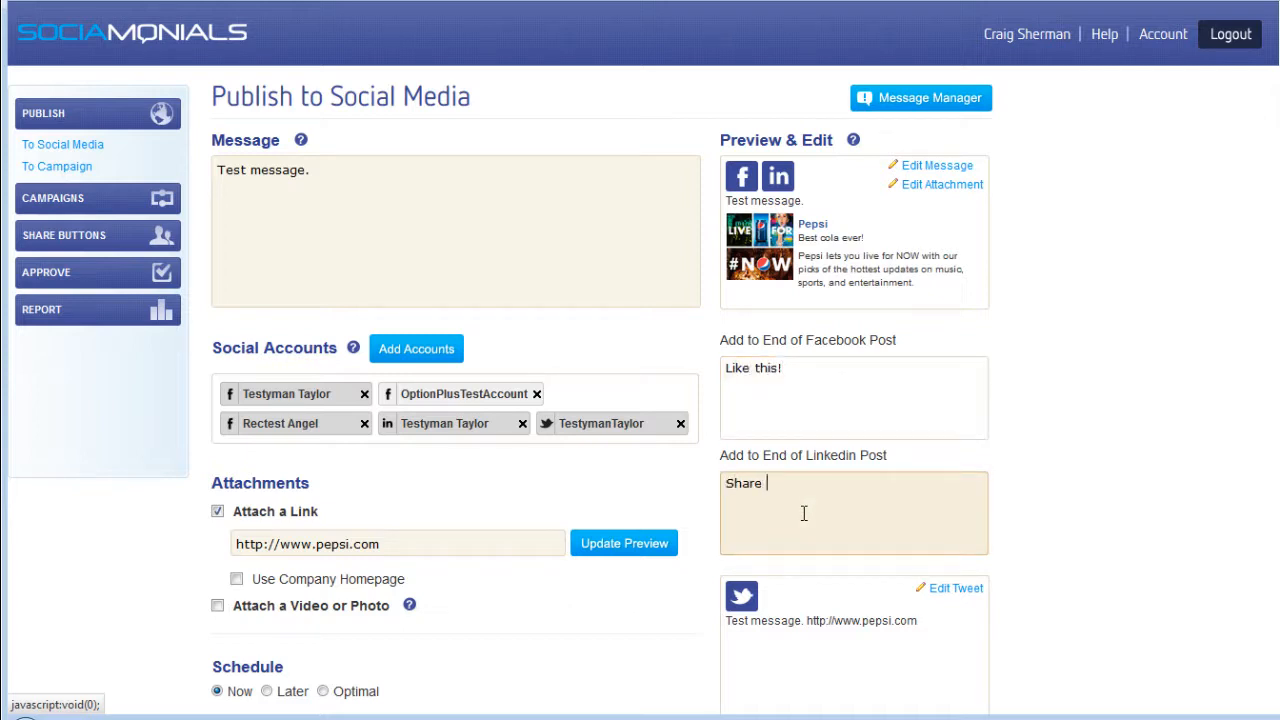
text(with colleagues!)
Step: Add the hashtags "#pepsi #cola" to the end of the tweet and close the tweet editor
scroll(803, 513, down, 3)
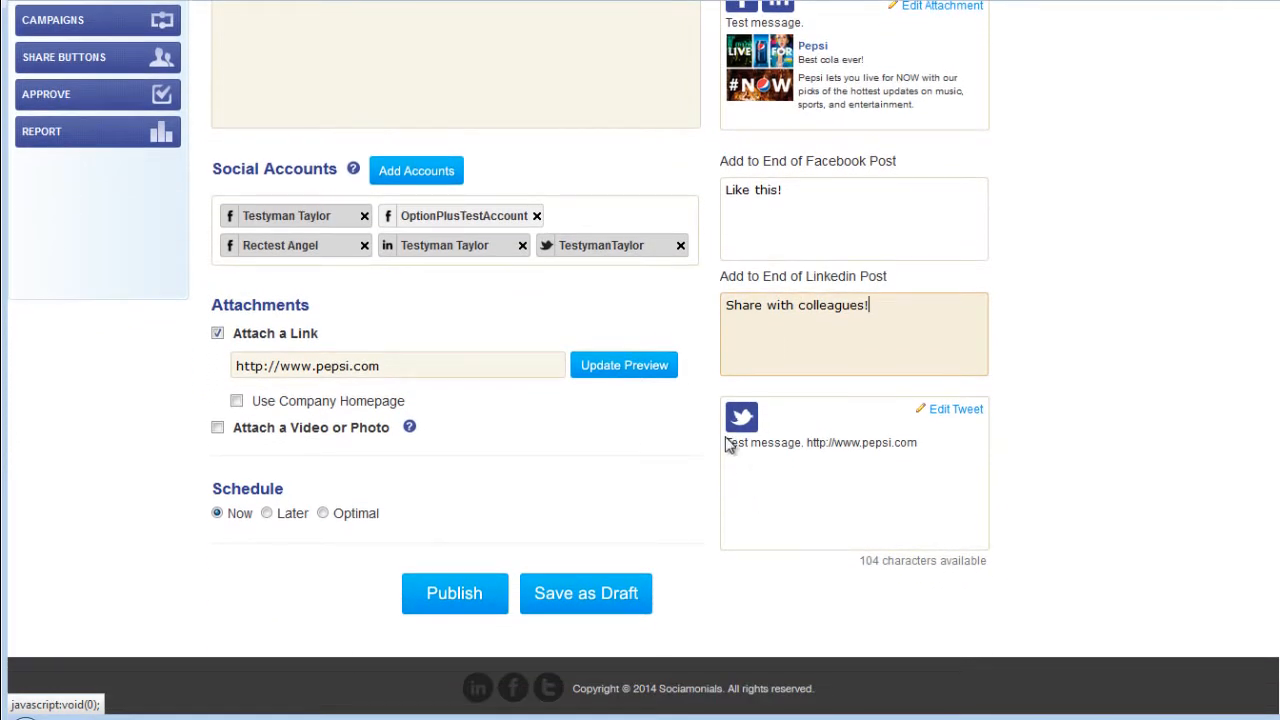
click(955, 412)
click(969, 622)
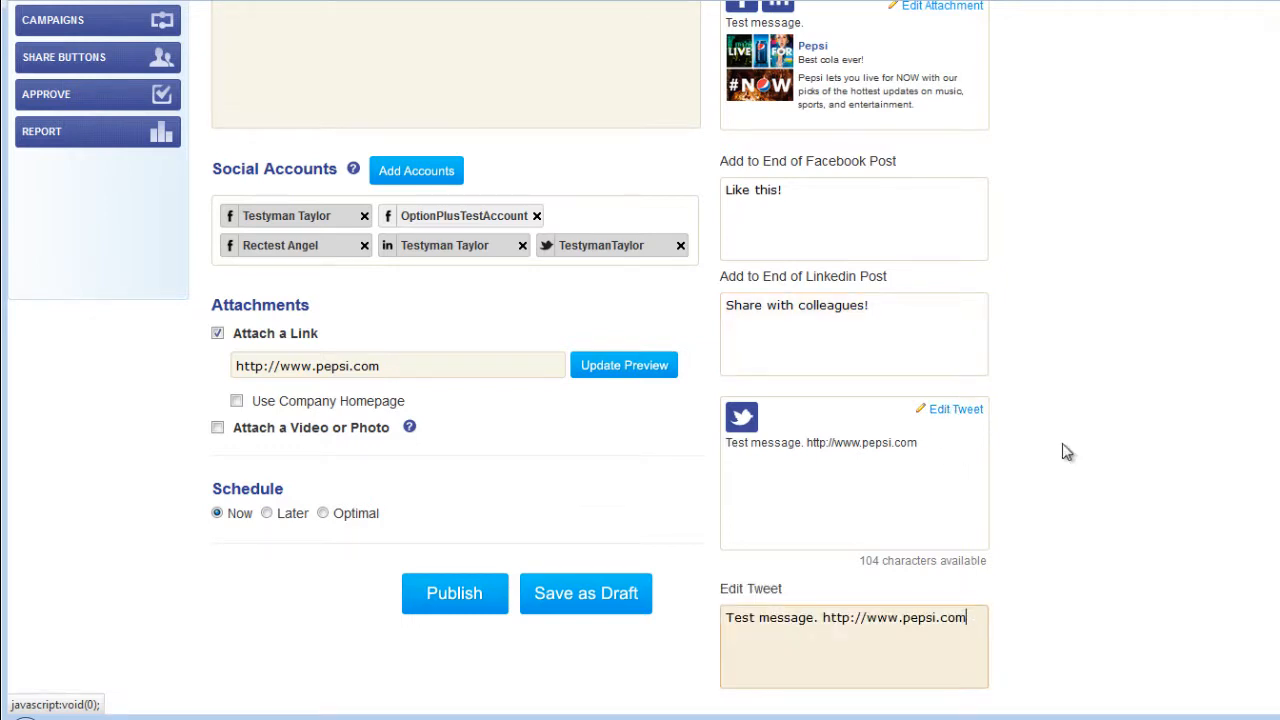
text(#pepsi #co)
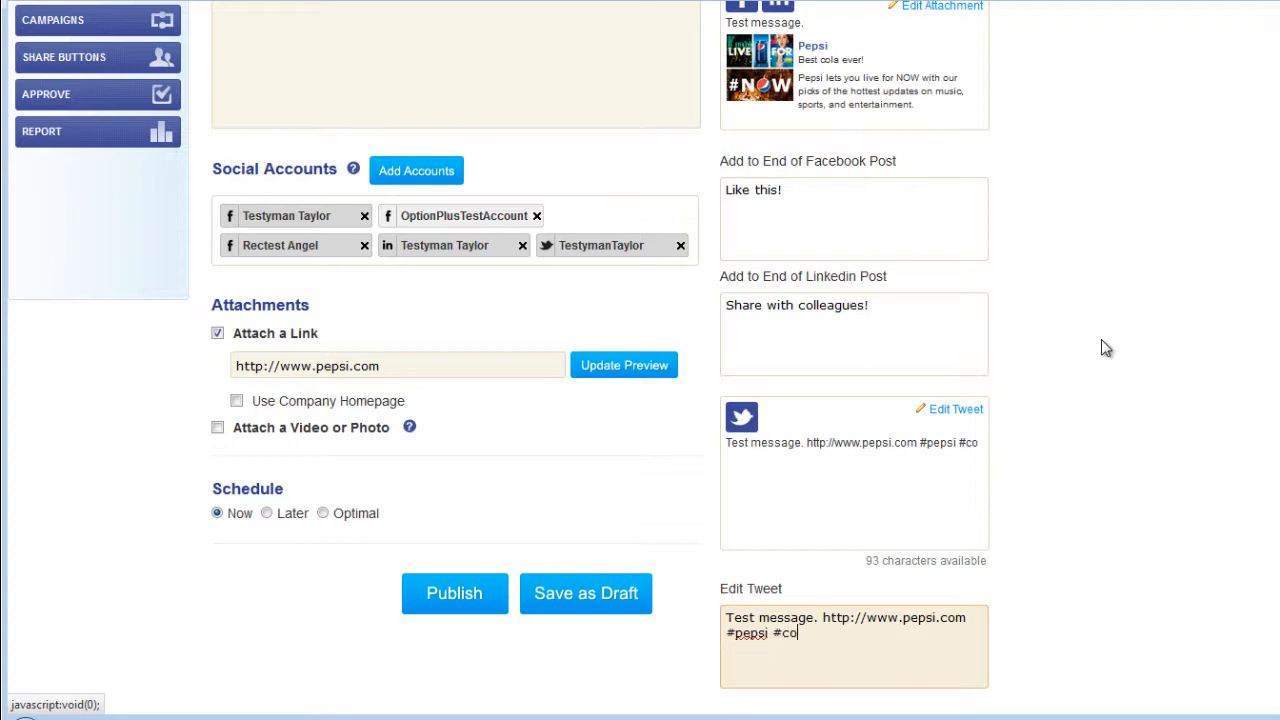
text(la)
scroll(935, 567, down, 1)
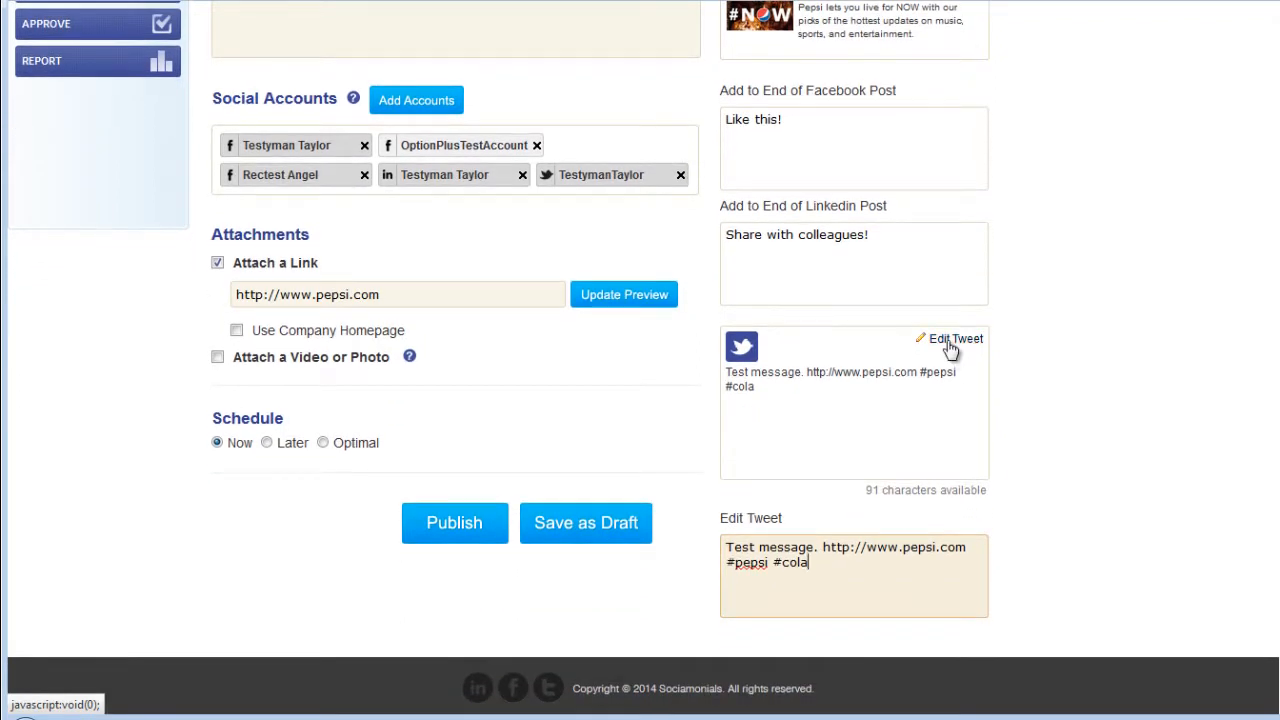
click(950, 345)
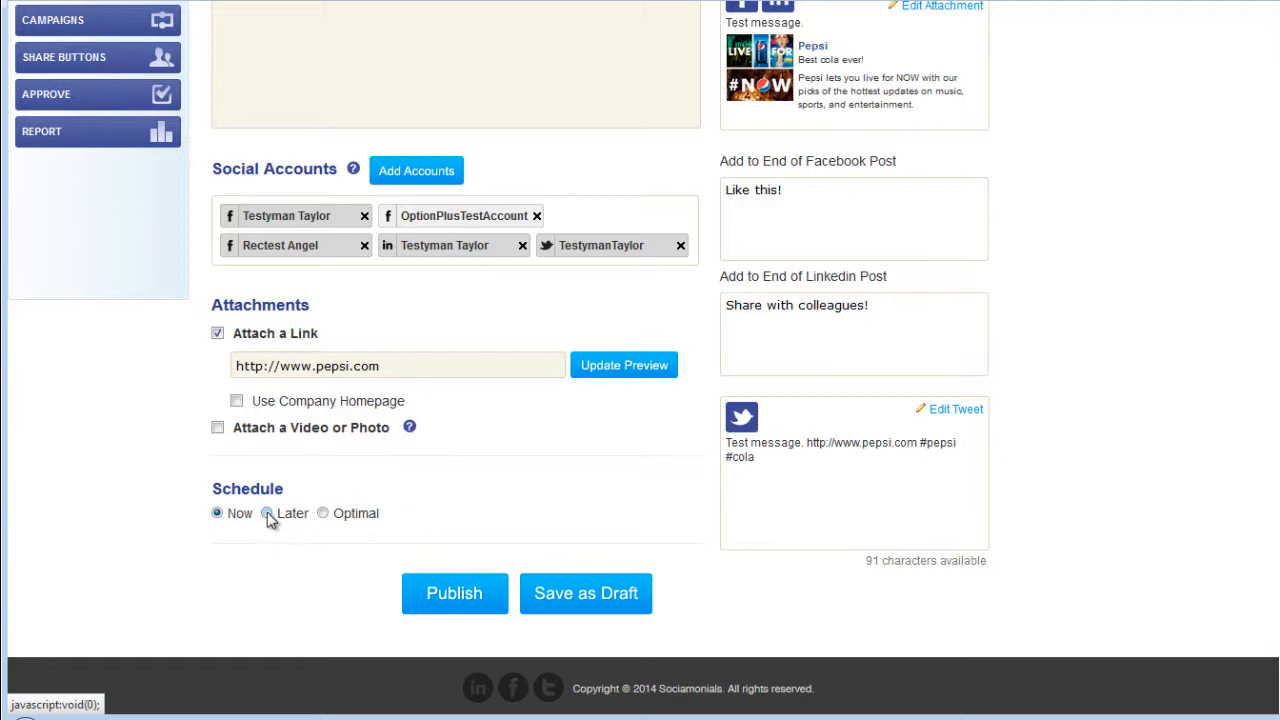
Step: Schedule the post with the Optimal option, include tomorrow in the time grid and choose tomorrow at 8 PM
click(323, 515)
scroll(491, 466, down, 2)
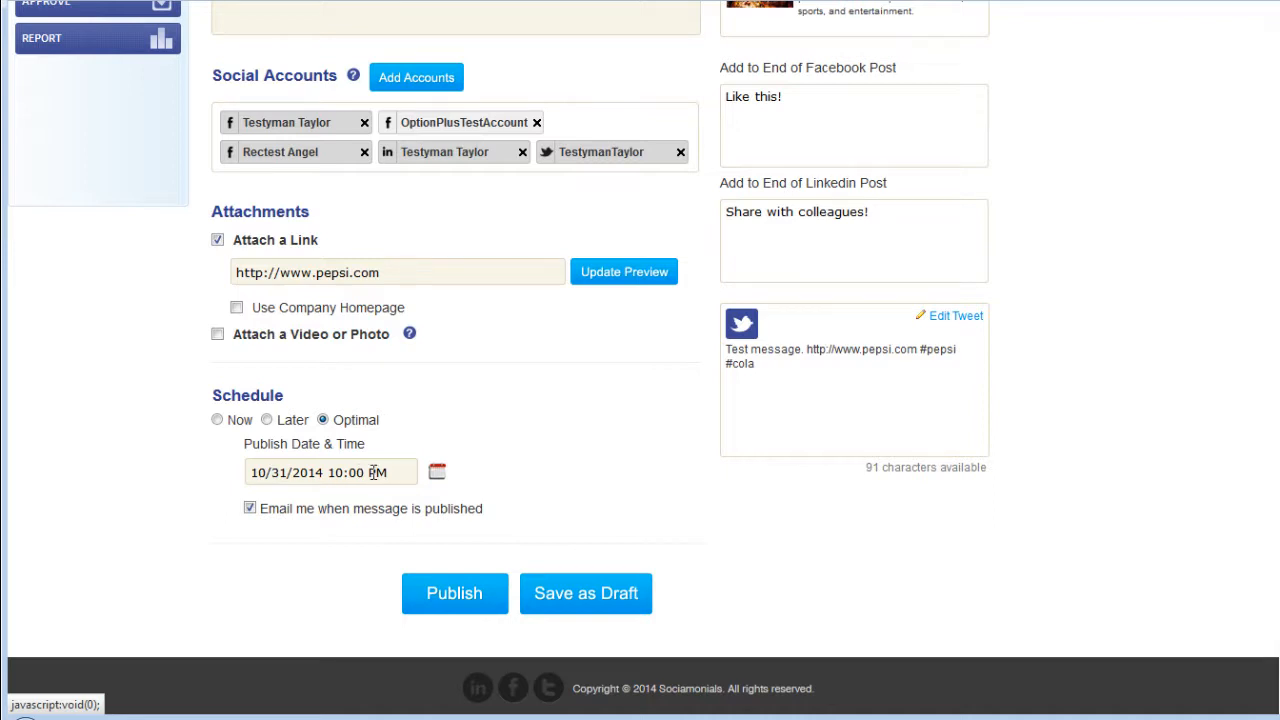
click(438, 475)
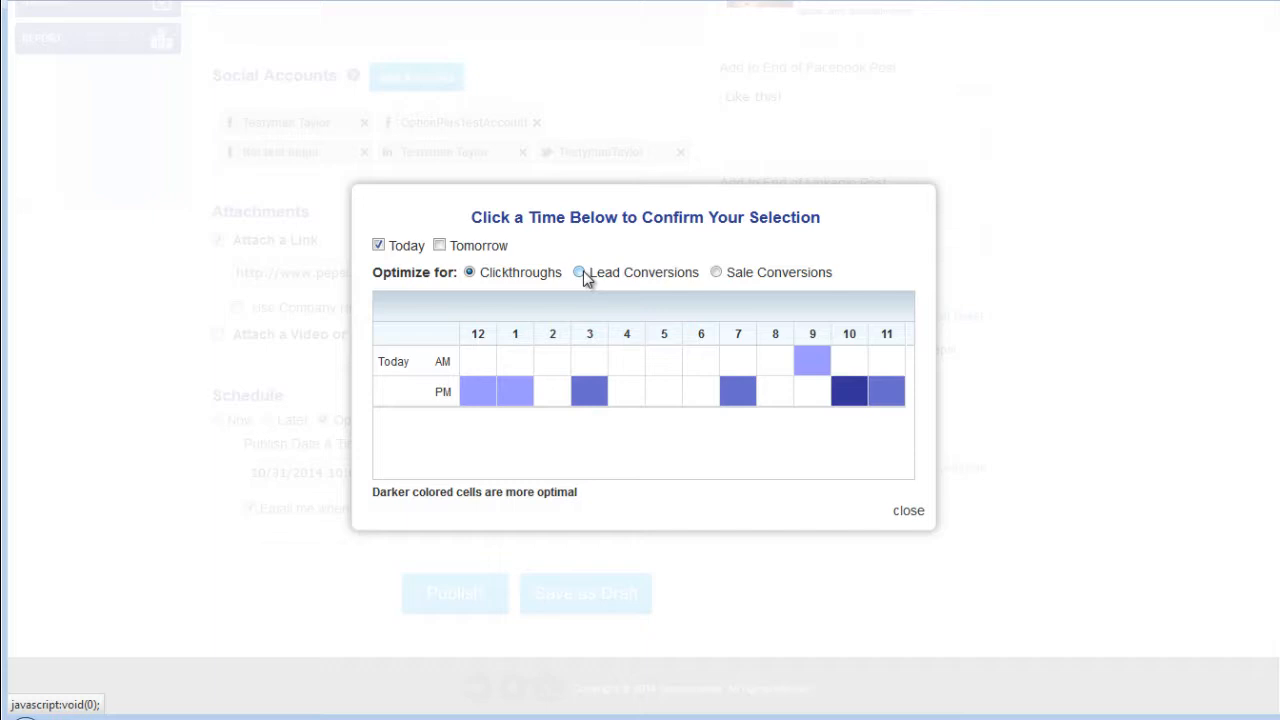
click(439, 247)
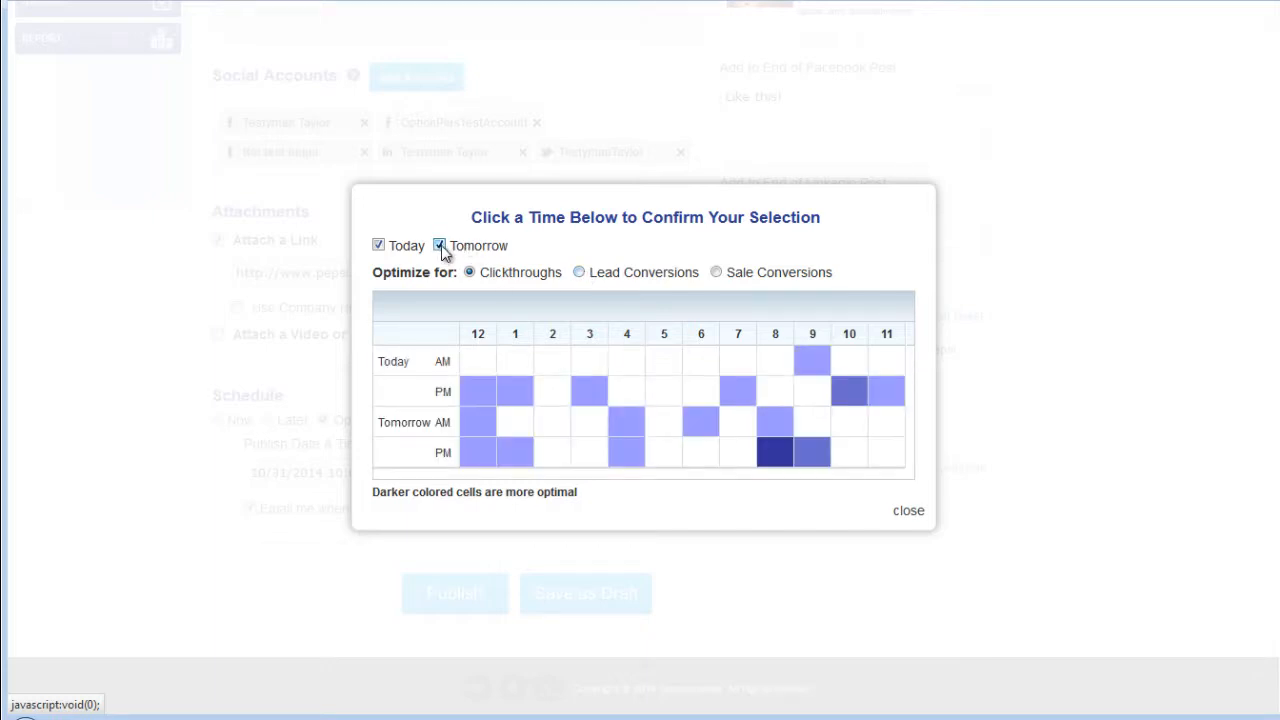
click(773, 458)
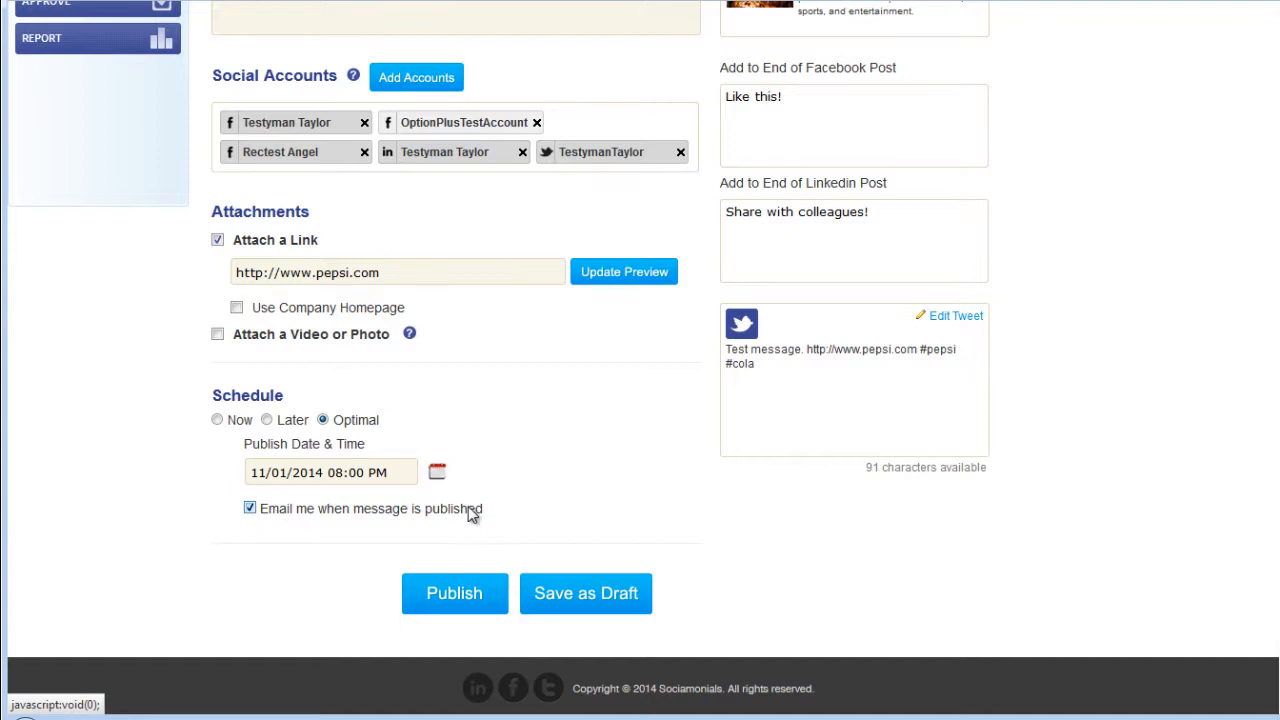
Step: Switch the schedule to Later and set the publish date and time to 10/31/2014 01:59 PM
click(267, 420)
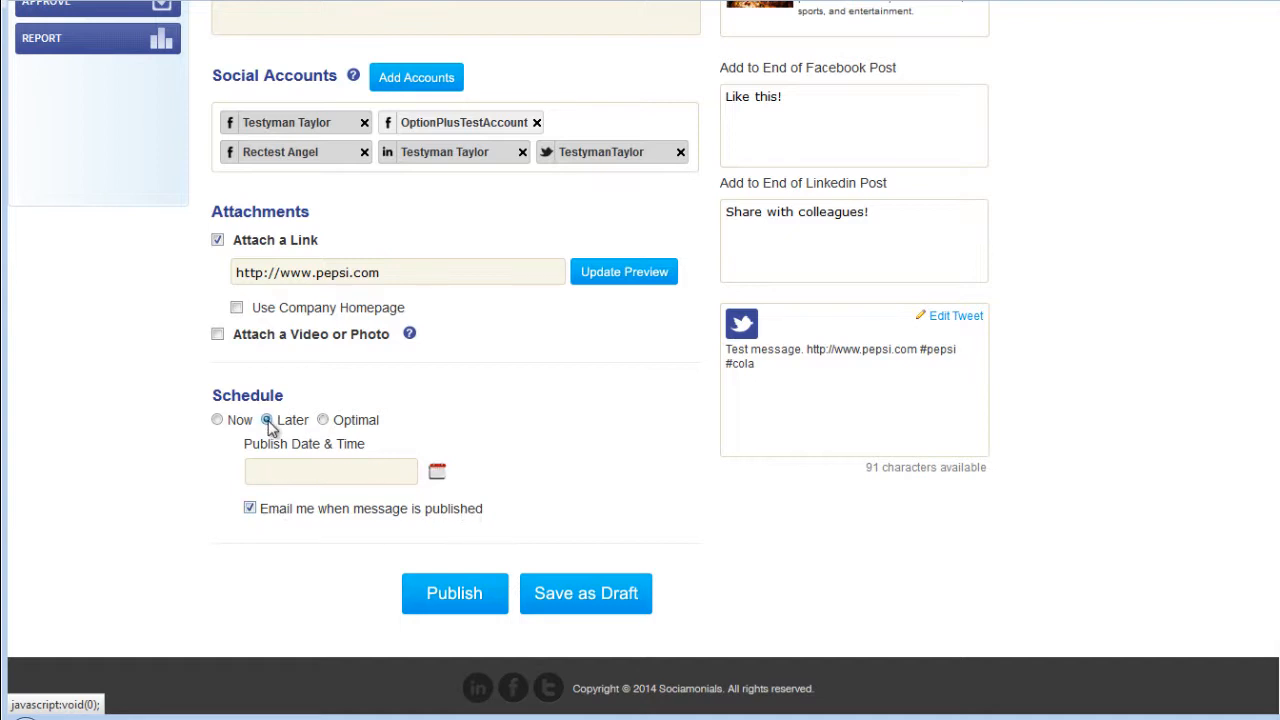
click(437, 472)
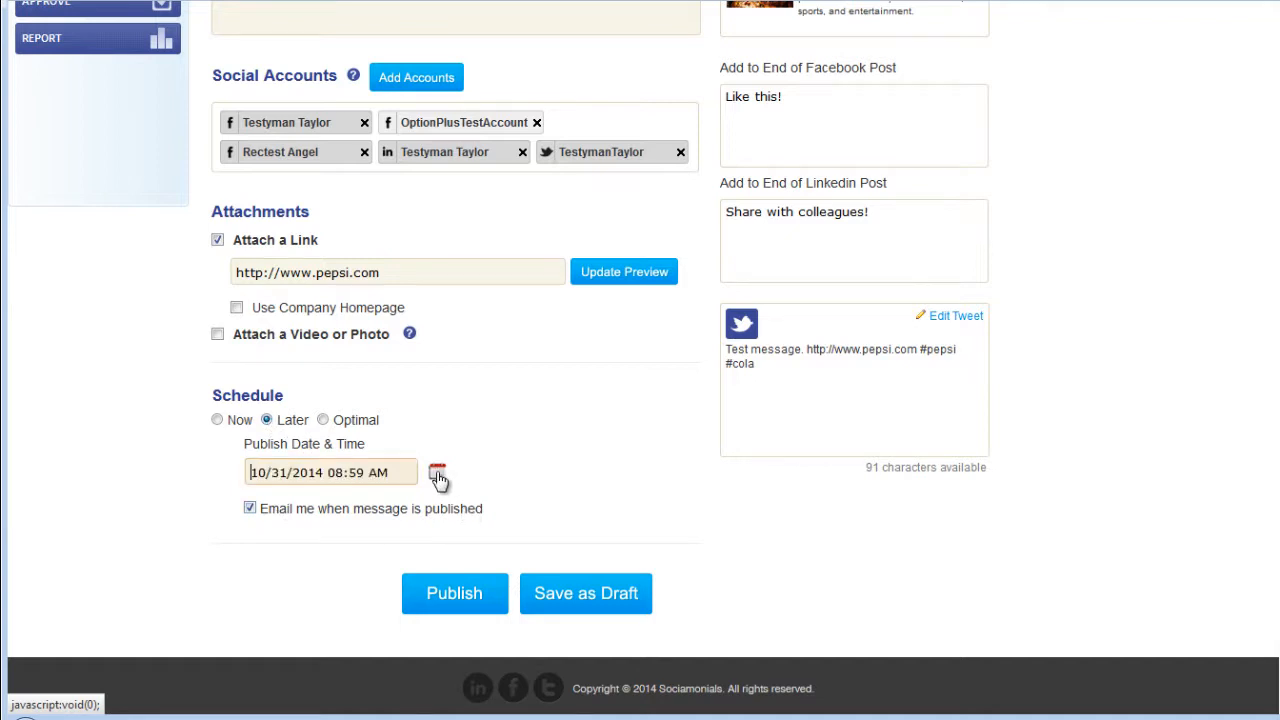
click(405, 362)
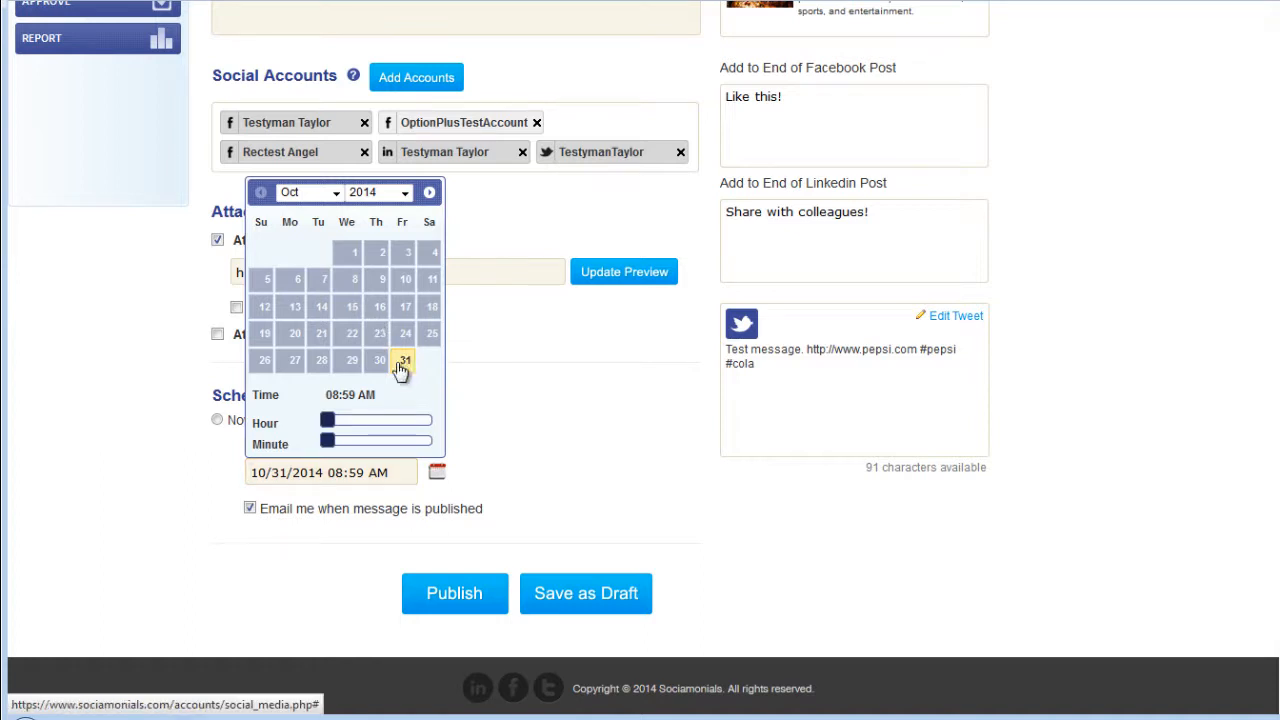
drag(330, 422, 364, 422)
click(431, 440)
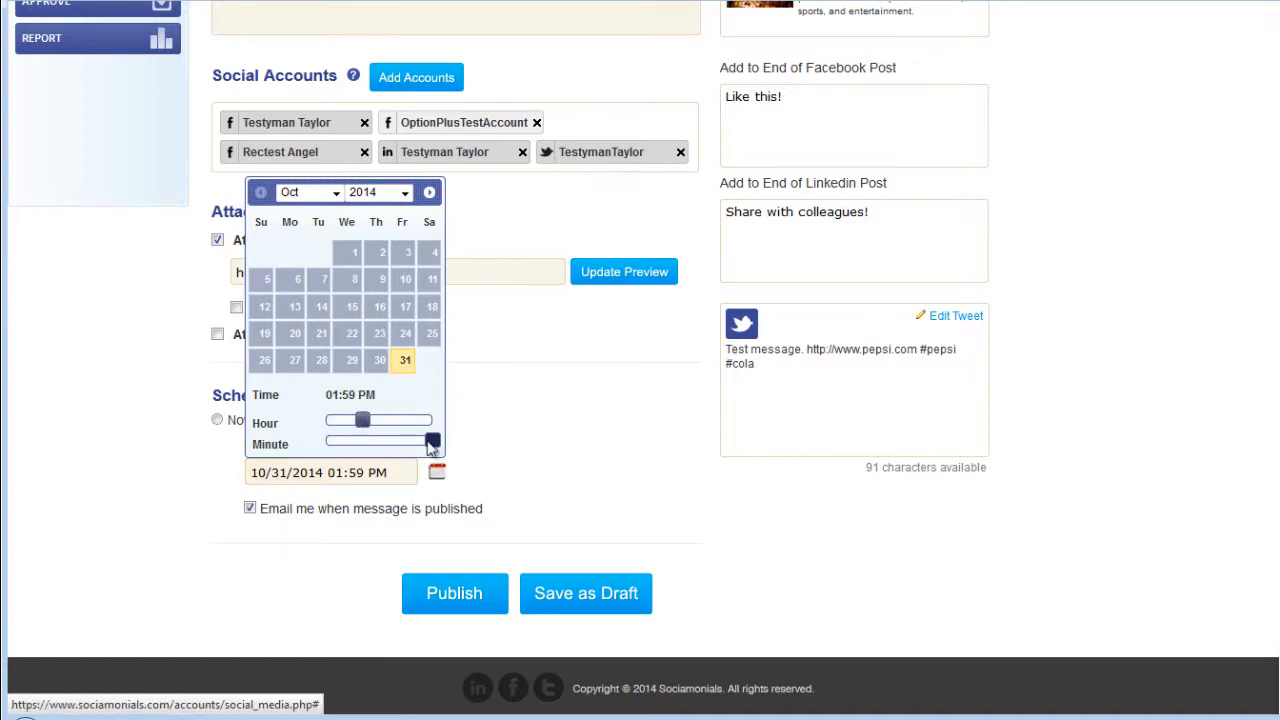
click(557, 437)
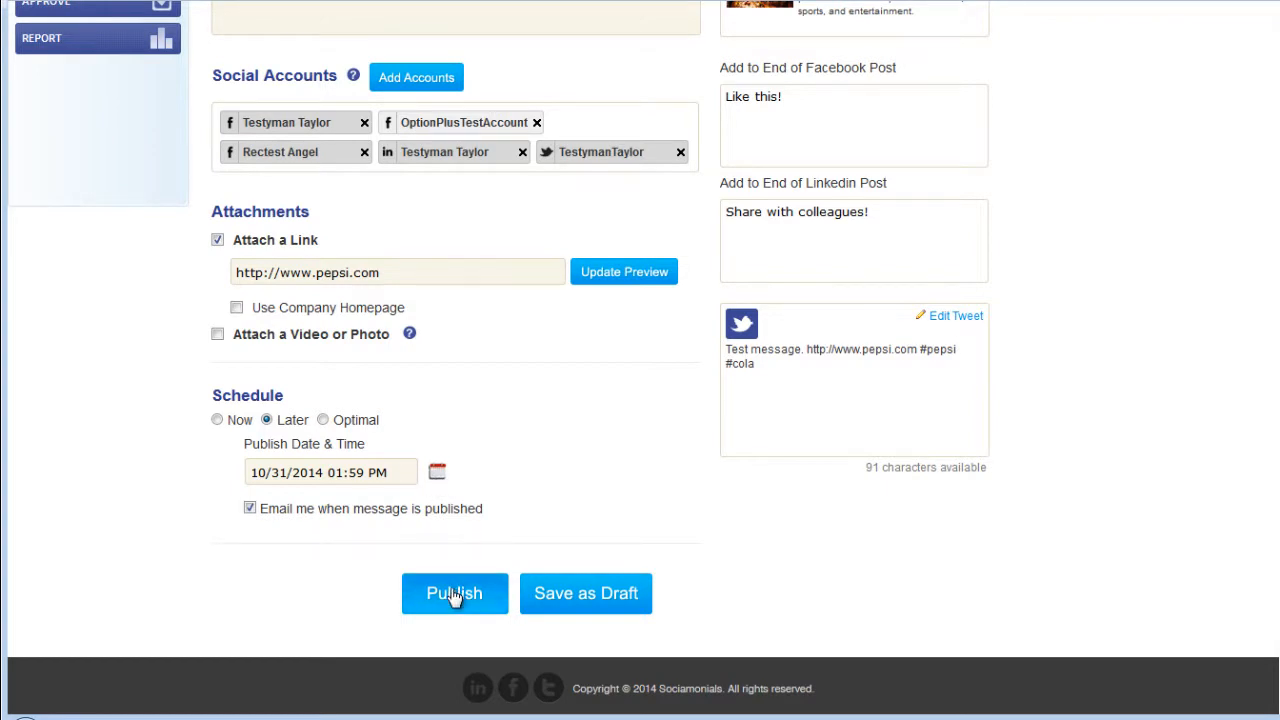
Step: Set the schedule to Now and publish the post to the selected accounts
click(217, 420)
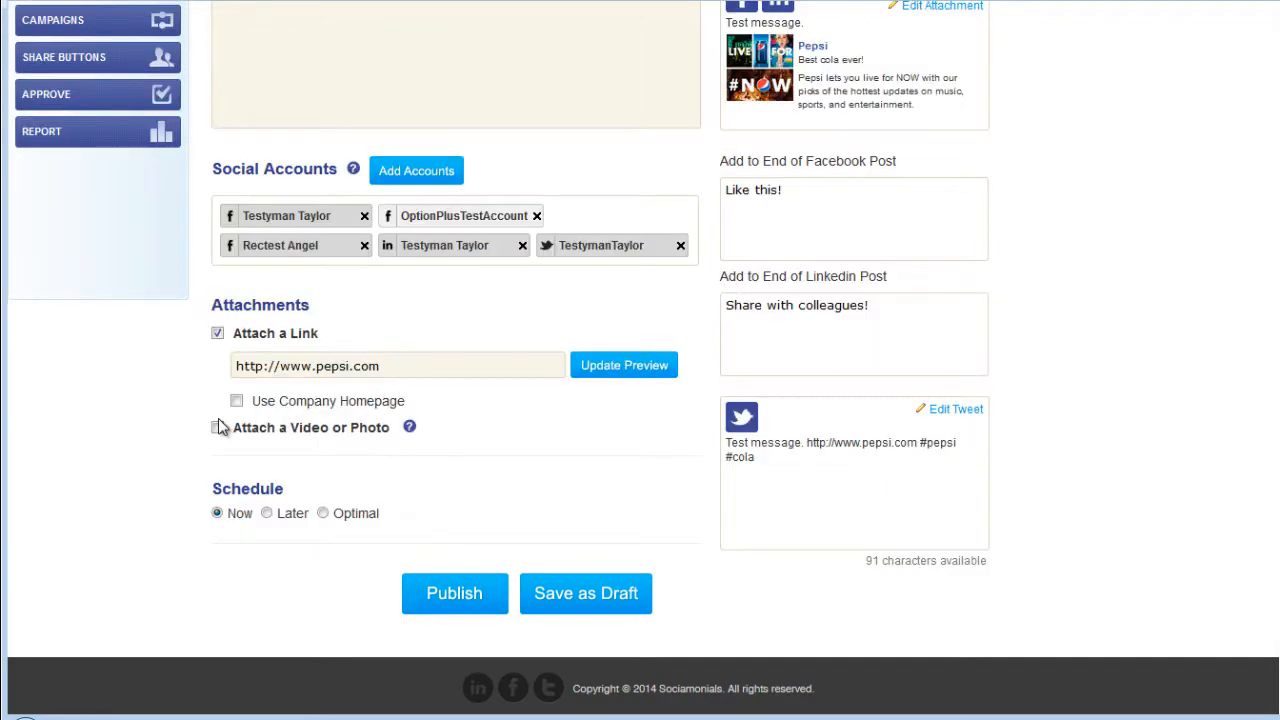
click(445, 598)
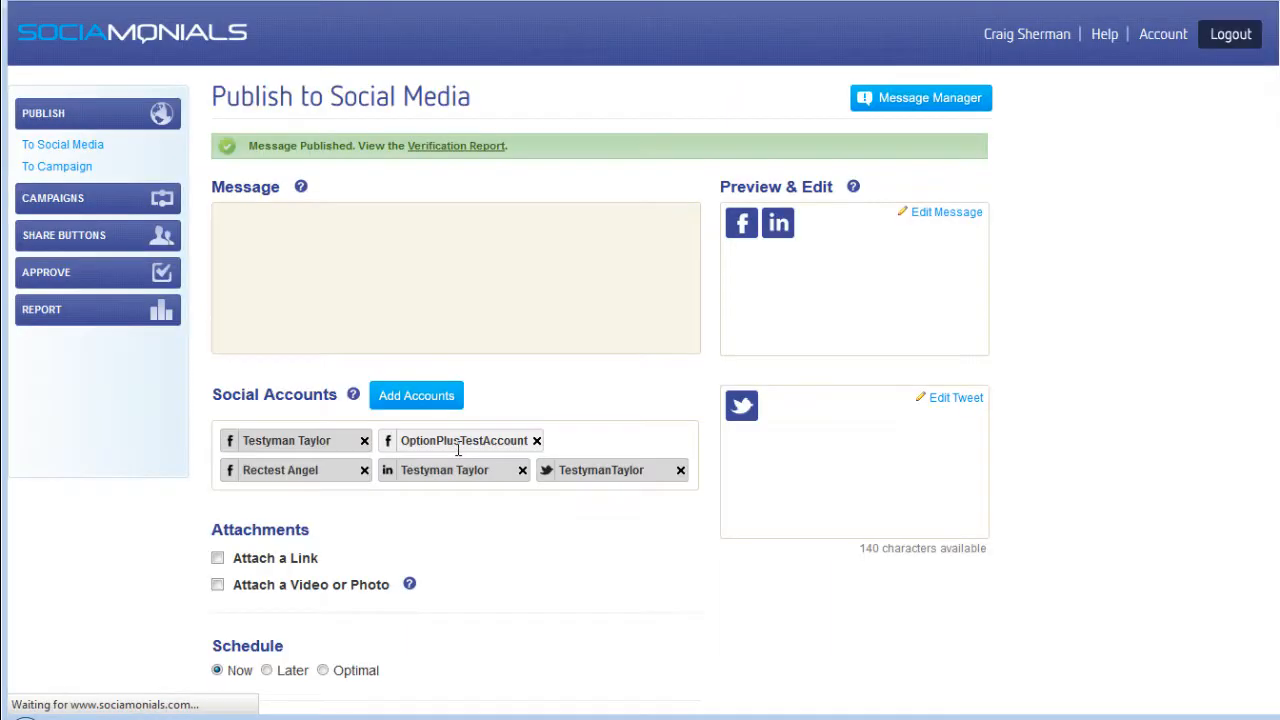
Step: Open the published message's Verification Report and view the live Twitter post
click(458, 148)
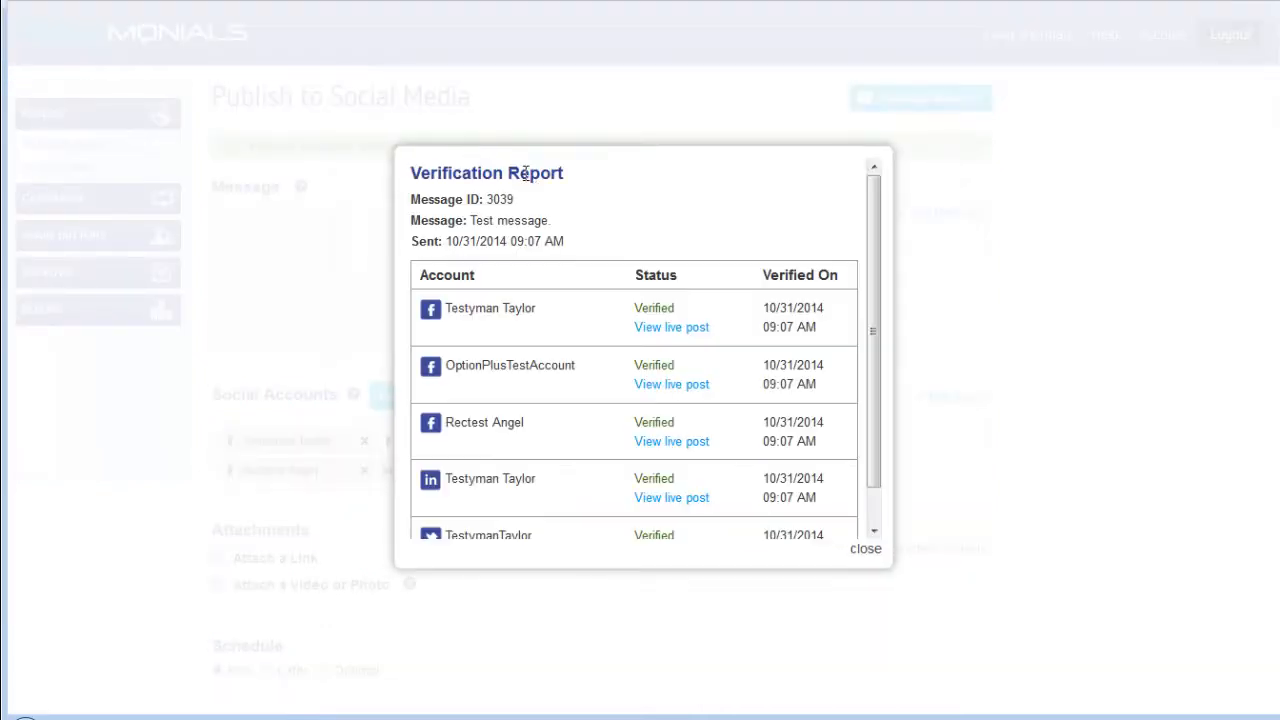
scroll(617, 245, down, 2)
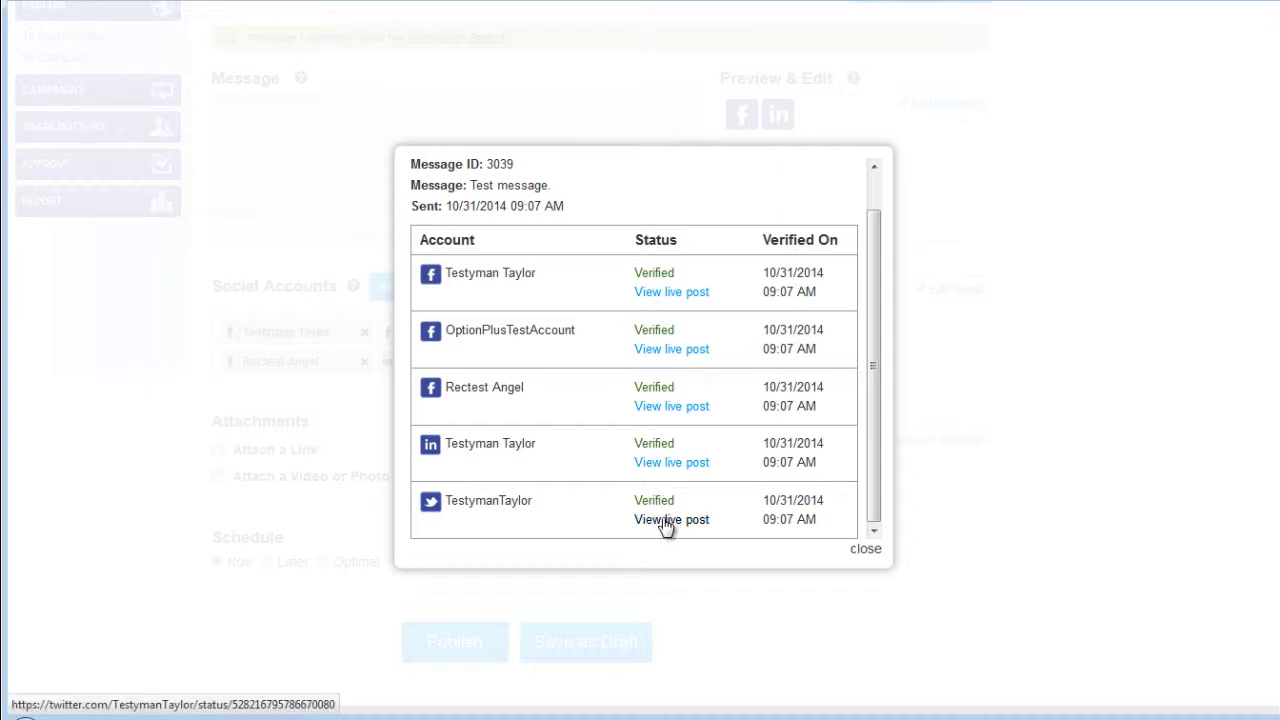
click(666, 521)
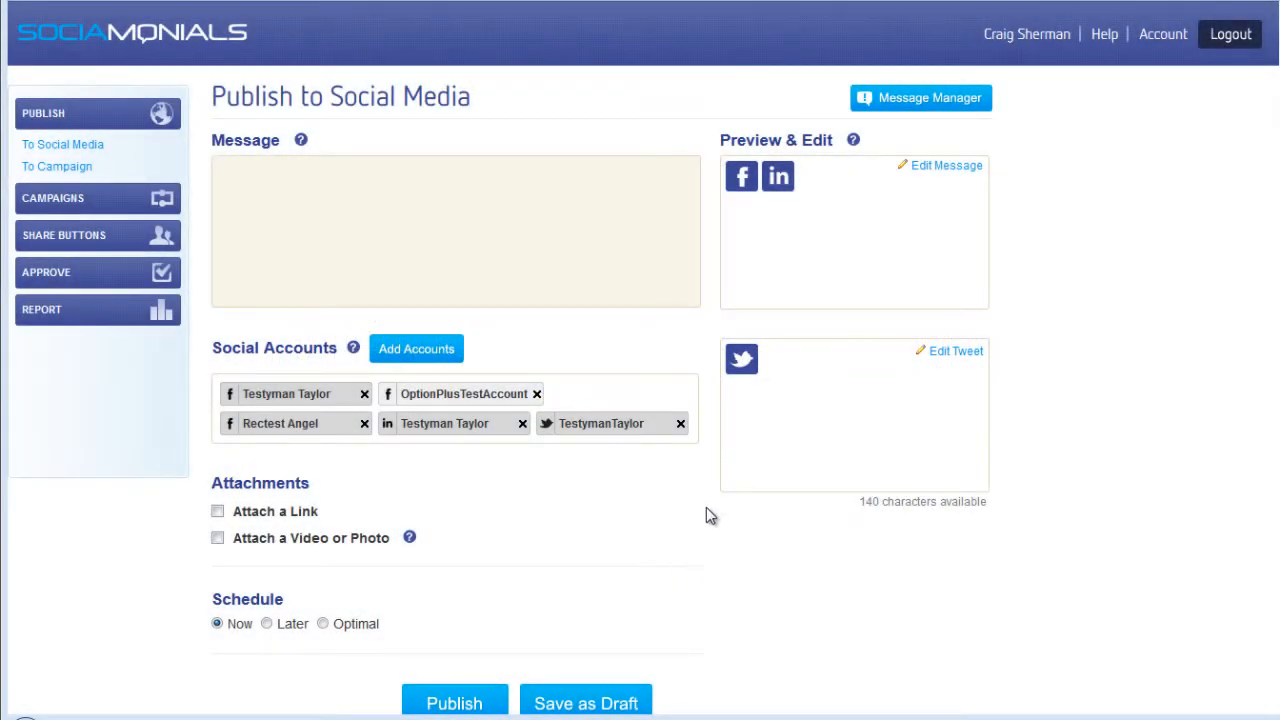
Step: Open the Message Manager and look through the list of sent messages
click(930, 110)
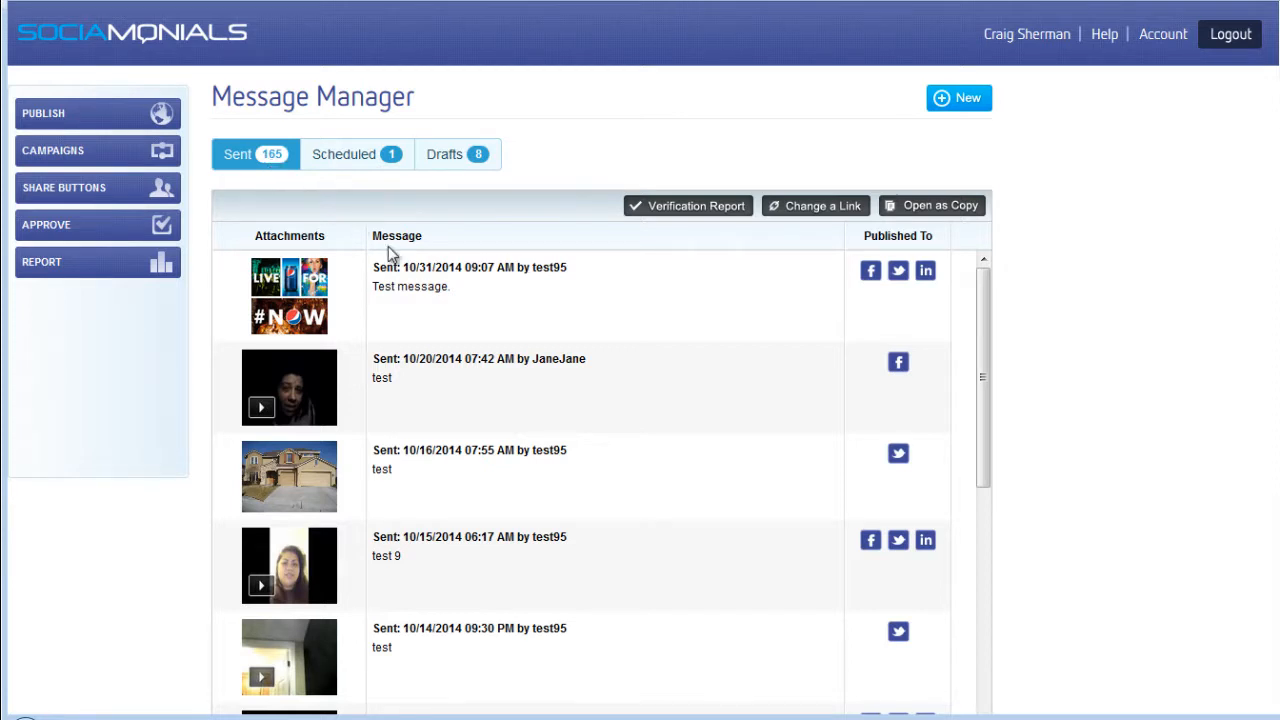
scroll(565, 318, down, 3)
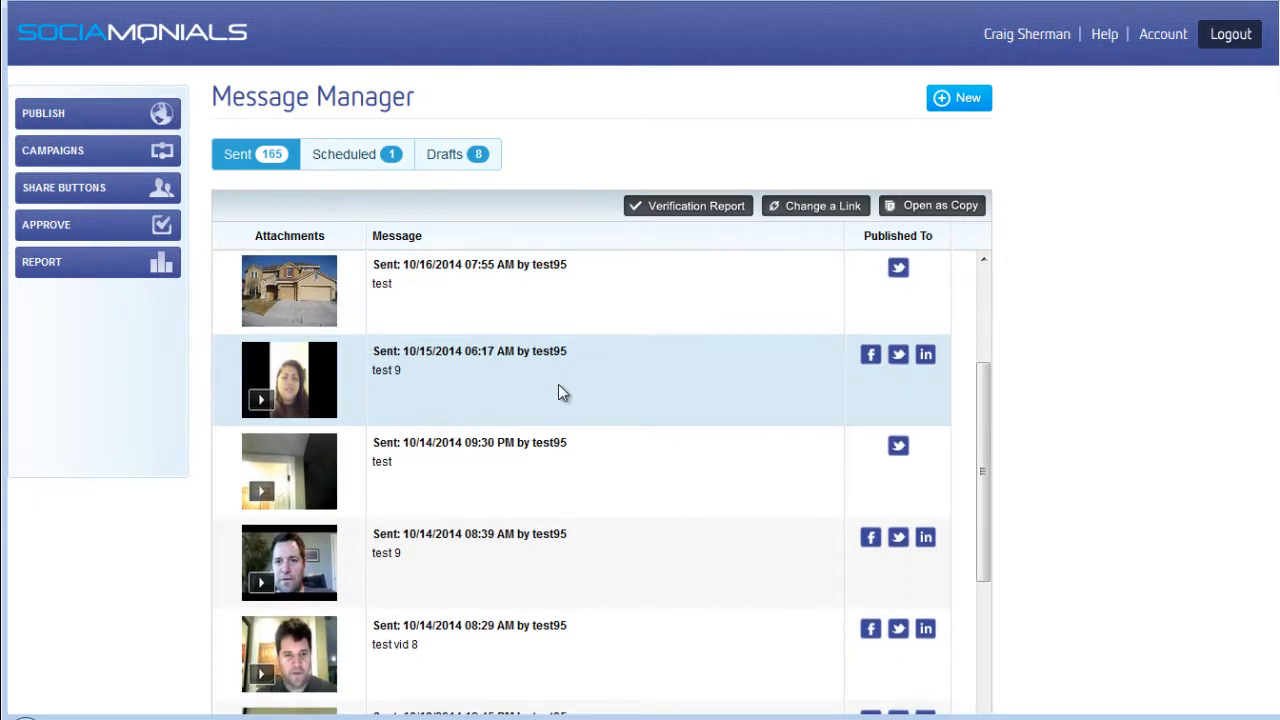
scroll(558, 390, up, 3)
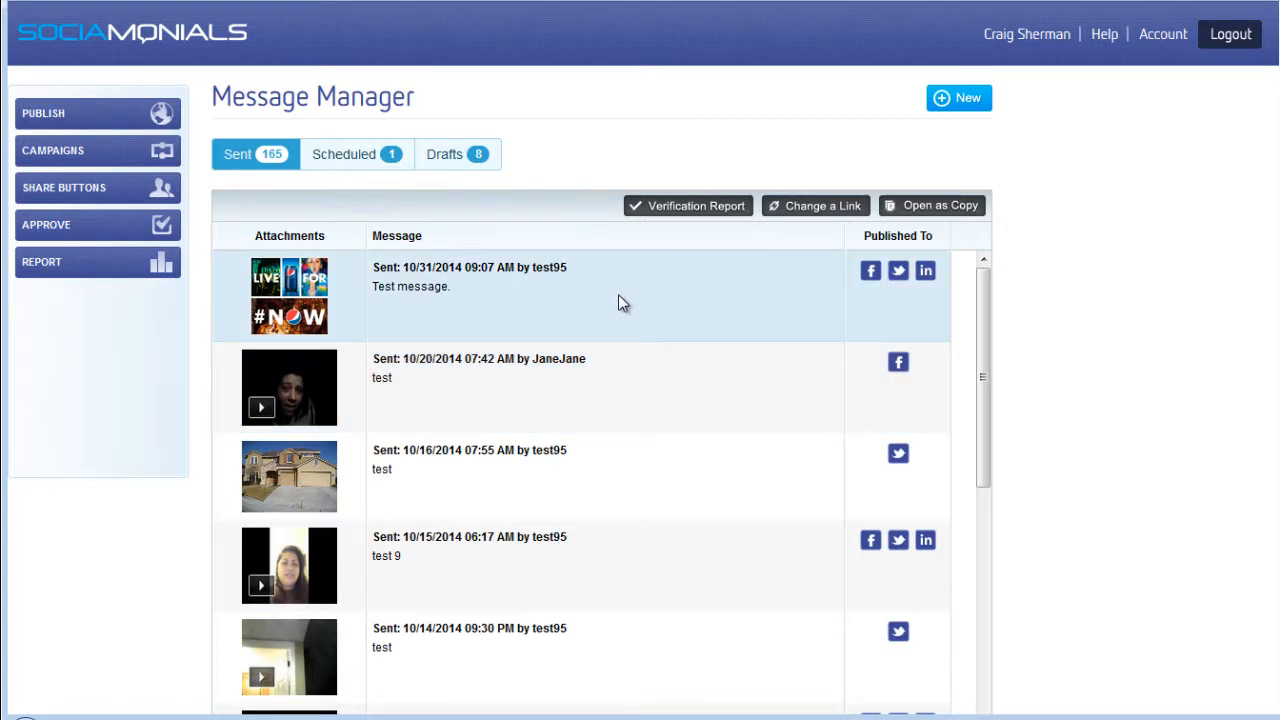
scroll(617, 305, down, 3)
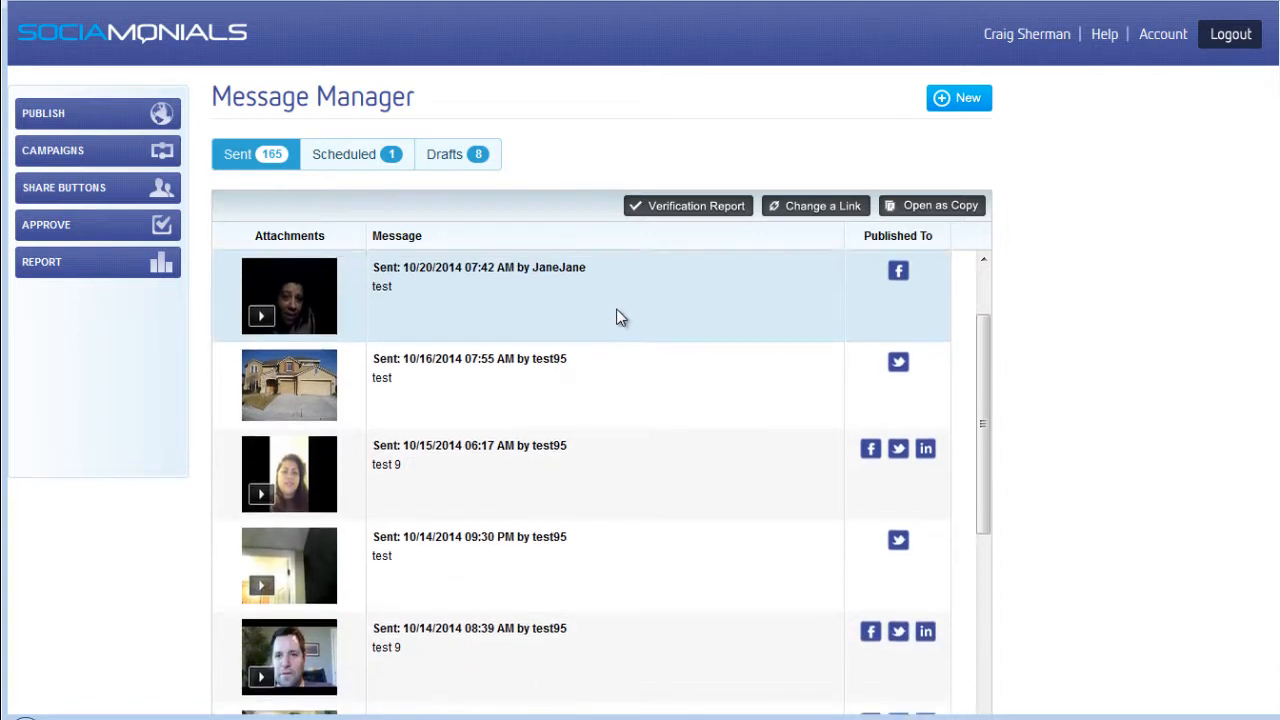
scroll(616, 326, down, 2)
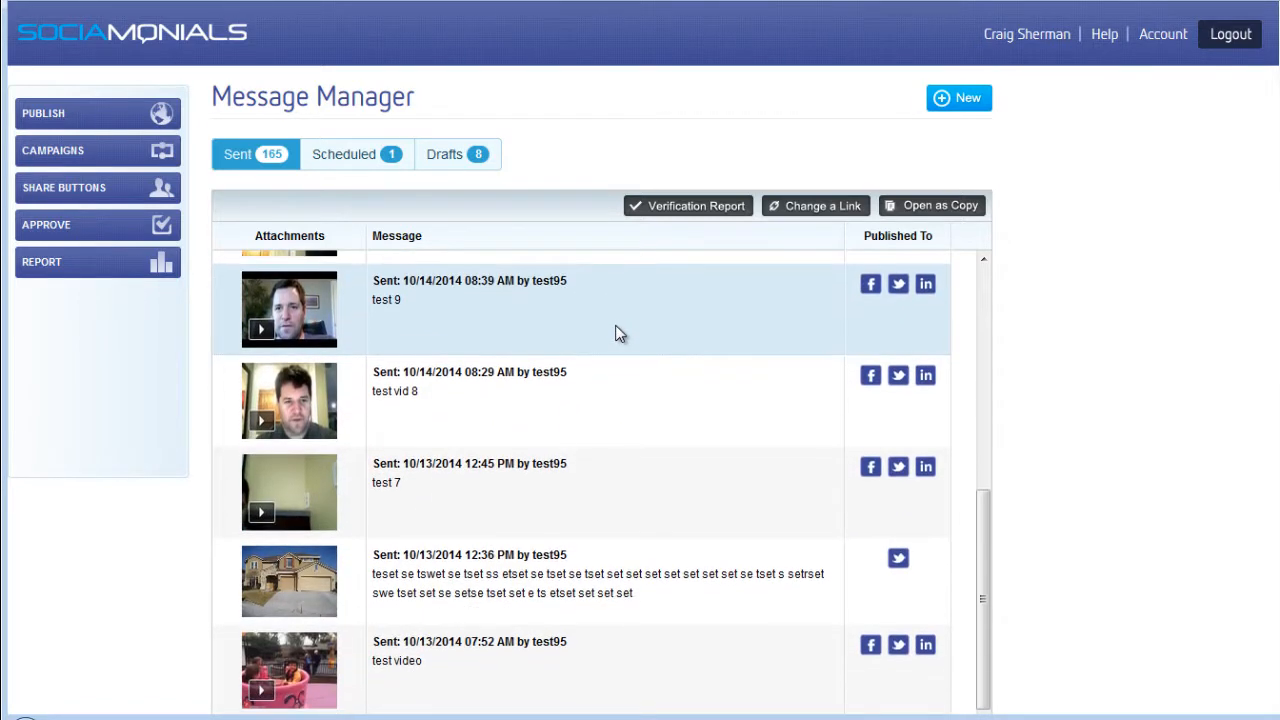
Step: Open the sent message from 10/13/2014 12:36 PM as a copy and replace the first word of its tweet with "Two"
click(588, 578)
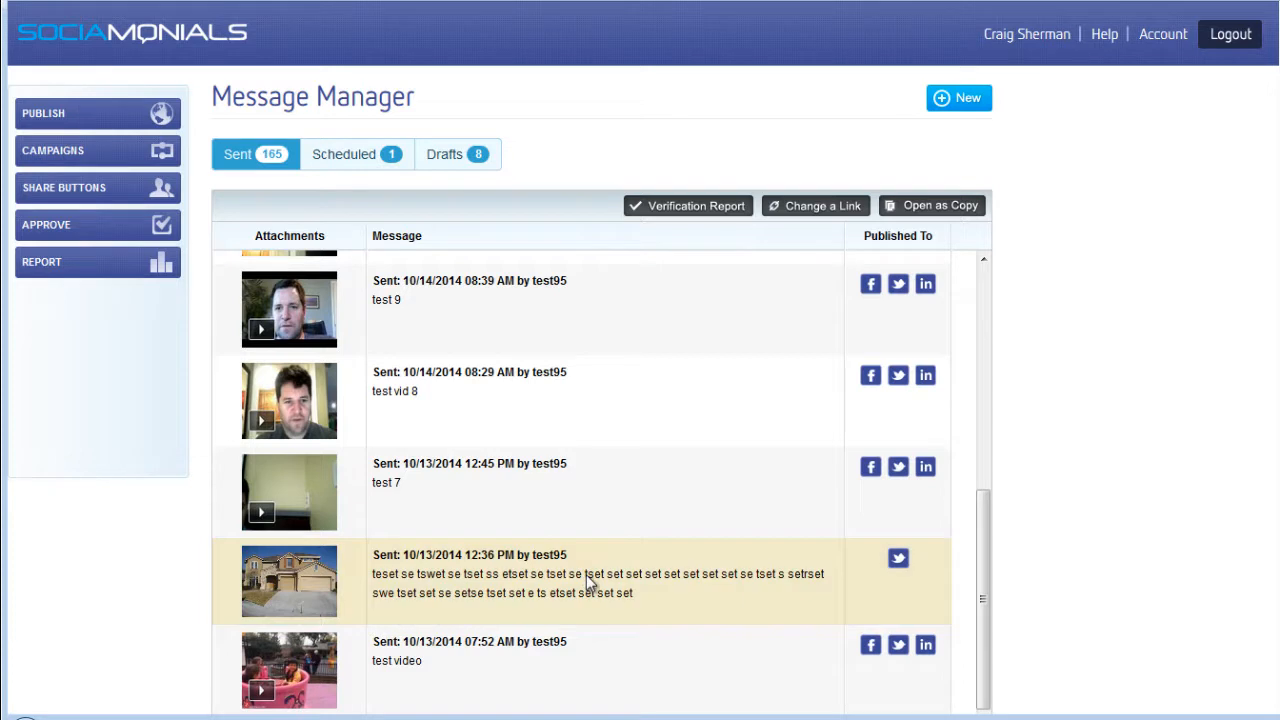
click(941, 210)
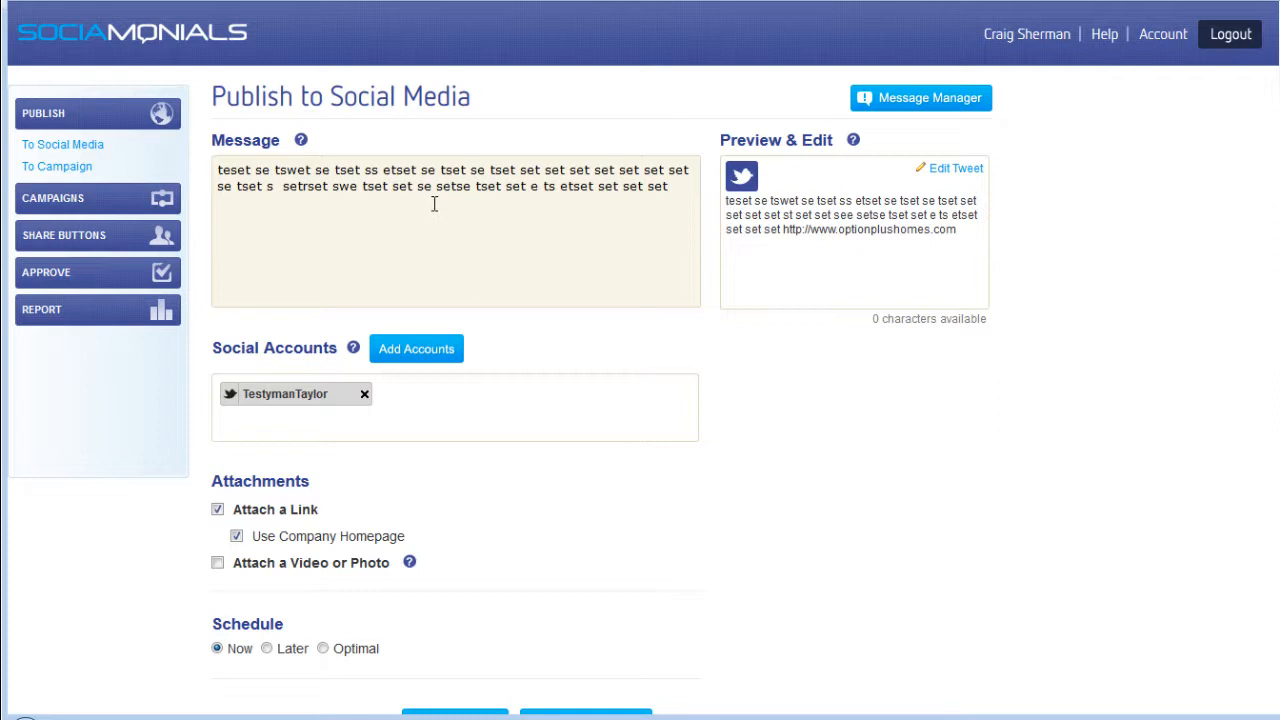
click(955, 169)
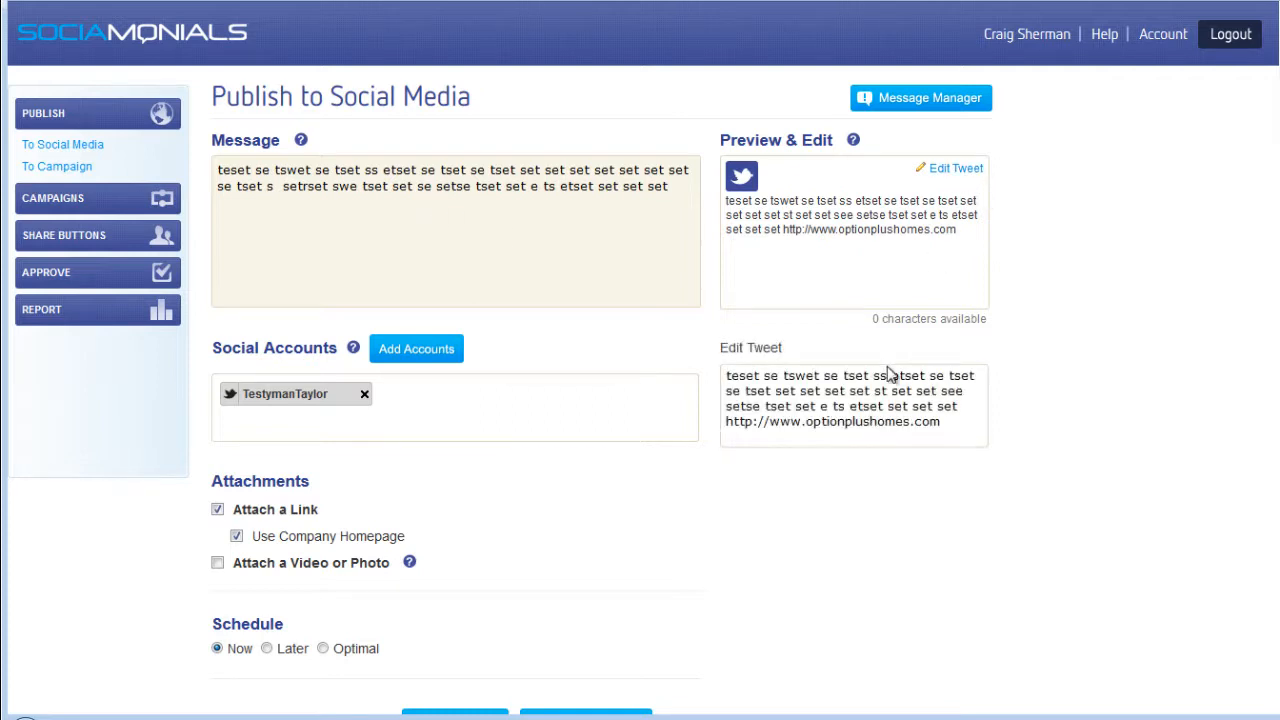
click(883, 399)
drag(727, 375, 762, 374)
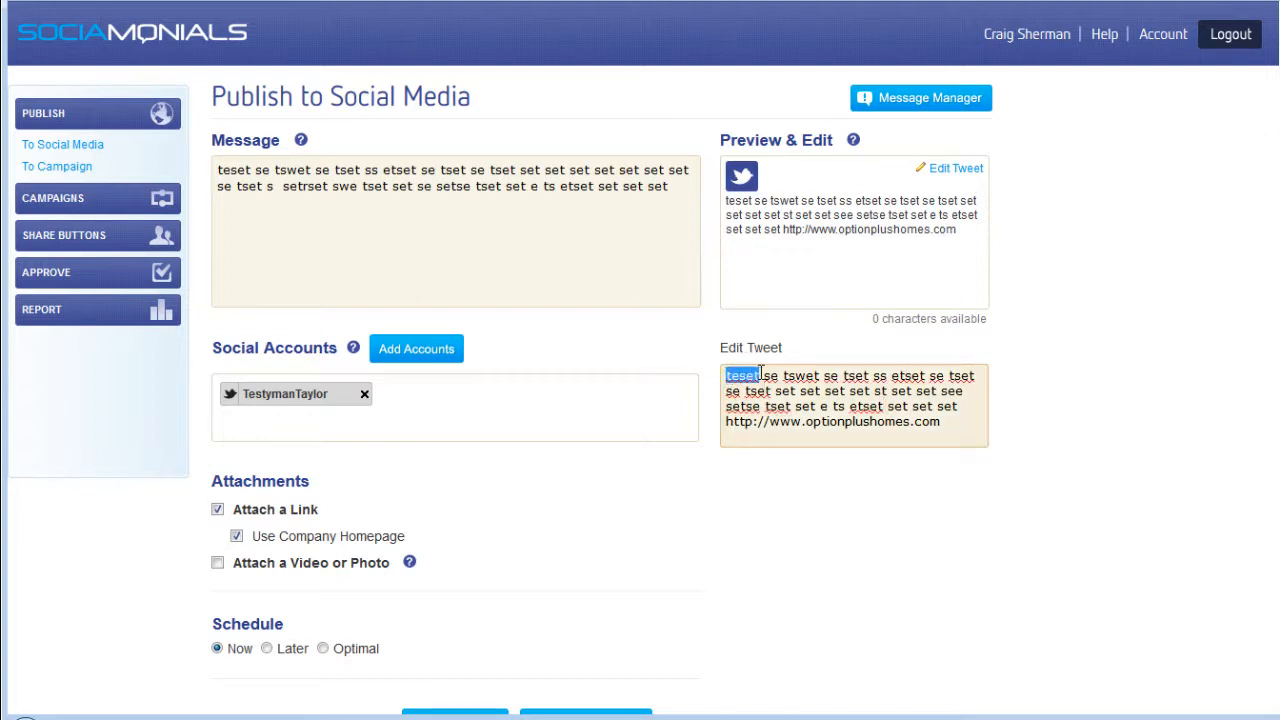
text(Two)
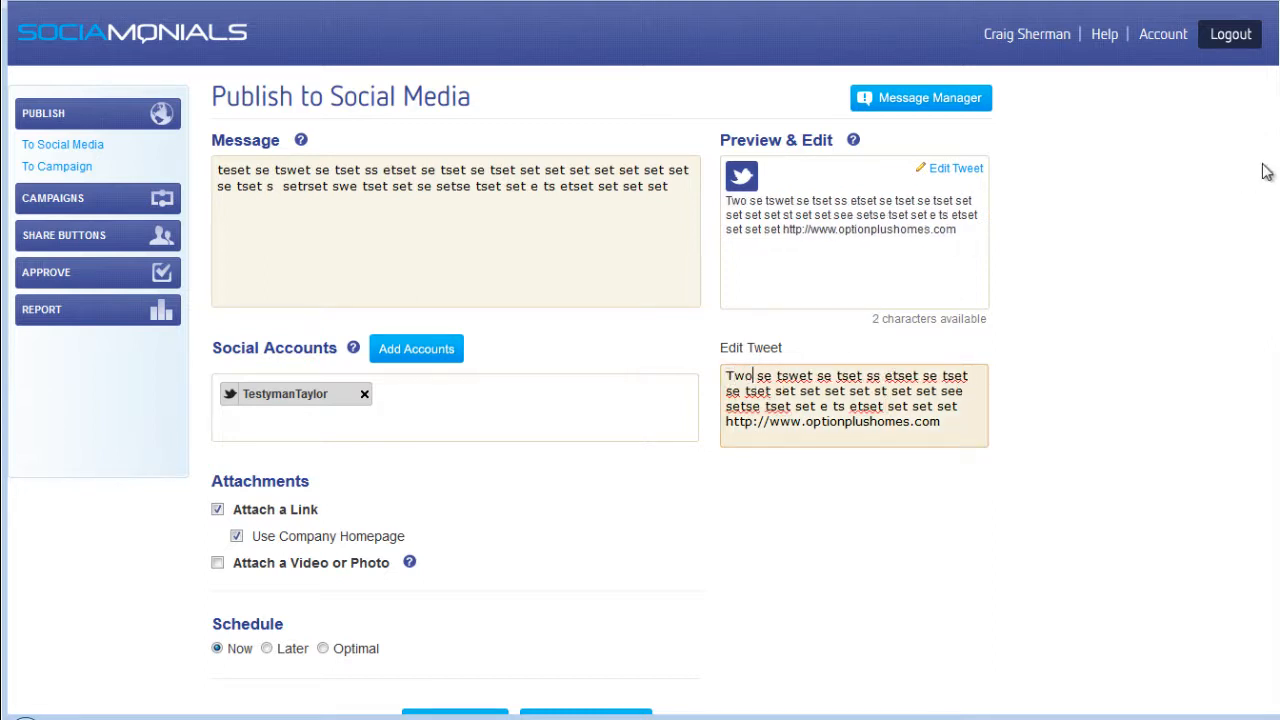
Step: Leave the copied message without publishing or saving it and return to the Message Manager
scroll(464, 467, down, 3)
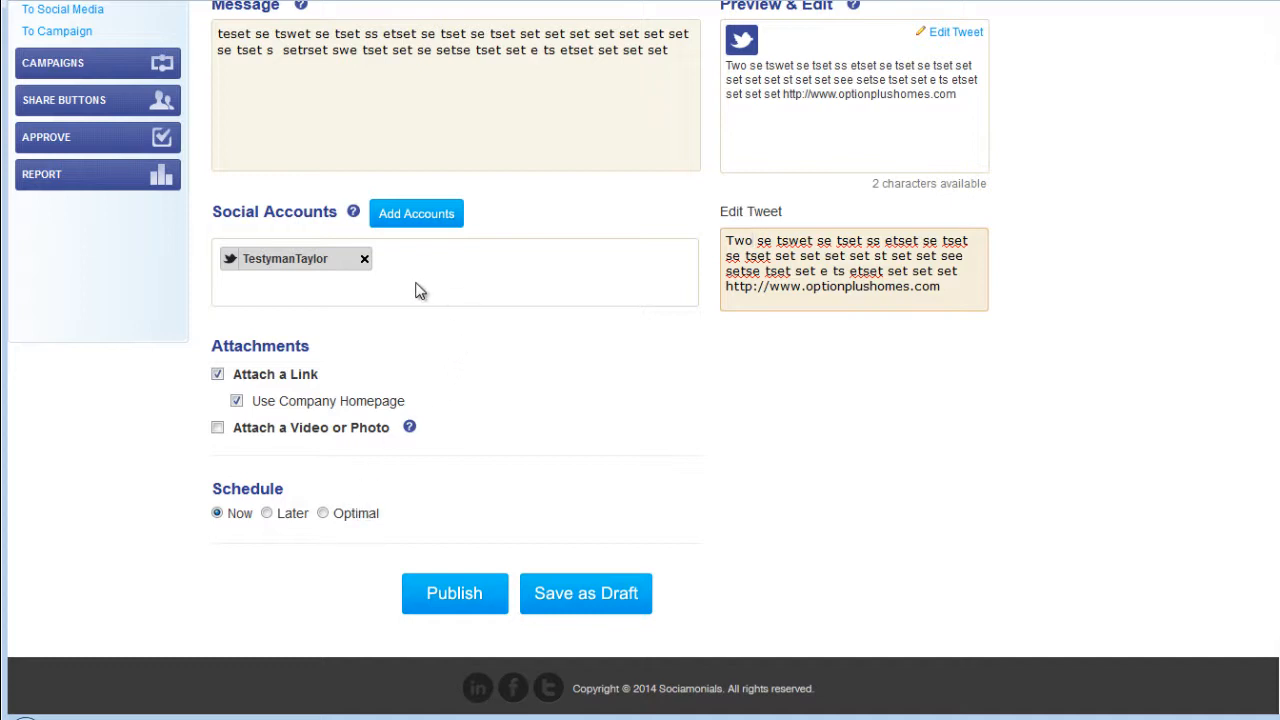
scroll(420, 290, up, 2)
click(923, 97)
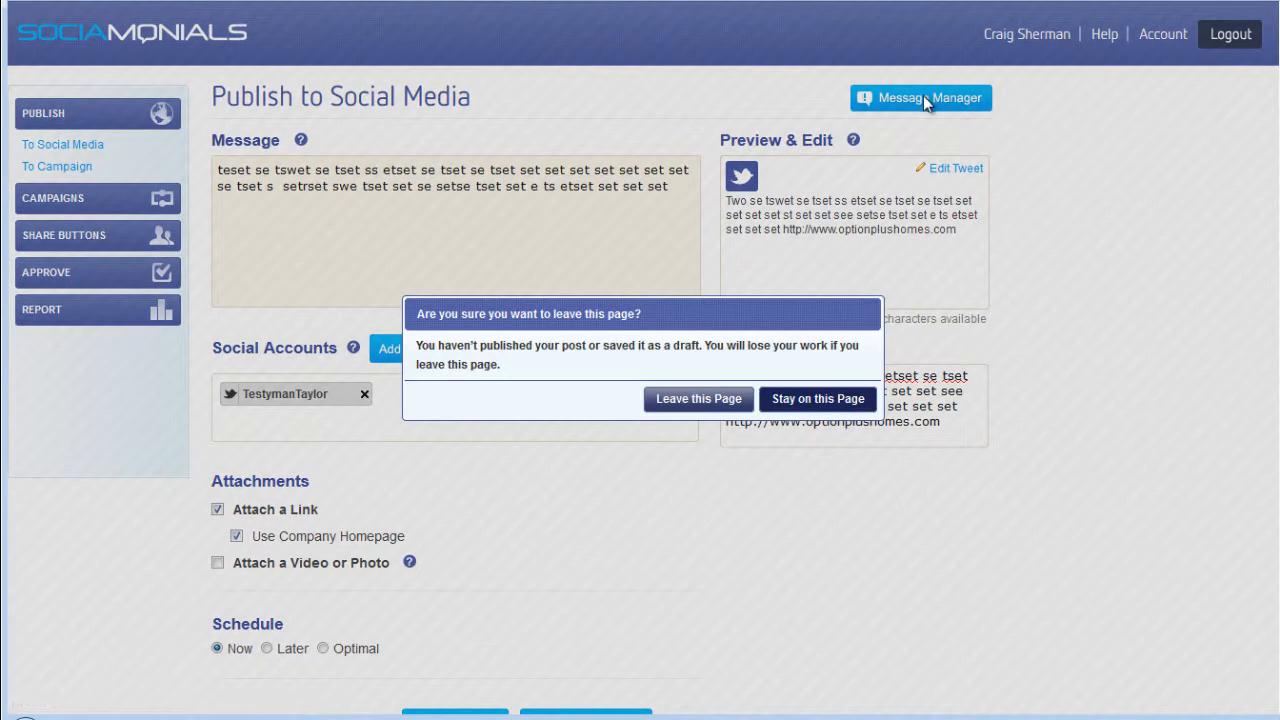
click(700, 399)
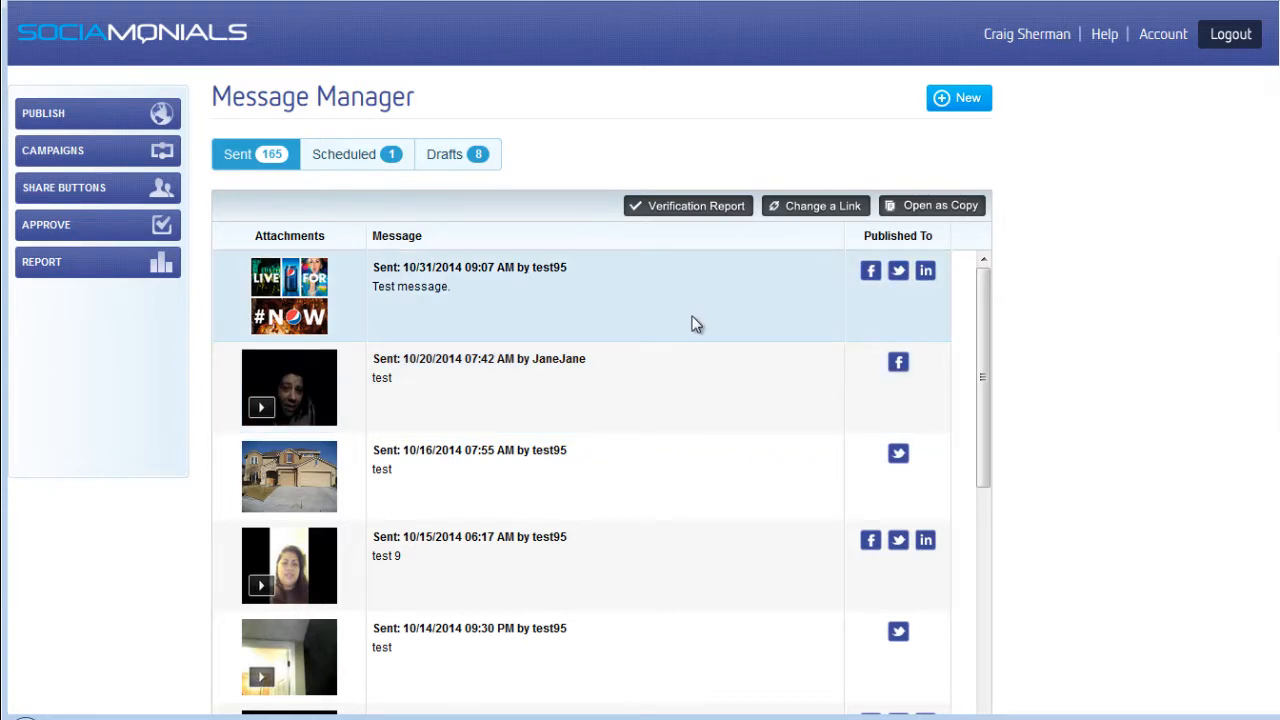
Step: Review the Verification Report of the message sent 10/31/2014 09:07 AM, and close it
click(675, 311)
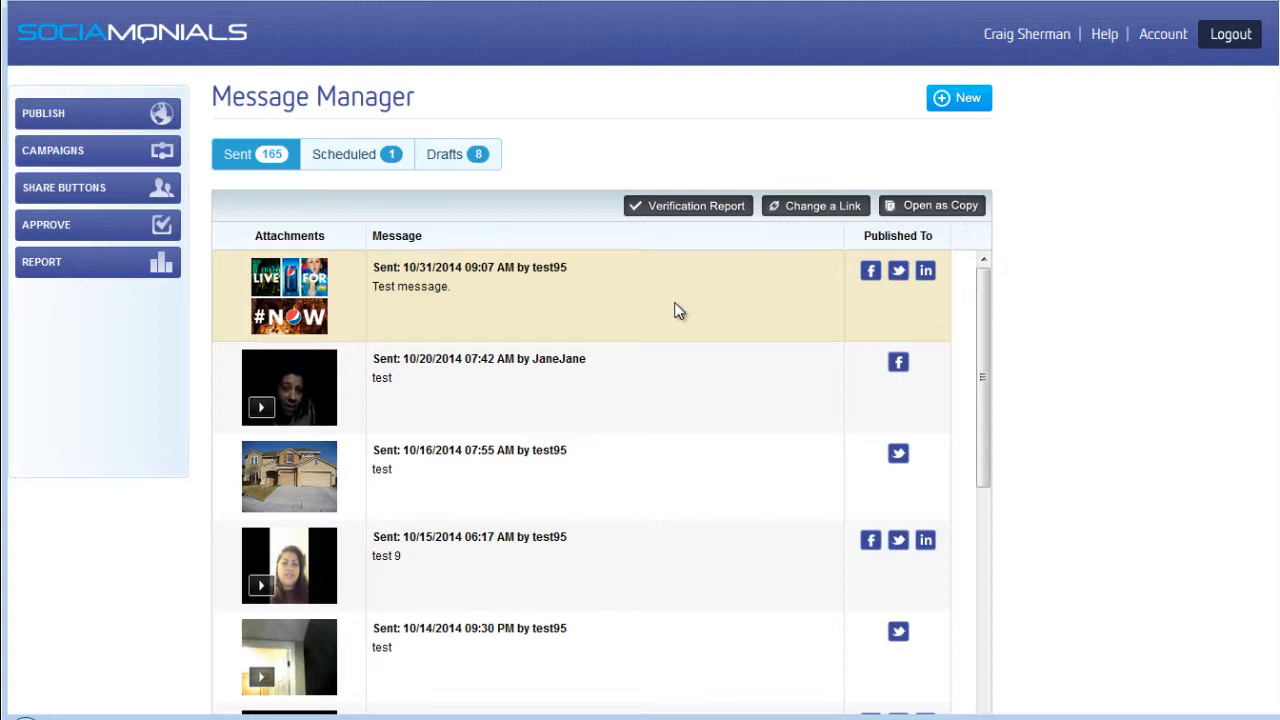
click(680, 210)
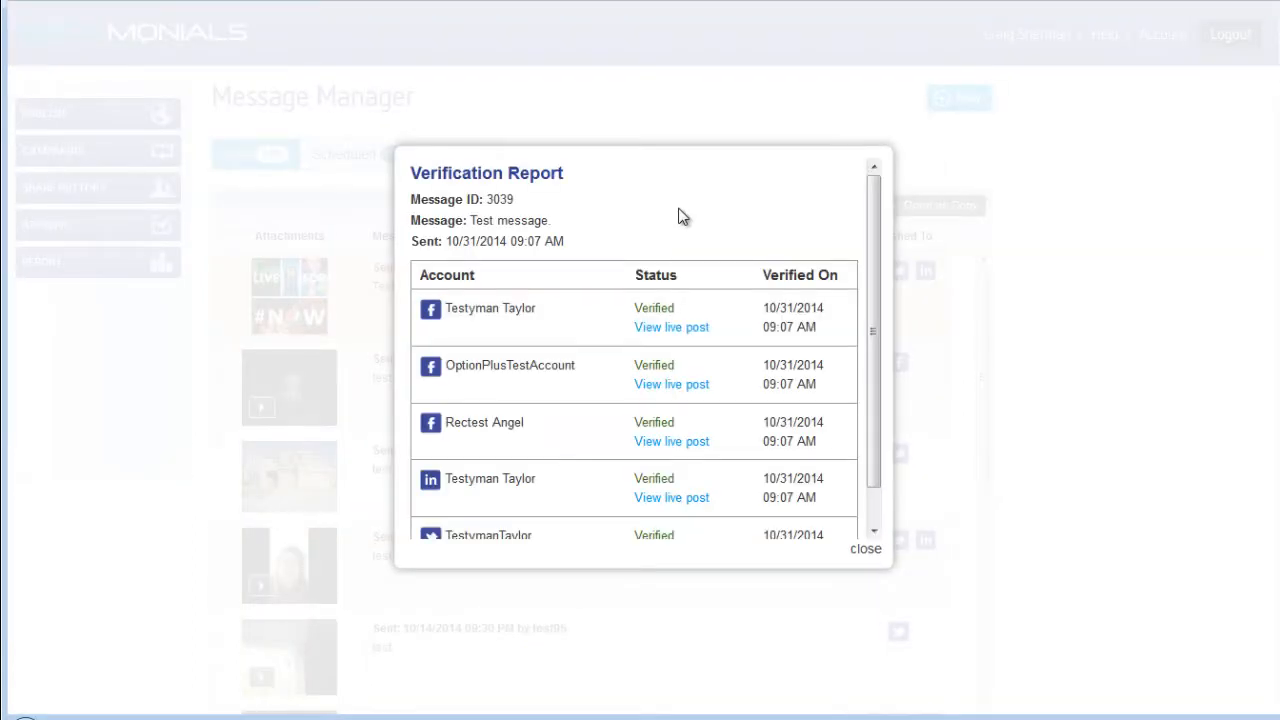
scroll(678, 218, down, 3)
scroll(678, 218, up, 2)
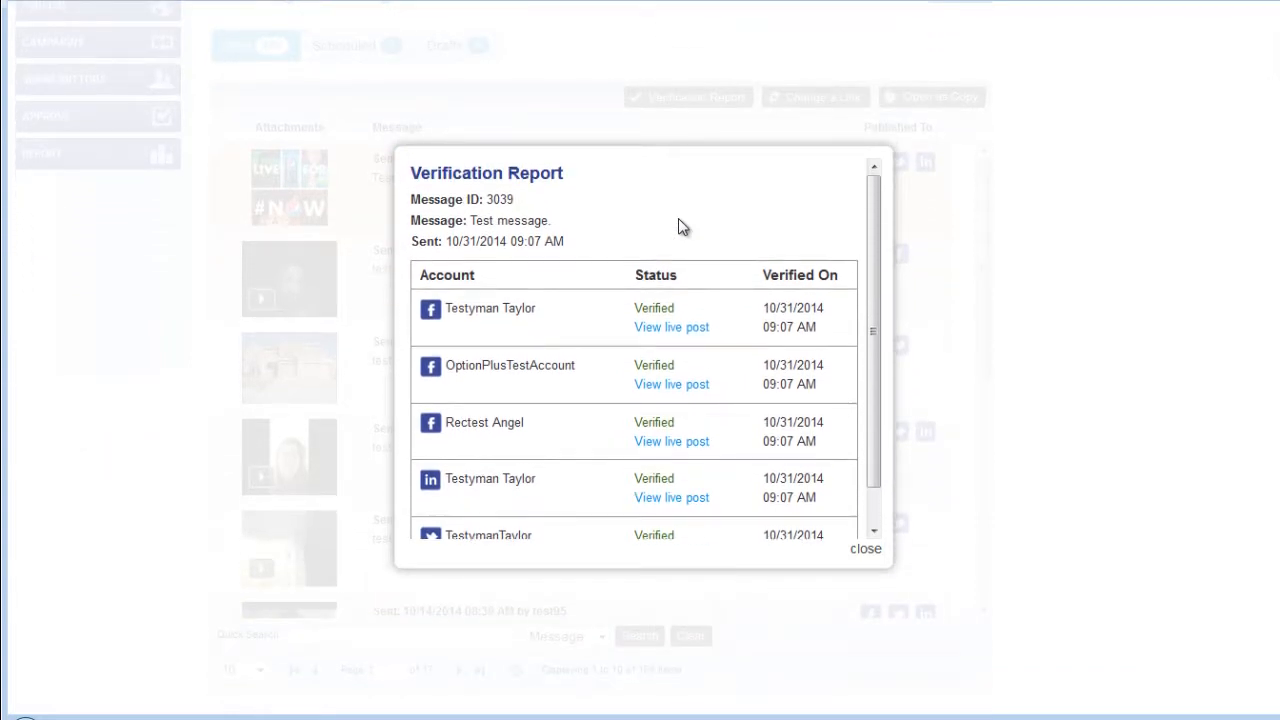
click(864, 549)
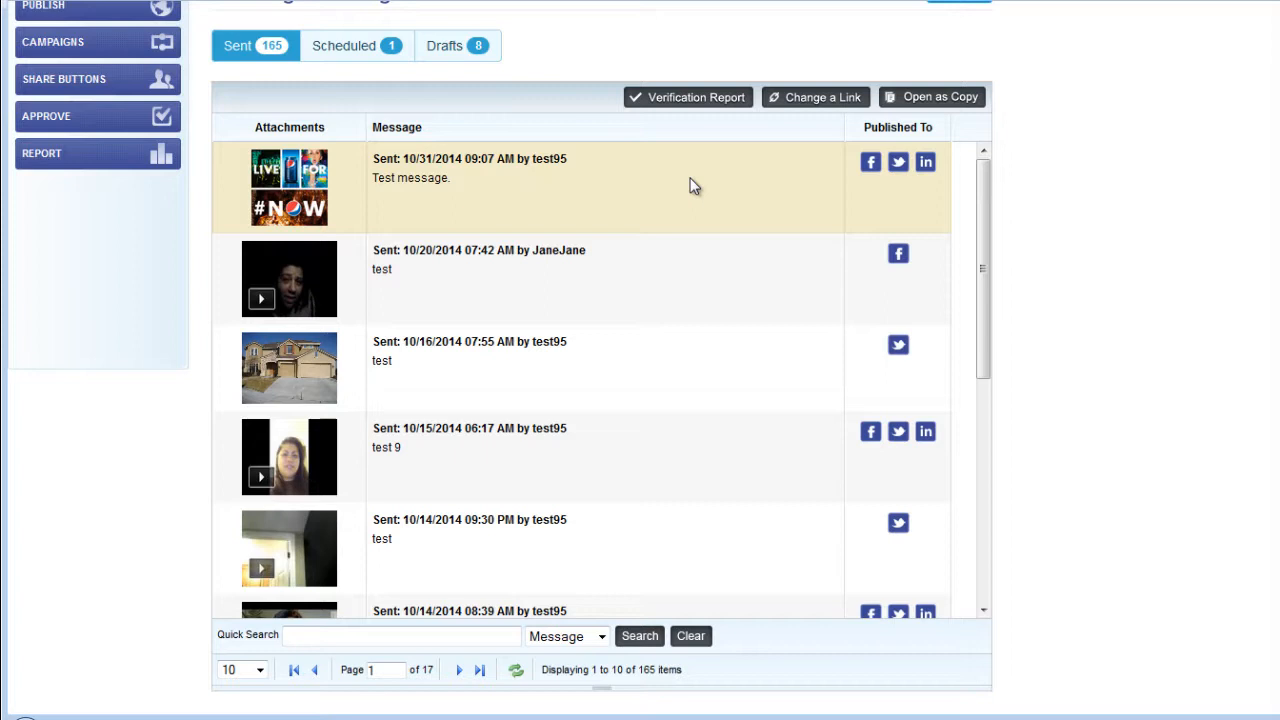
click(808, 104)
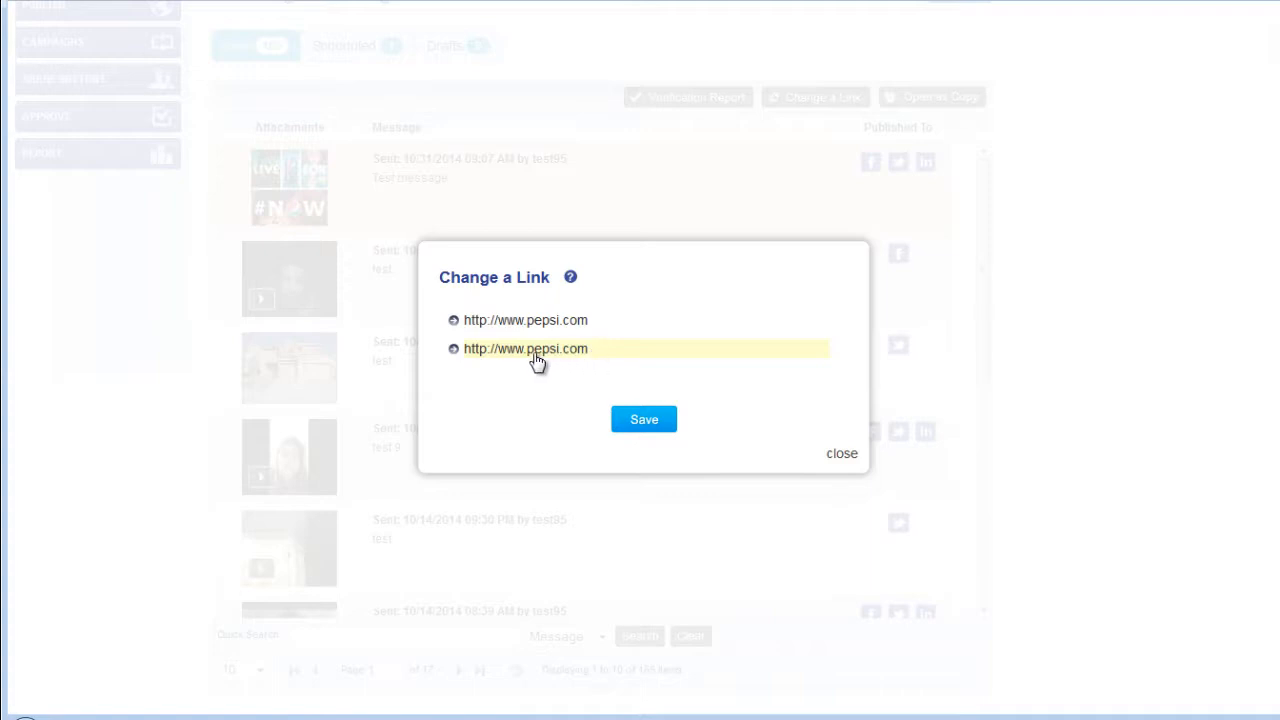
click(595, 322)
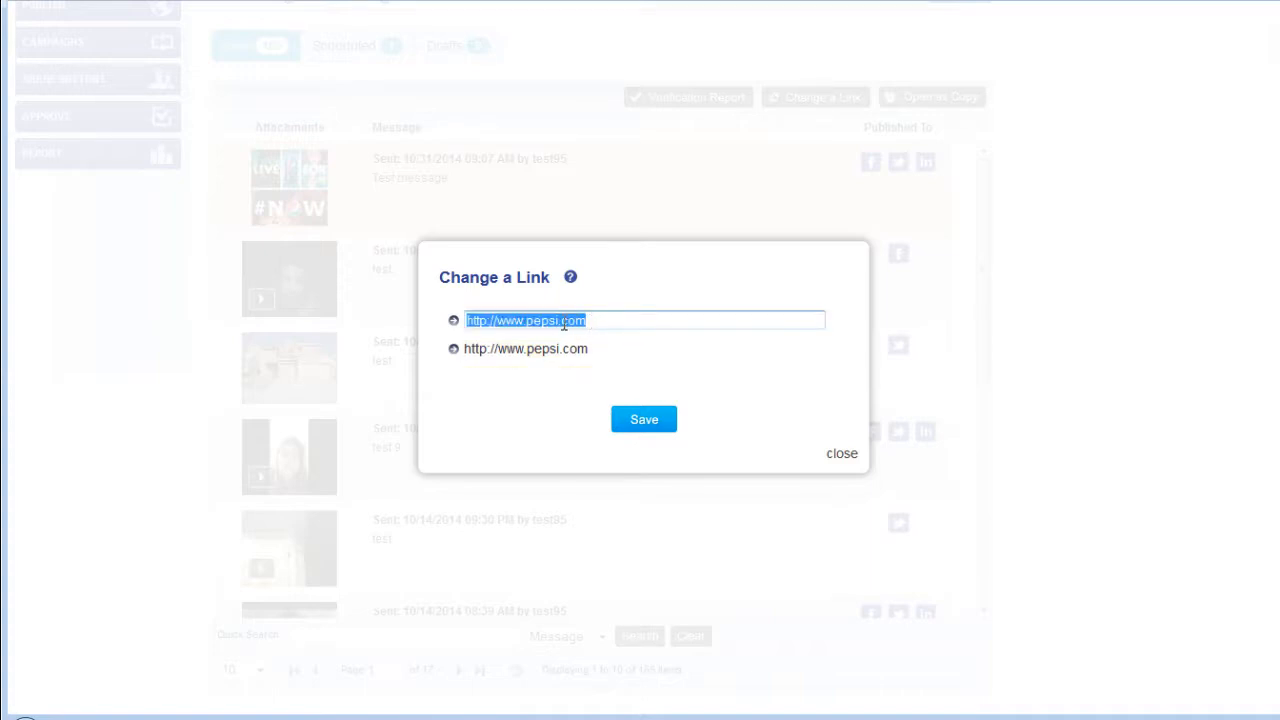
click(558, 321)
key(BackSpace)
key(BackSpace)
key(BackSpace)
key(BackSpace)
key(BackSpace)
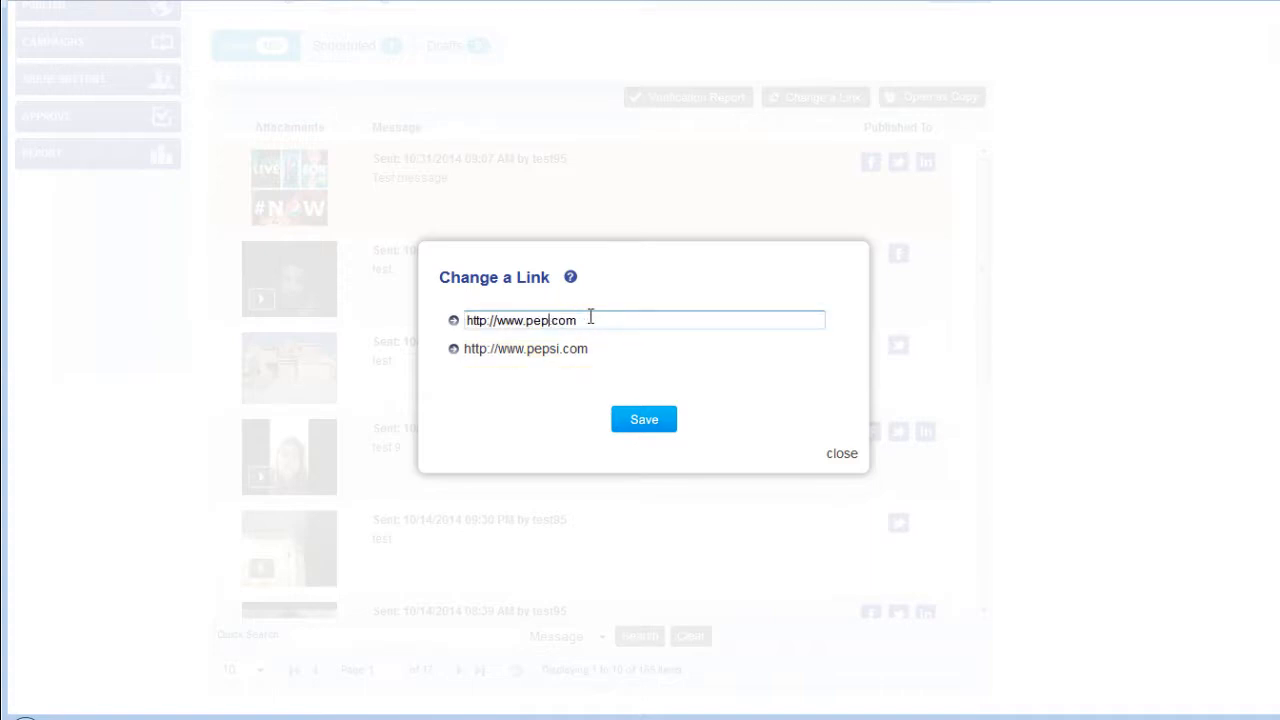
text(cocacola)
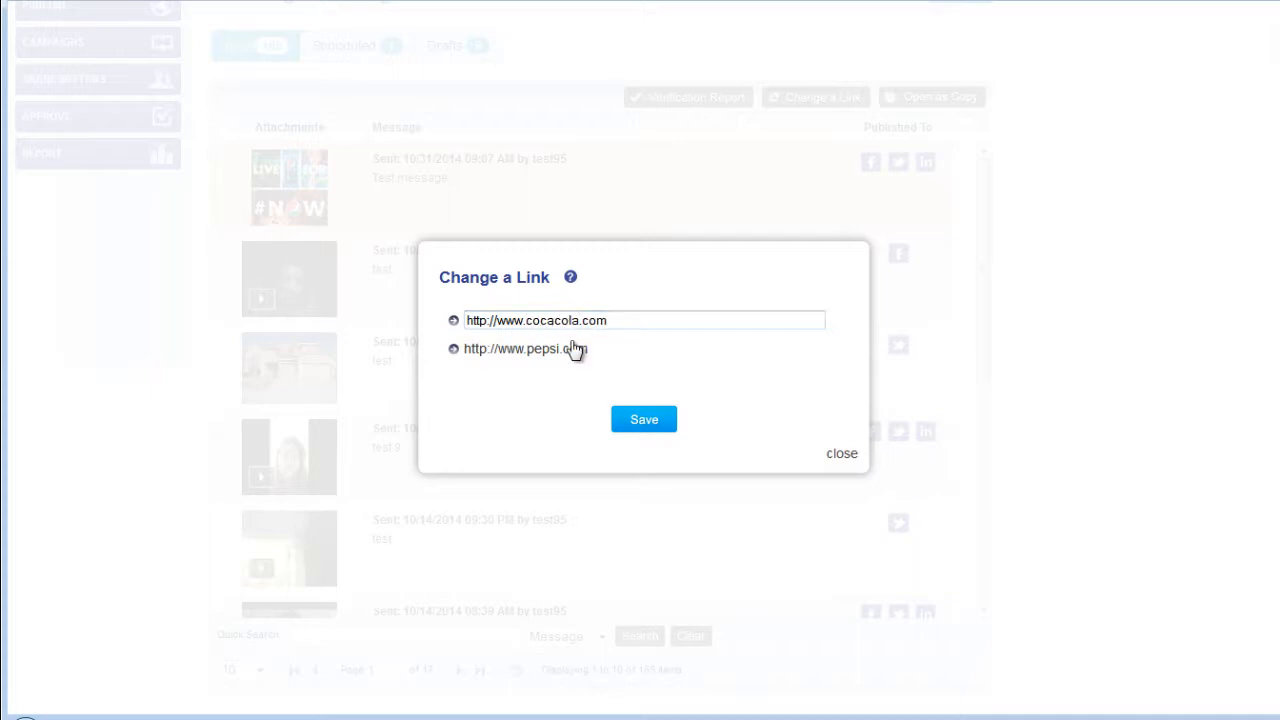
click(565, 348)
click(558, 342)
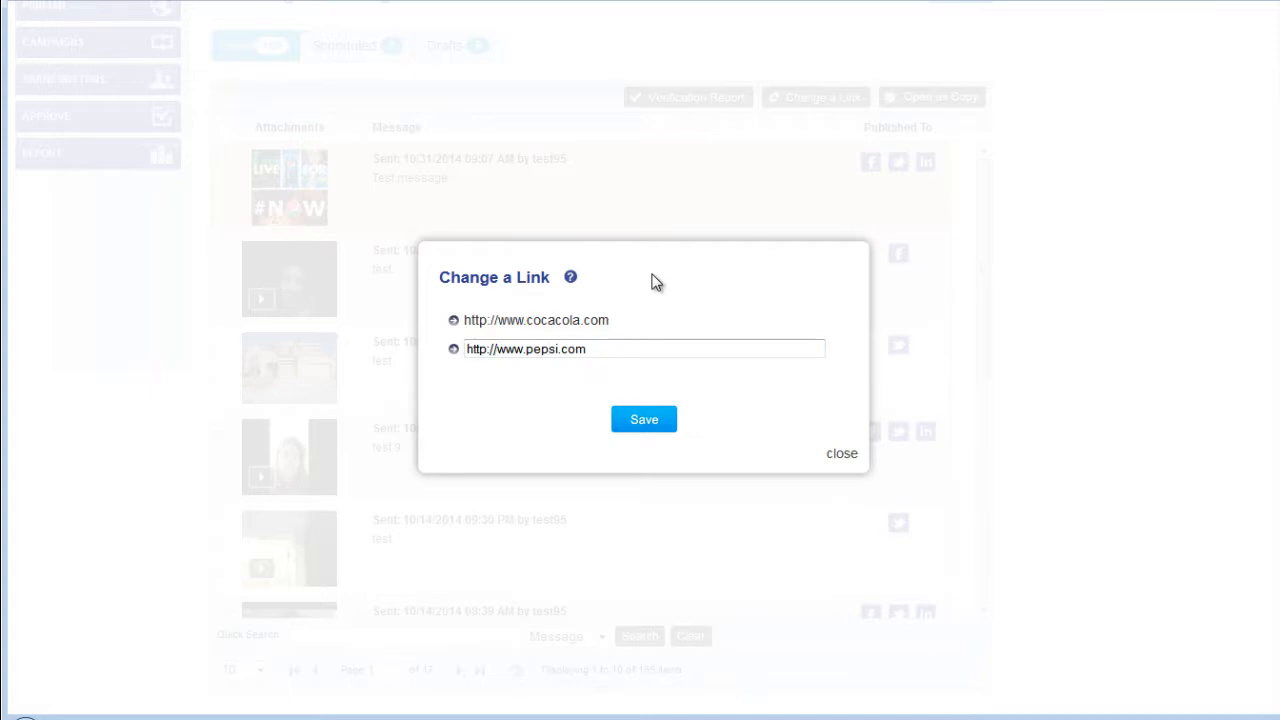
key(BackSpace)
key(BackSpace)
key(BackSpace)
key(BackSpace)
key(BackSpace)
key(BackSpace)
text(cocacola.)
click(643, 421)
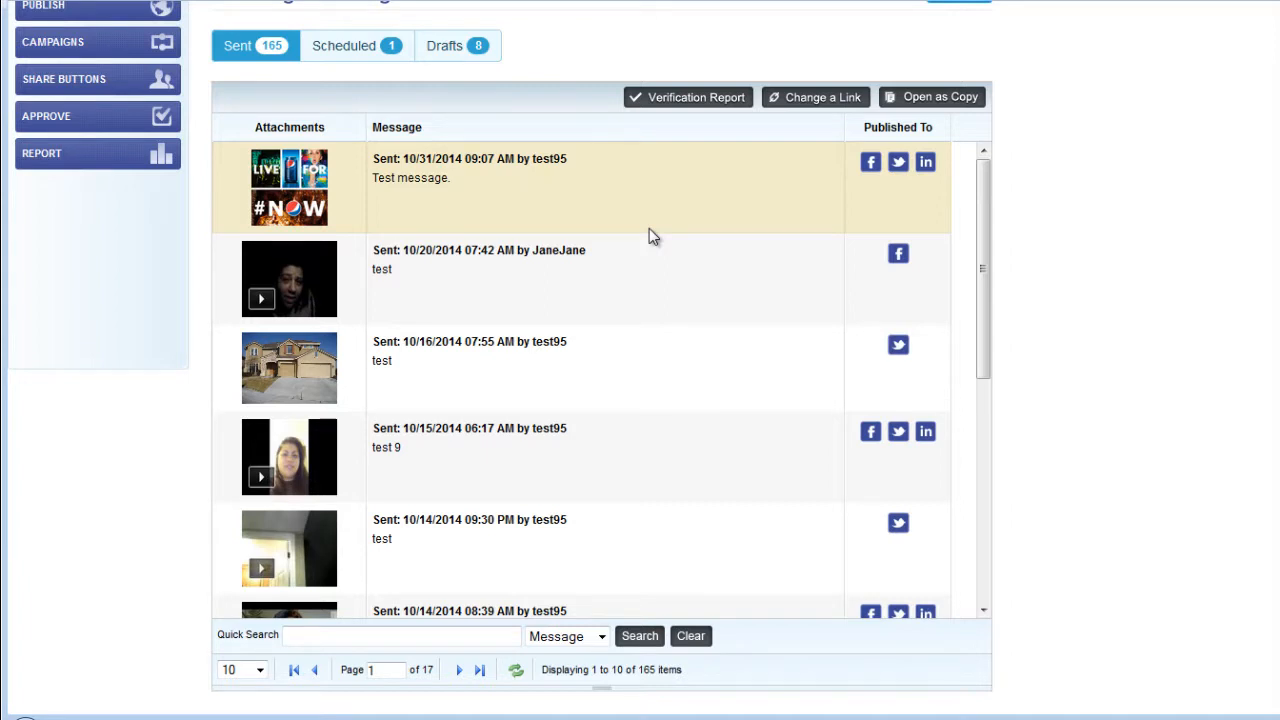
Step: Review the scheduled messages and the saved drafts, selecting the first entry in each list
click(340, 50)
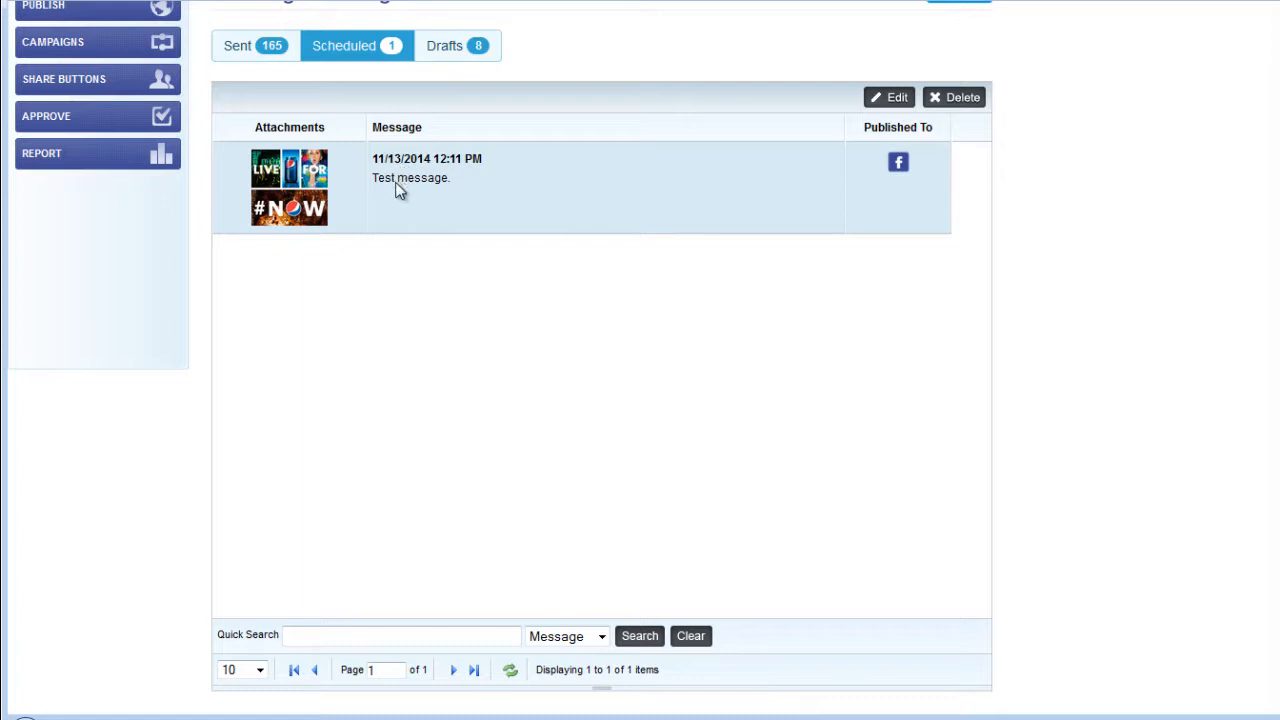
click(570, 200)
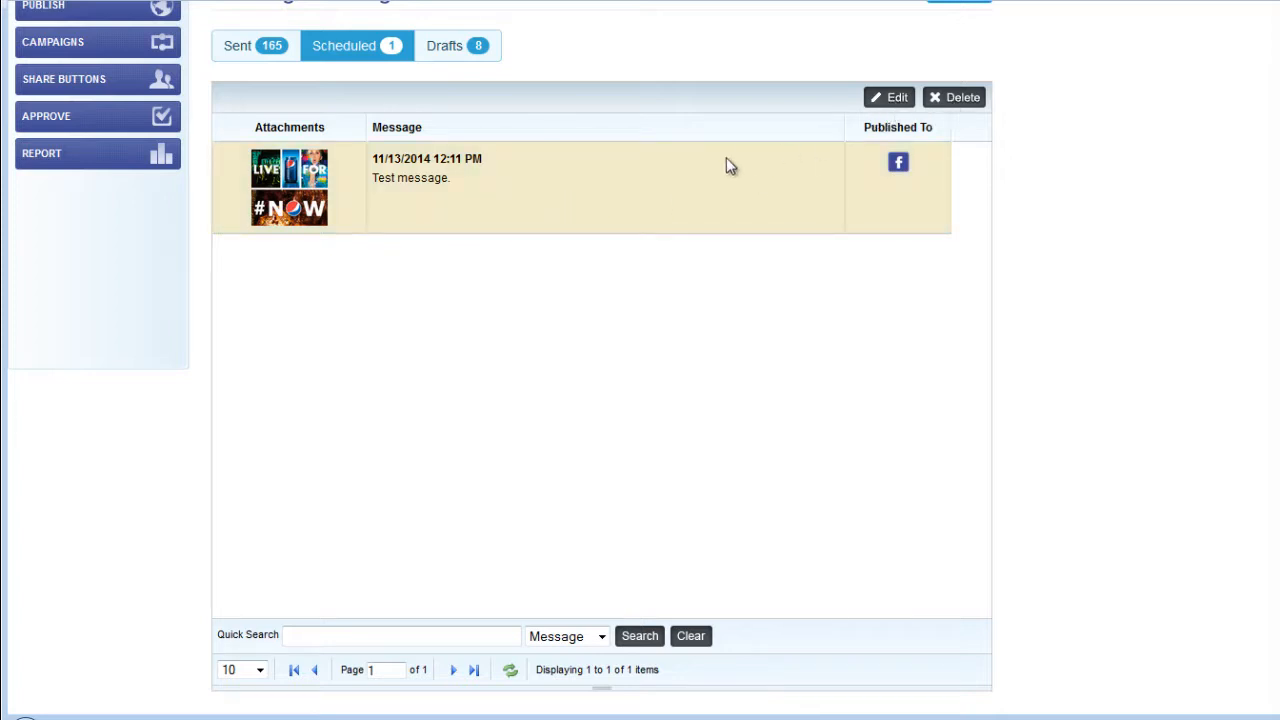
click(471, 50)
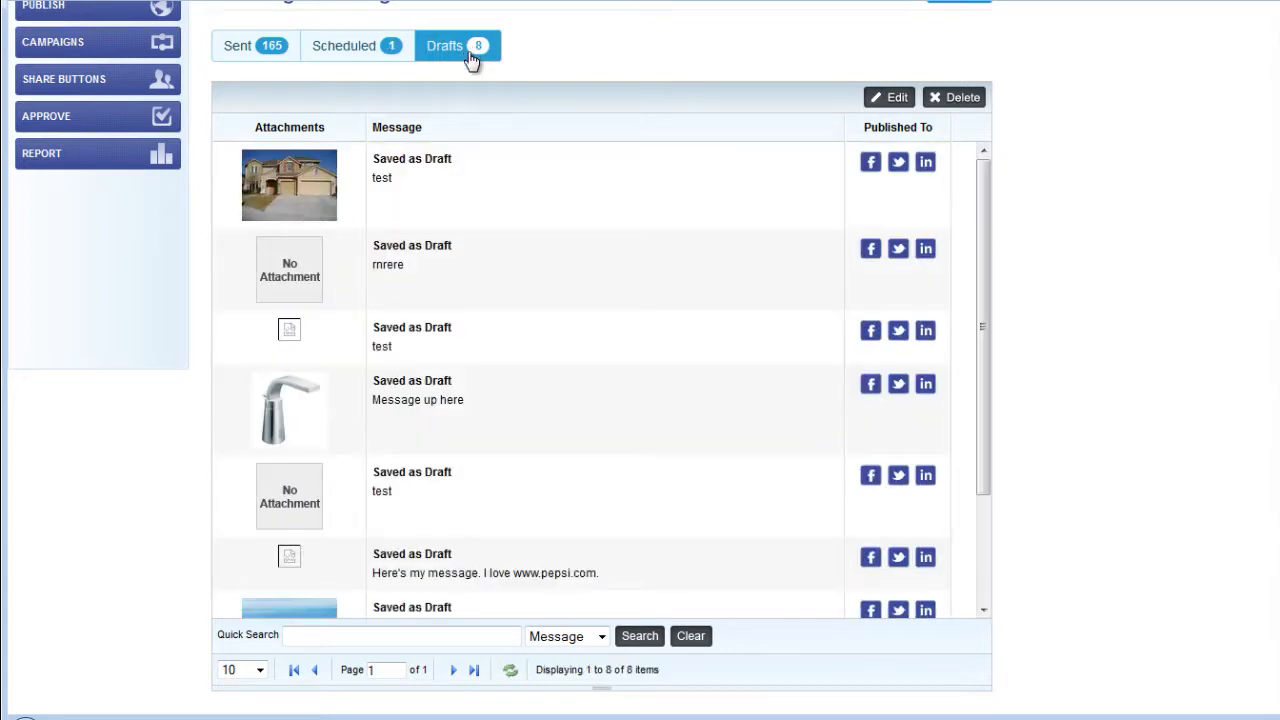
click(565, 207)
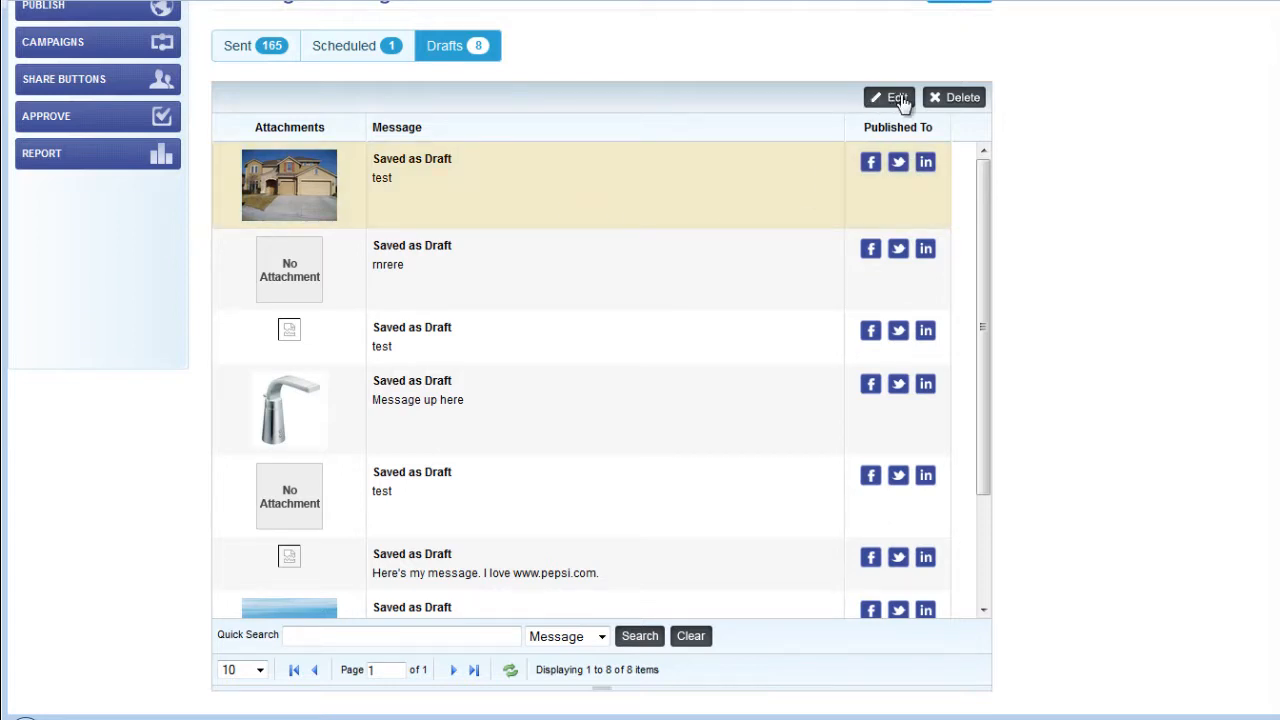
scroll(694, 249, up, 2)
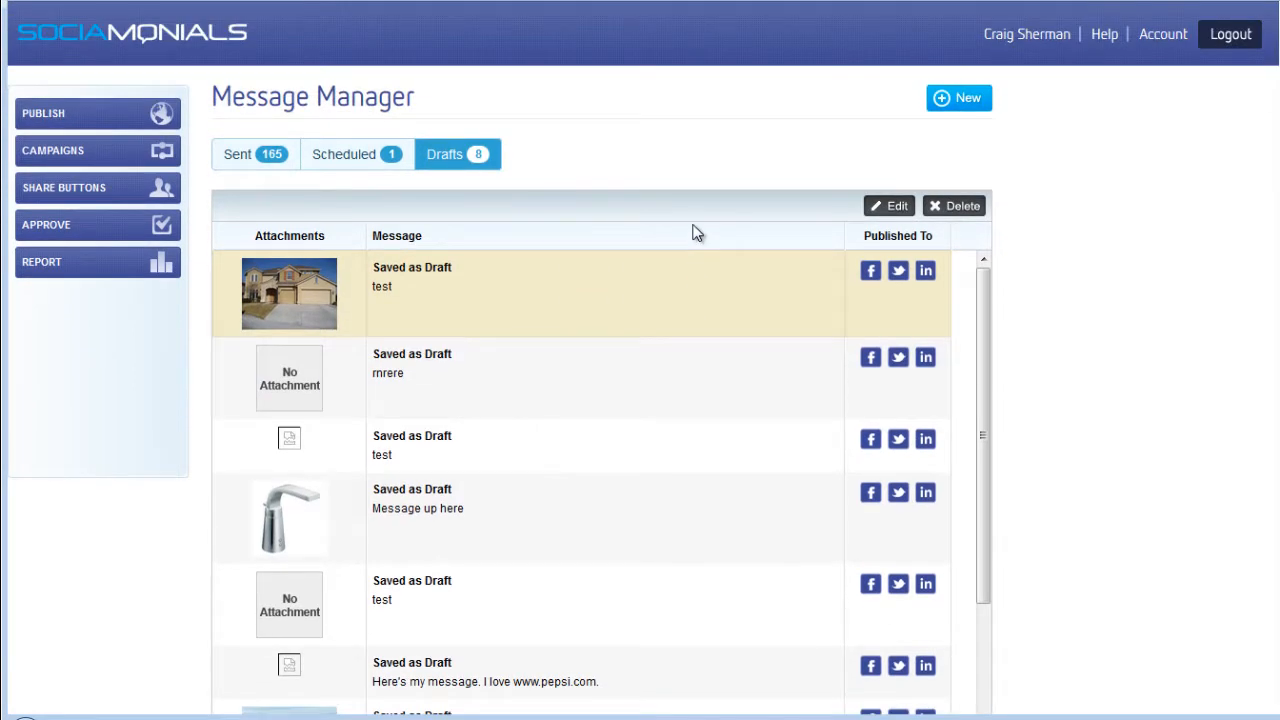
Step: Start a new social media post and look over its publishing and draft-saving options
click(966, 101)
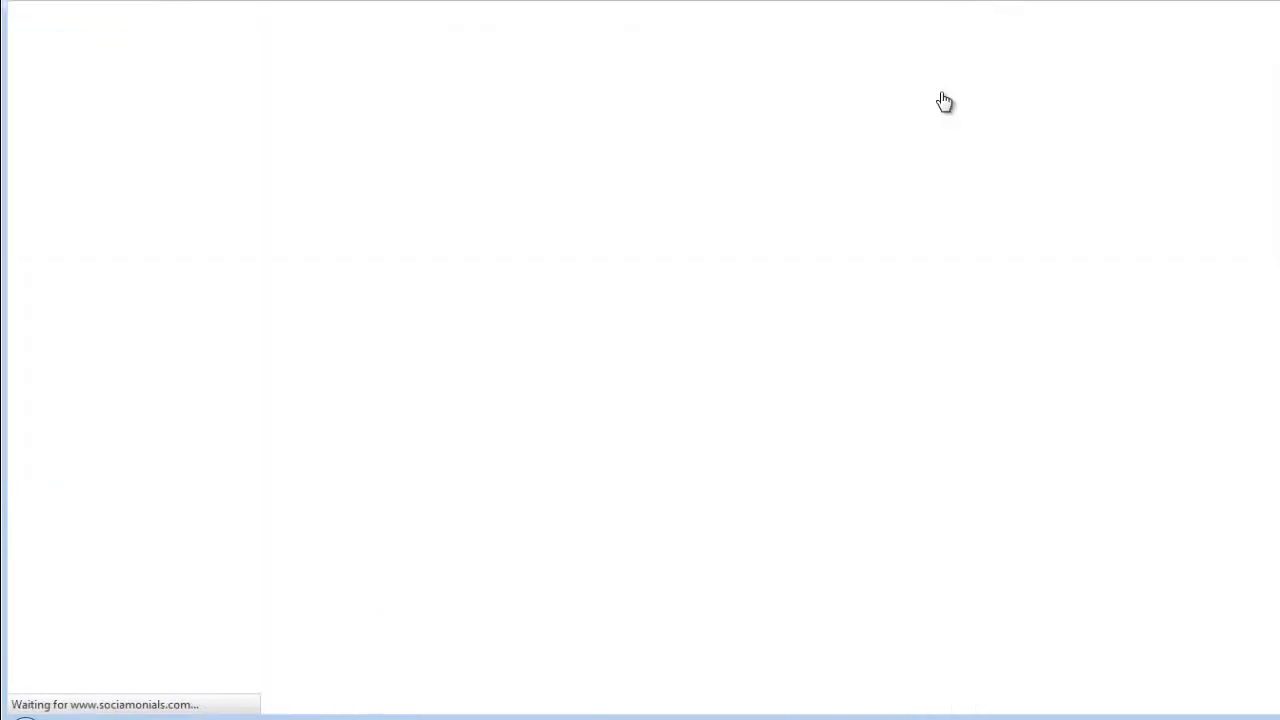
scroll(271, 274, down, 2)
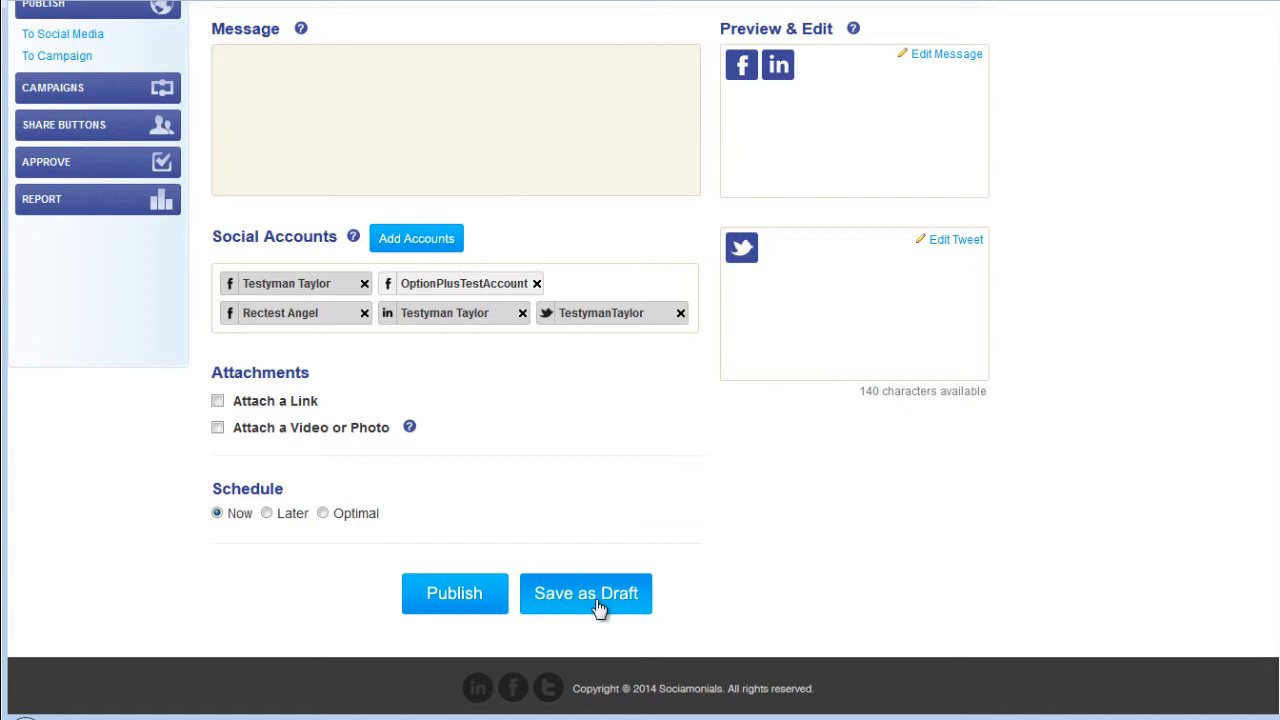
scroll(595, 560, up, 2)
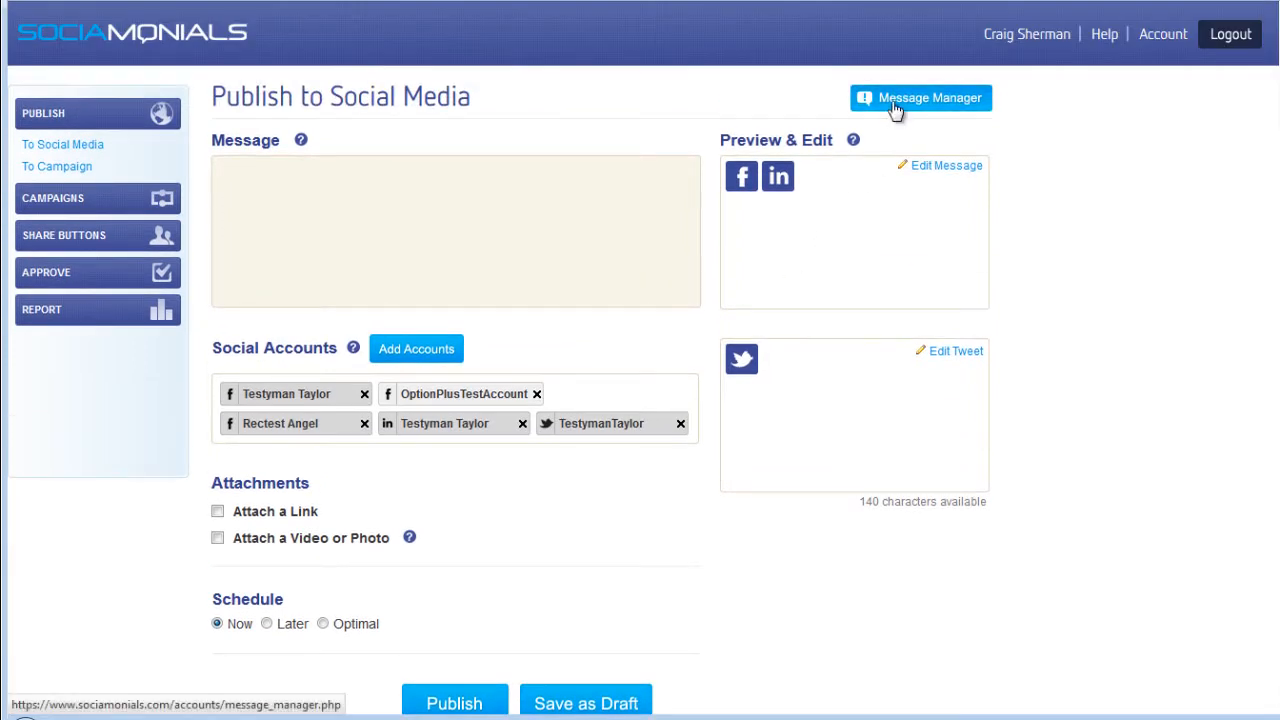
Step: Return to the Message Manager's drafts and open the first saved draft, "test", for editing
click(893, 106)
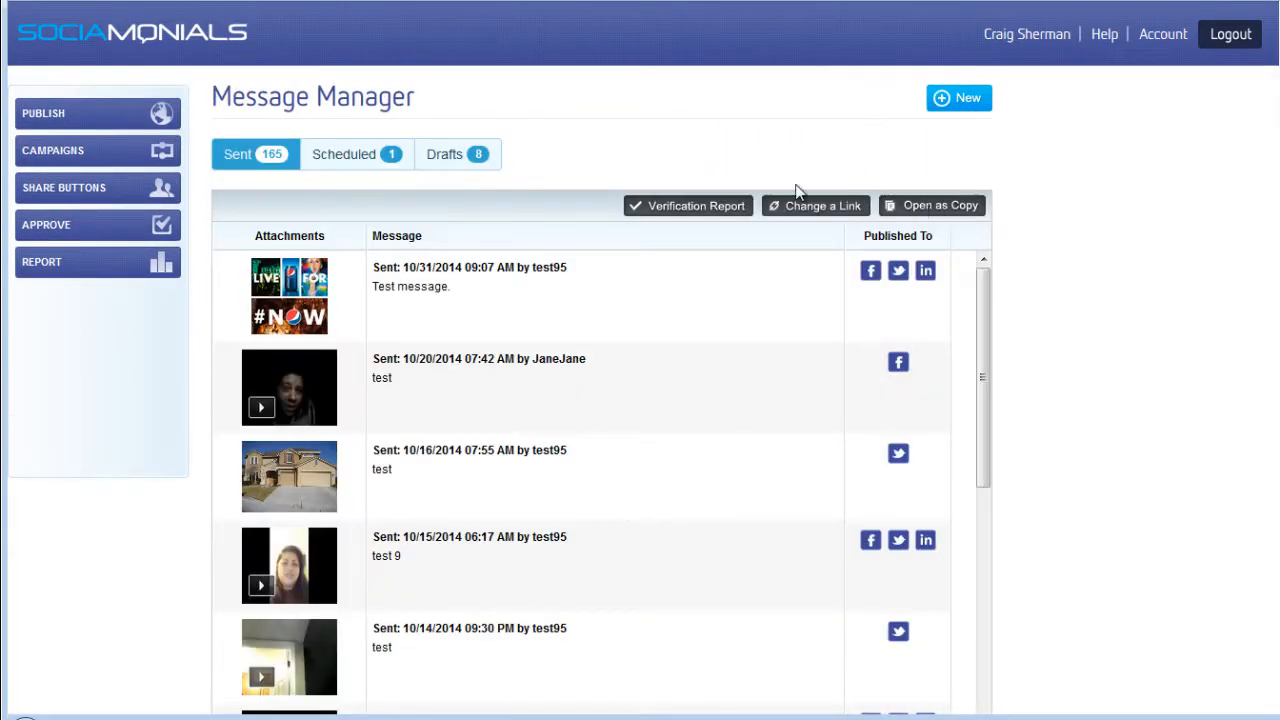
click(425, 157)
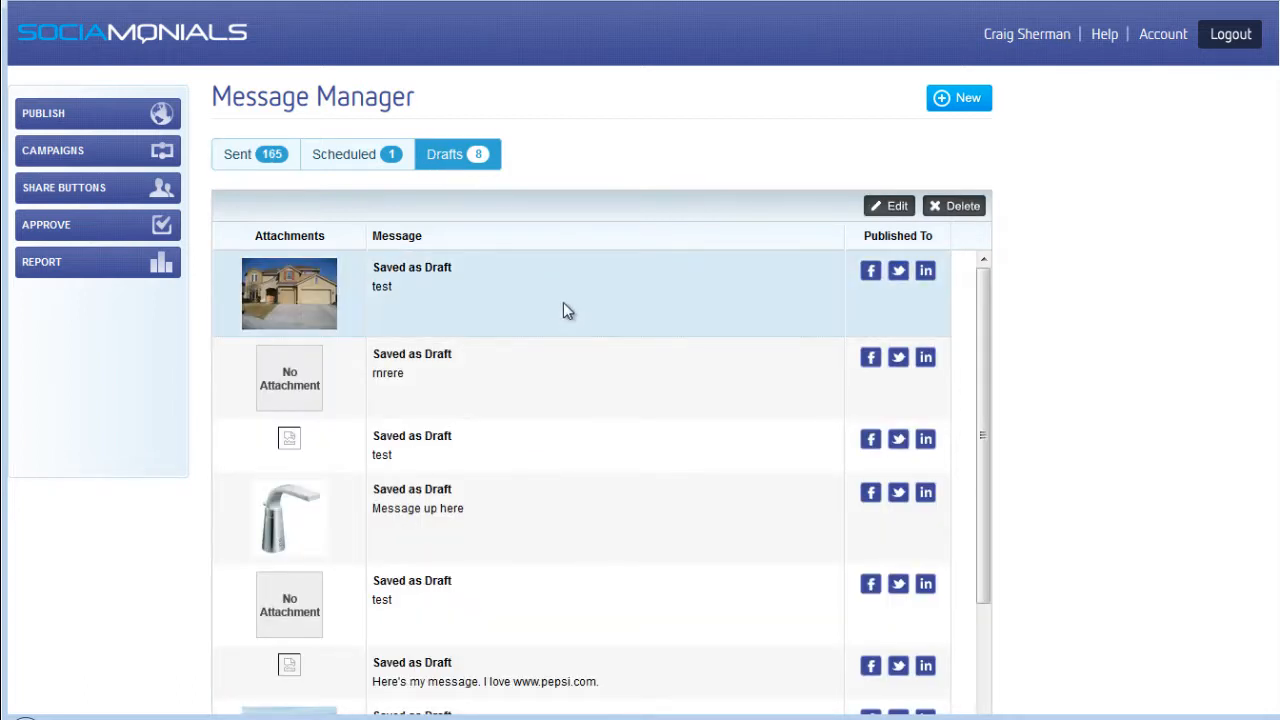
click(596, 315)
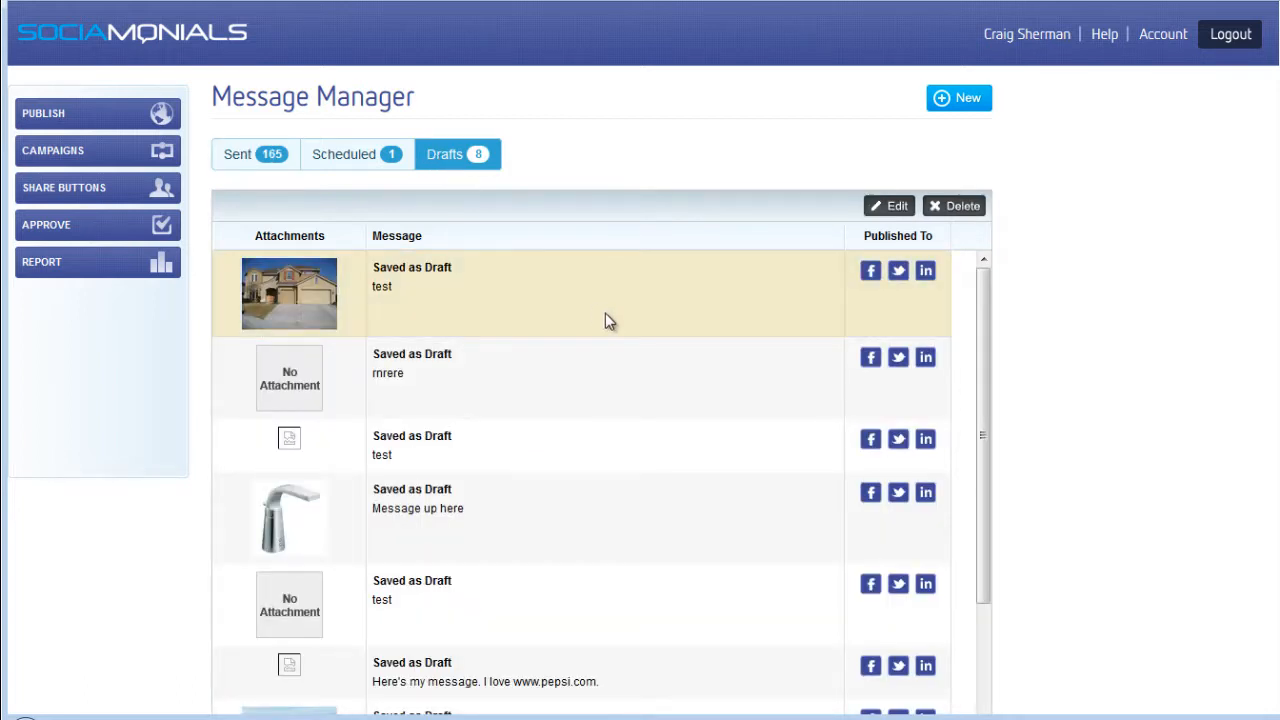
click(893, 208)
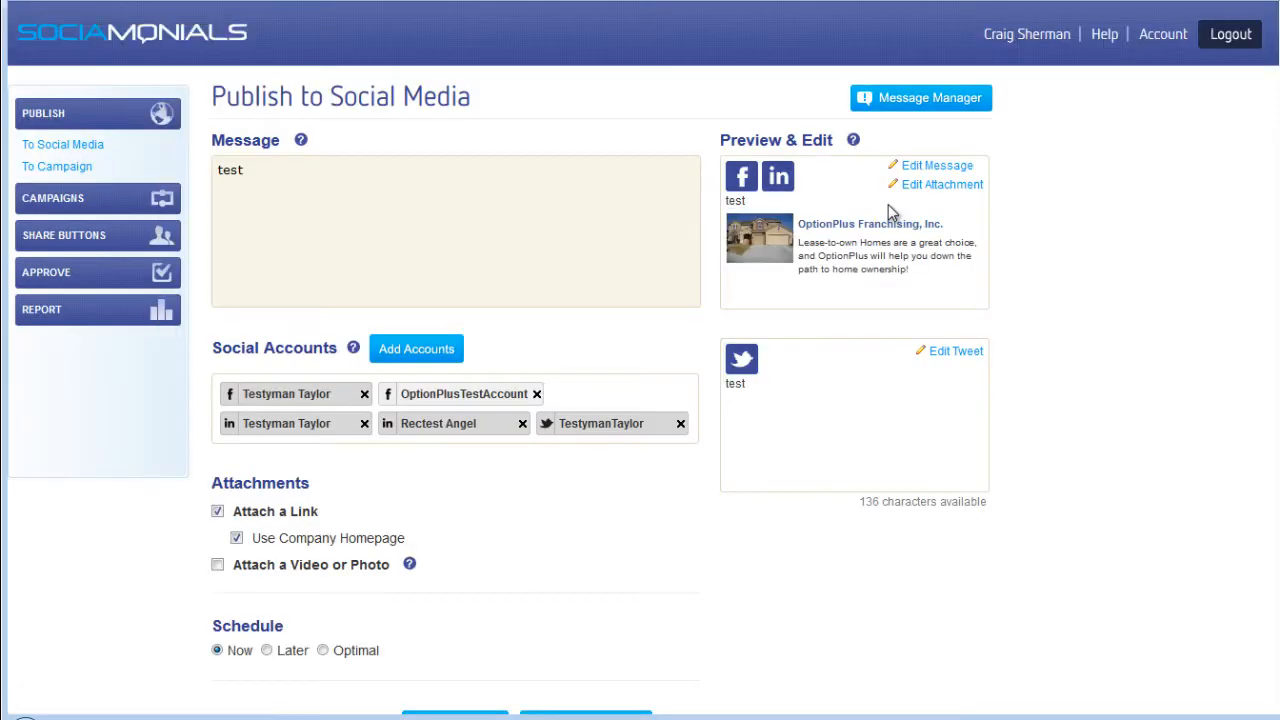
scroll(510, 192, down, 2)
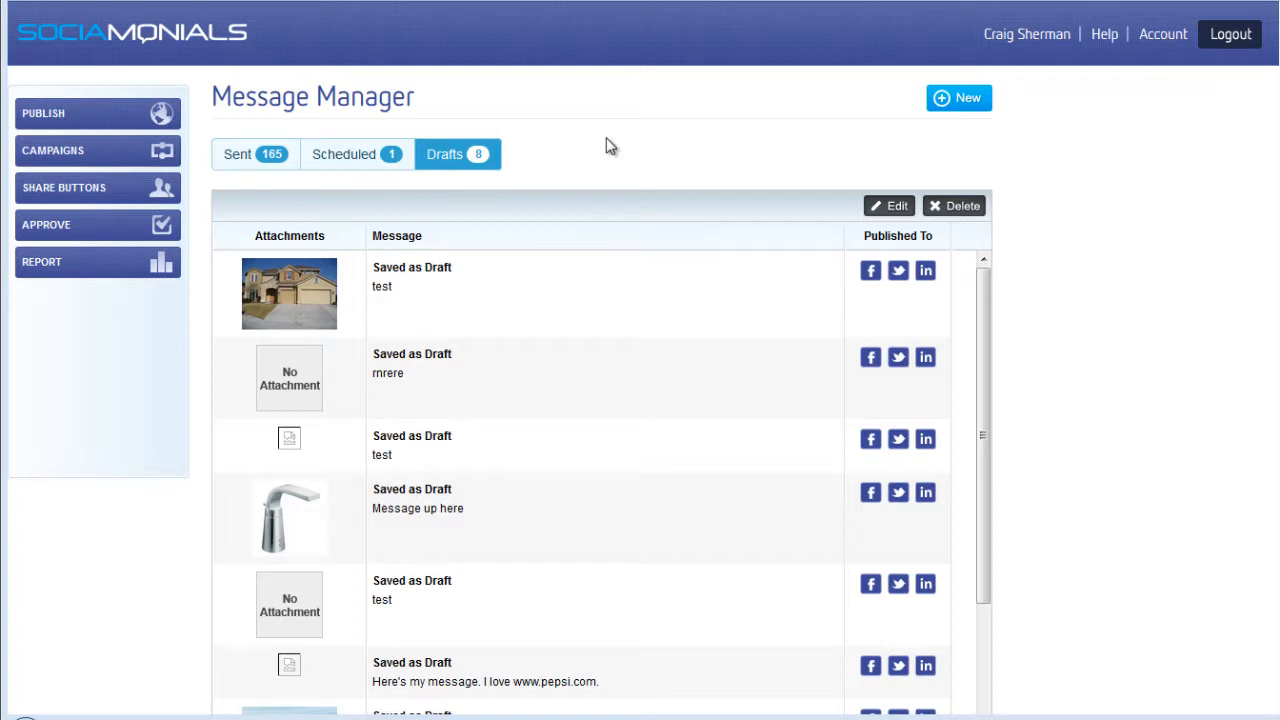
Step: Open the Published Messages report, examine all its metric columns, and switch it to the chart view
click(76, 272)
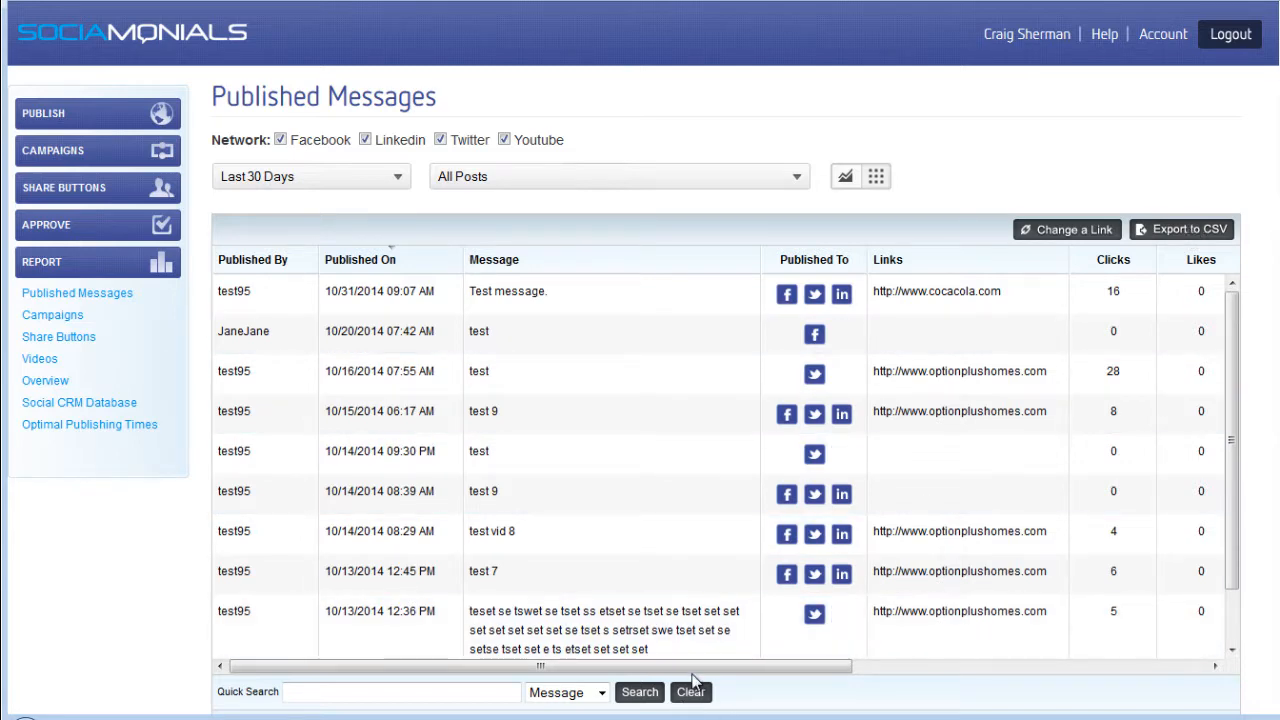
drag(732, 666, 1064, 668)
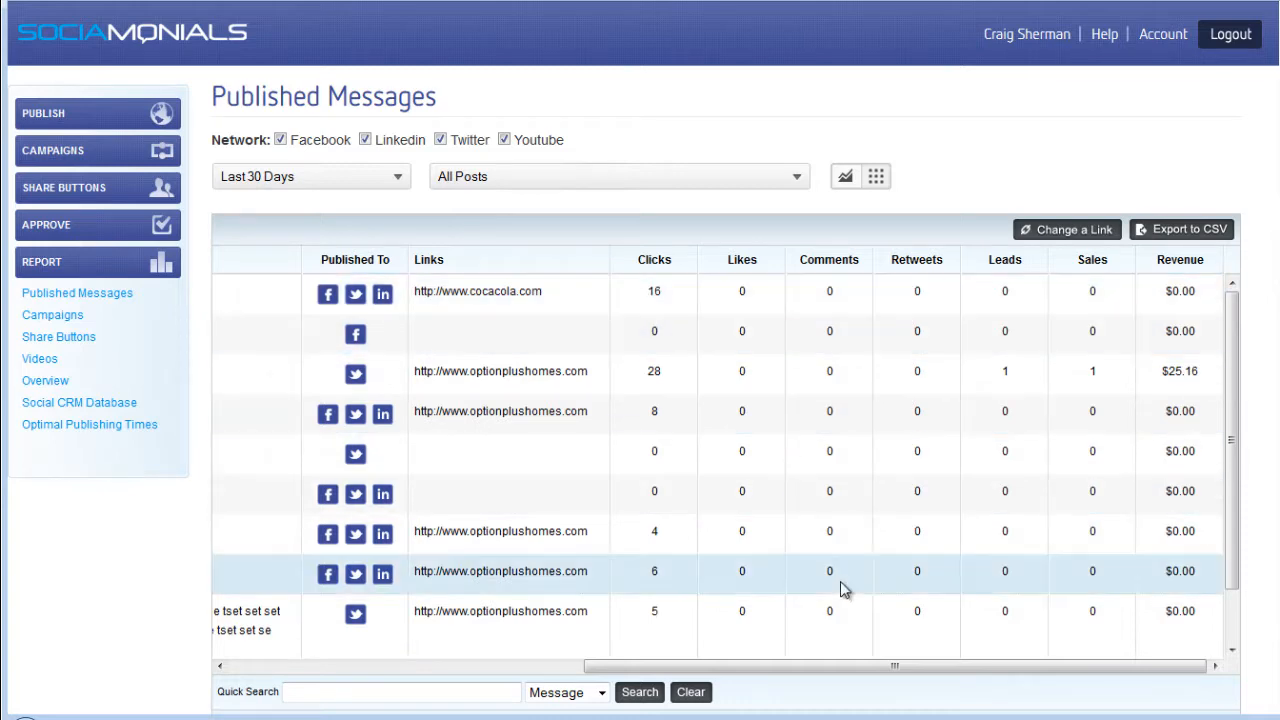
drag(849, 667, 440, 667)
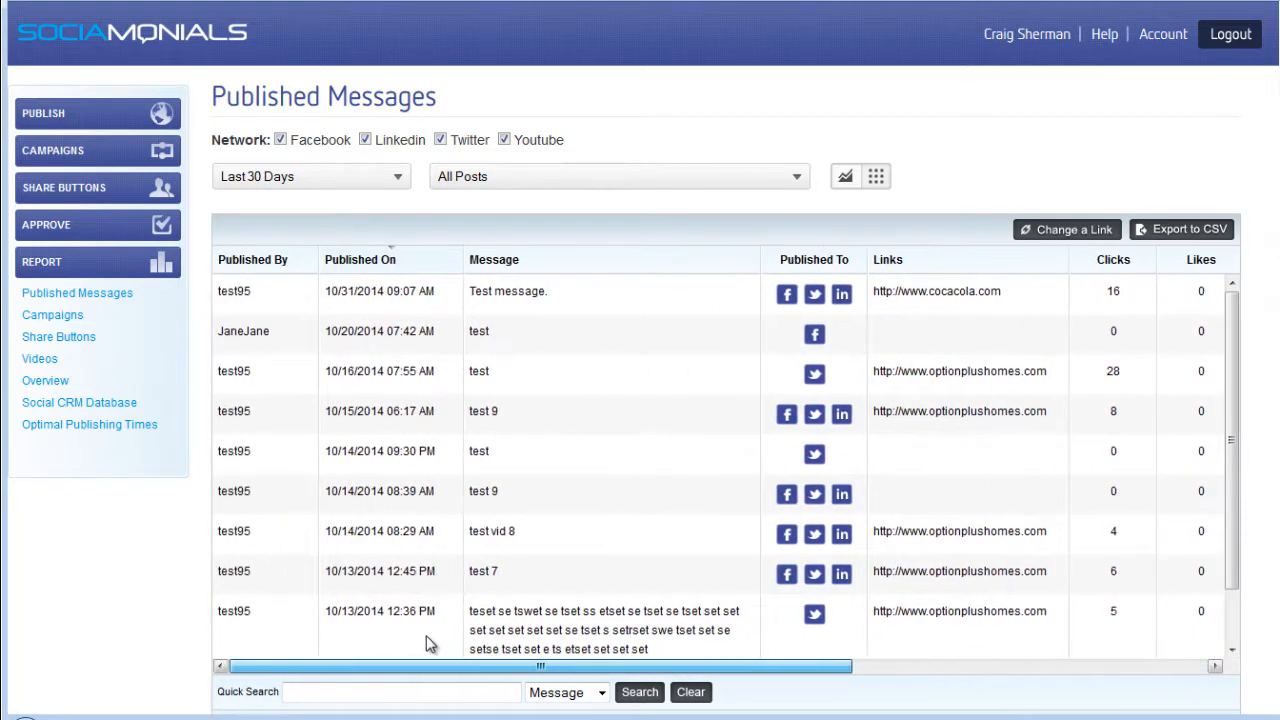
click(846, 177)
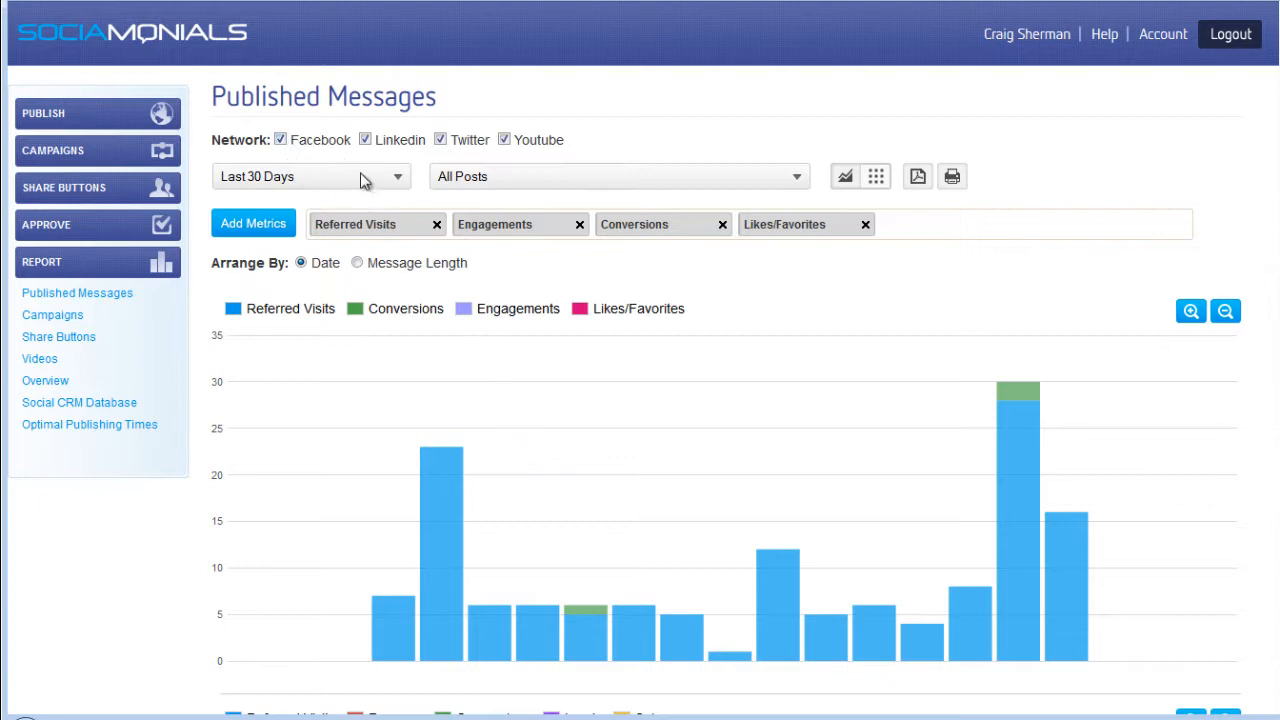
Step: Set the date range of the published messages chart to All Dates, keeping all four networks included
click(281, 141)
click(281, 140)
click(334, 178)
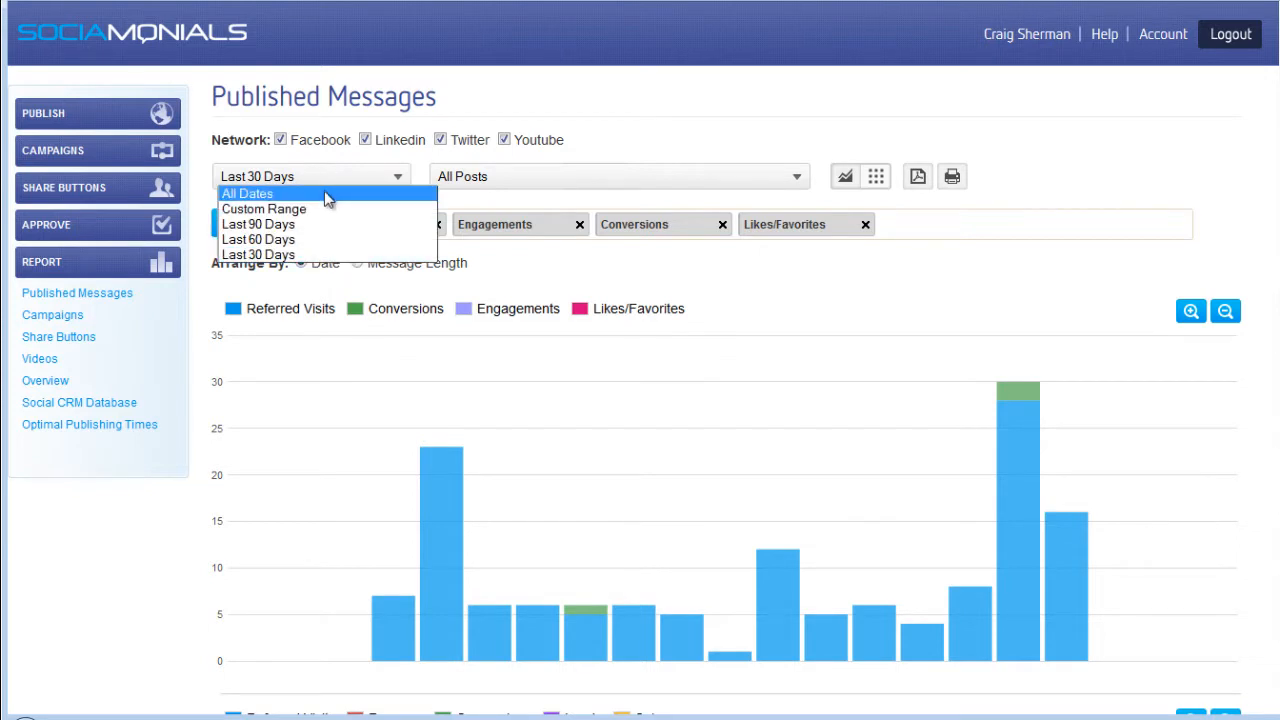
click(324, 197)
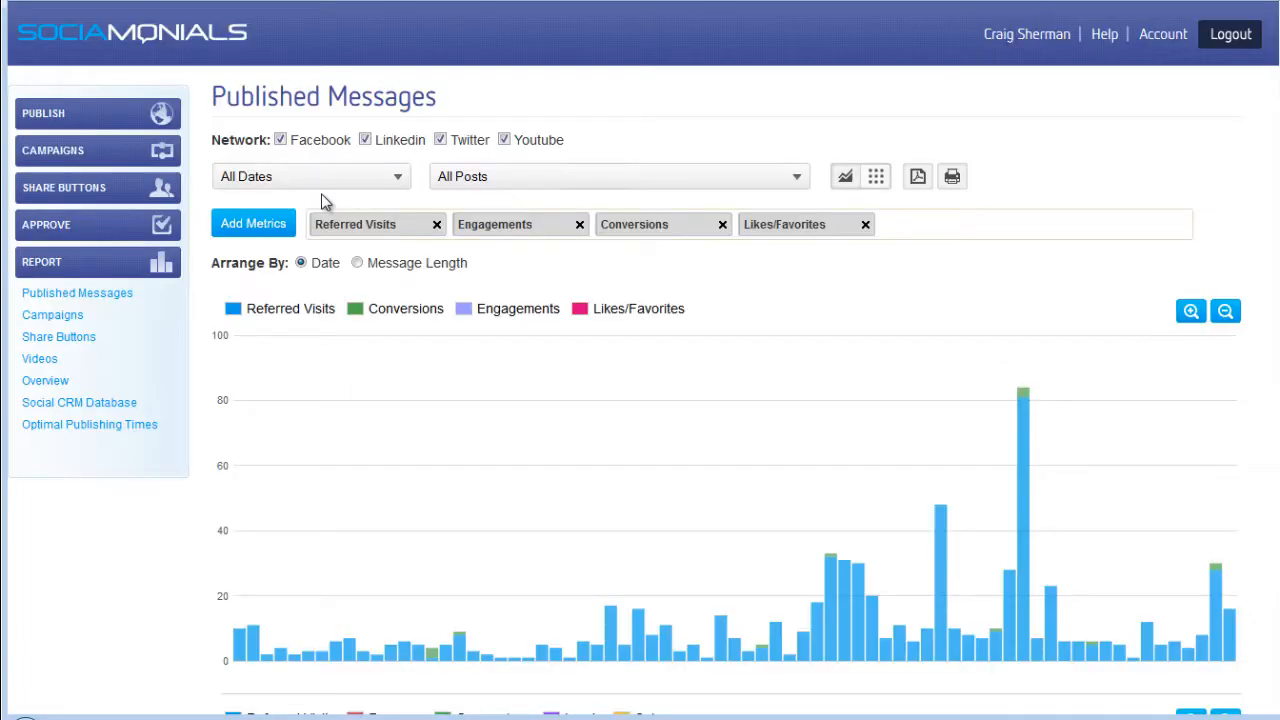
Step: Look through the individual posts available as a filter and inspect the message details of one chart bar
click(556, 184)
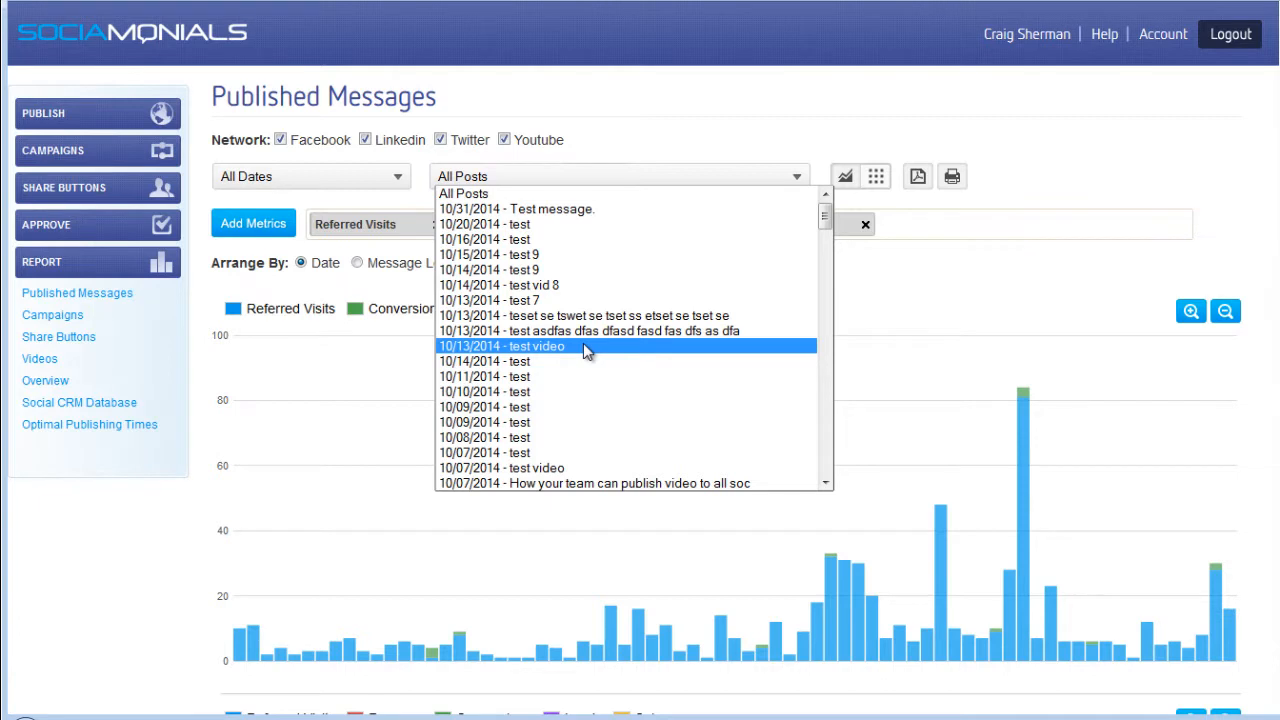
click(588, 176)
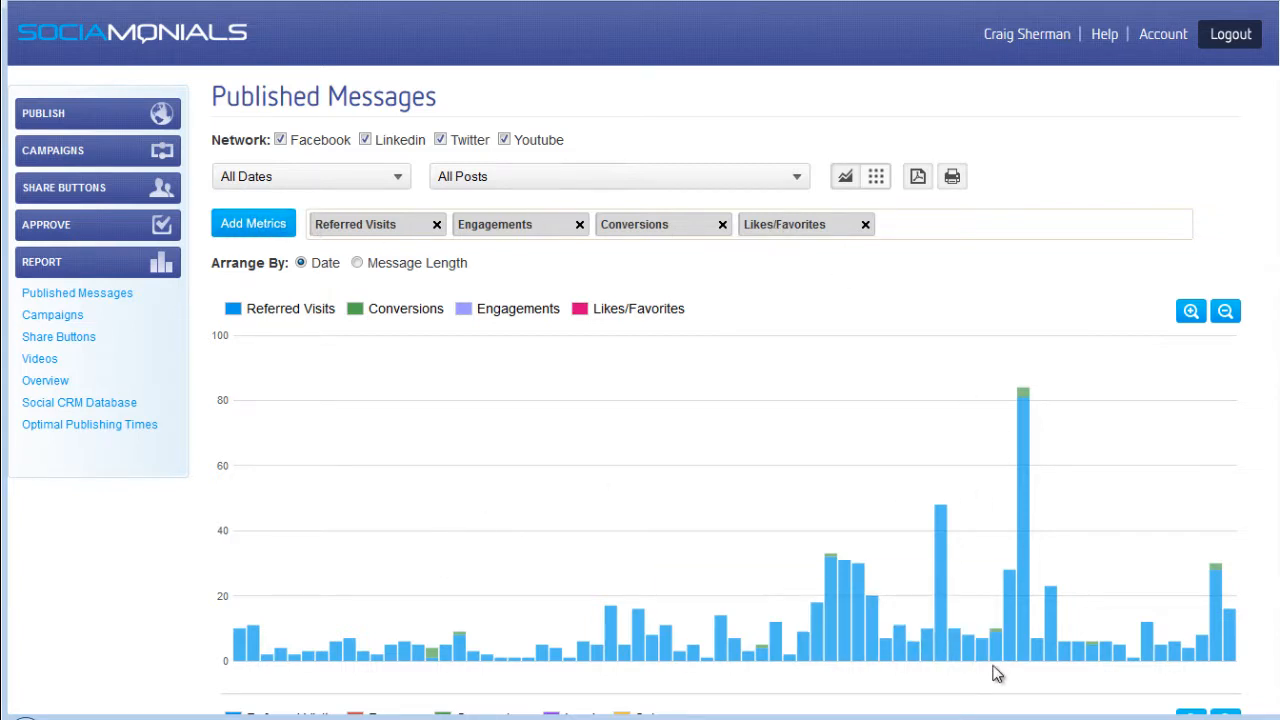
mouse_move(1008, 652)
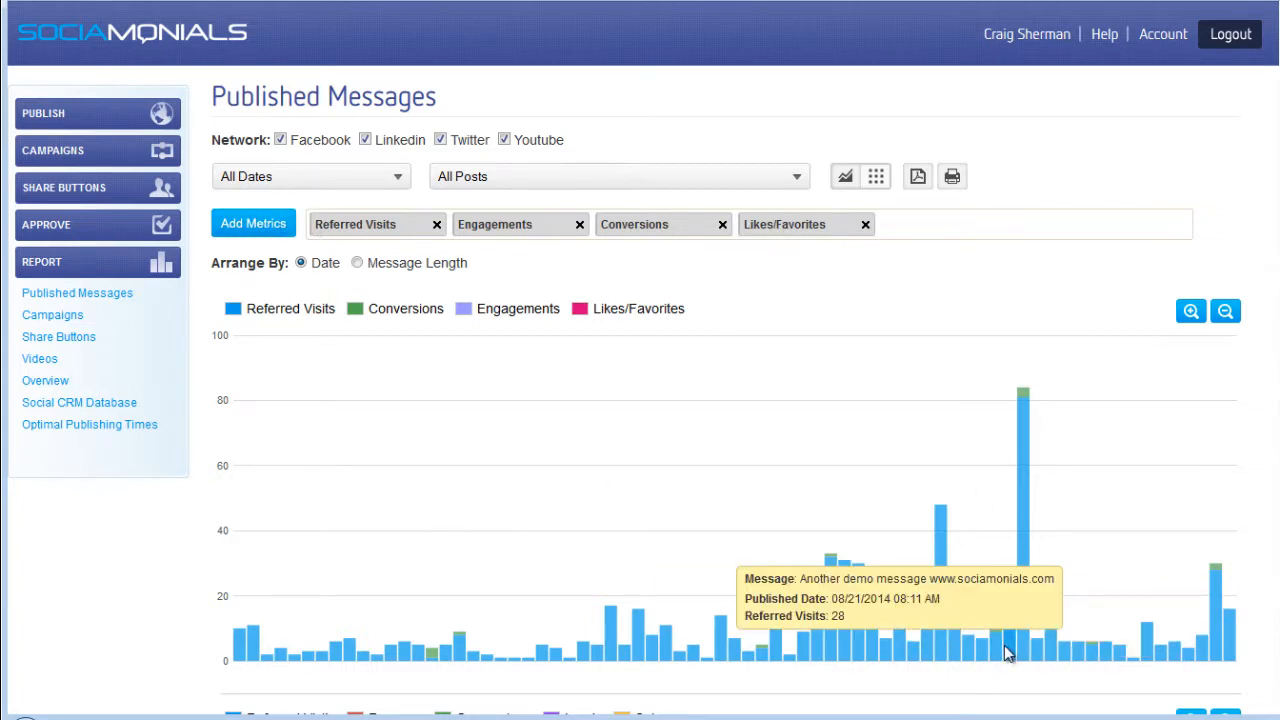
Step: Add the Leads, Revenue and Shares/Retweets metrics to the published messages chart
click(249, 230)
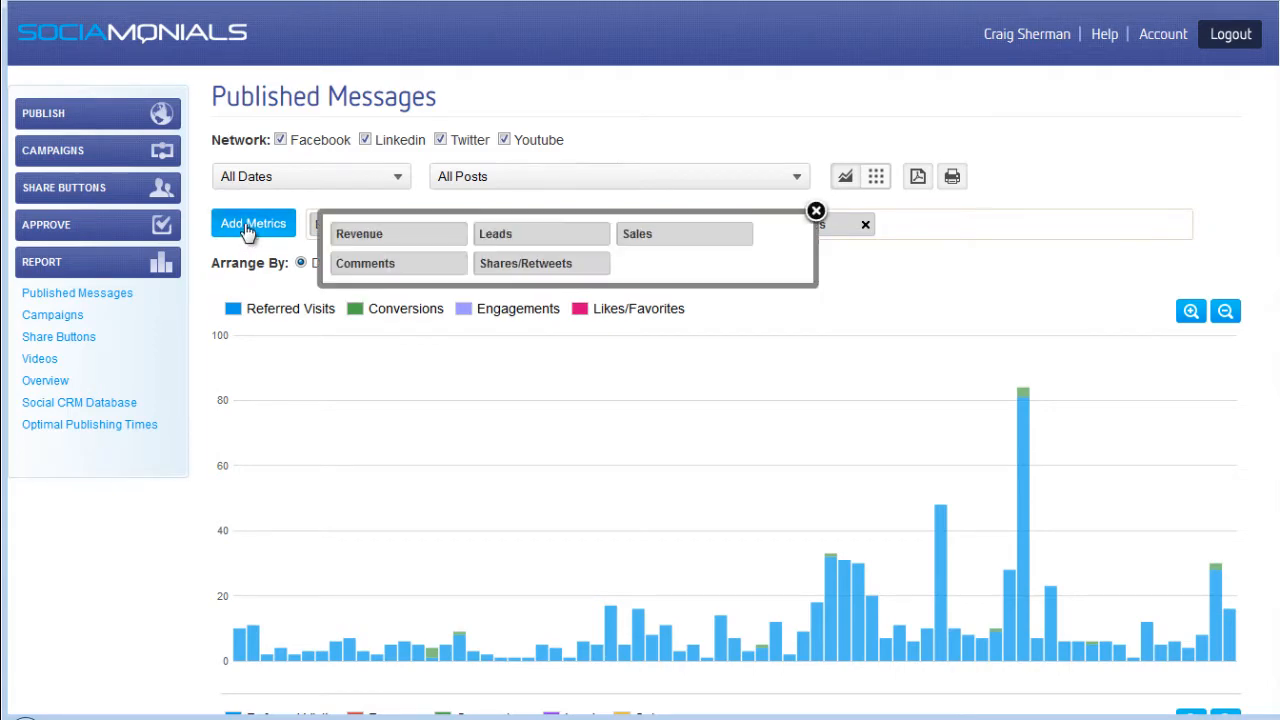
click(523, 238)
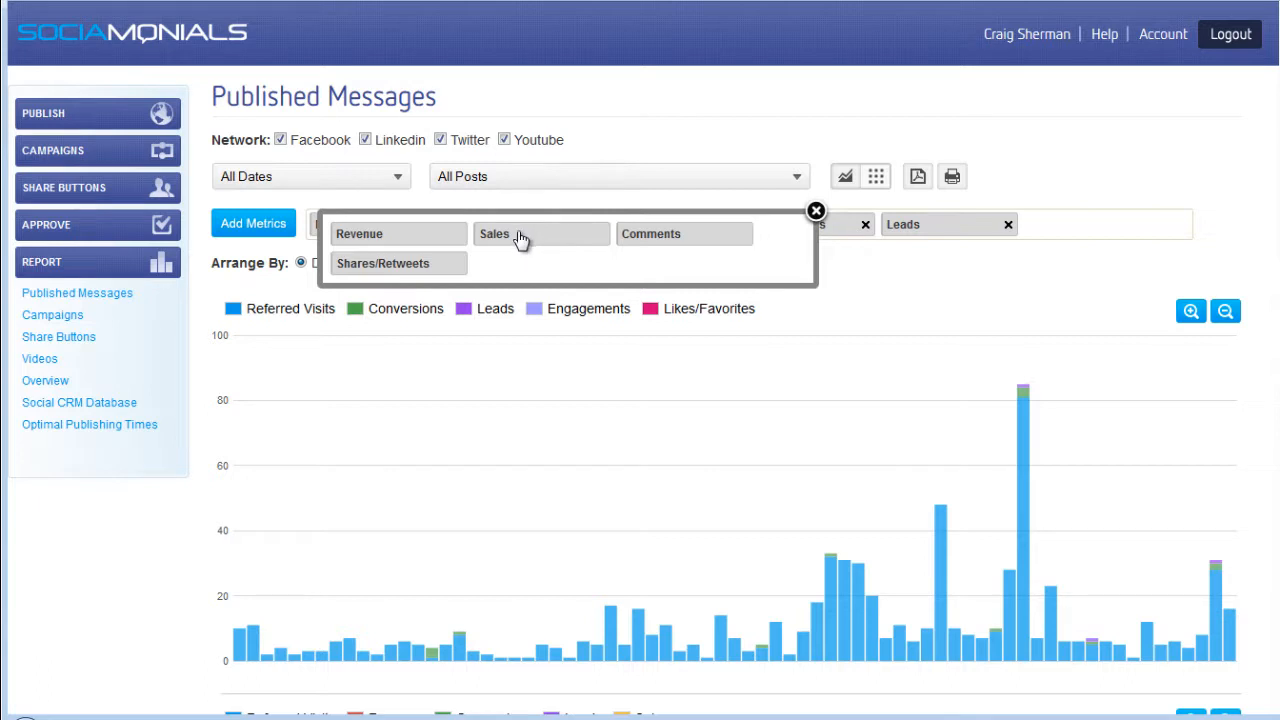
click(432, 241)
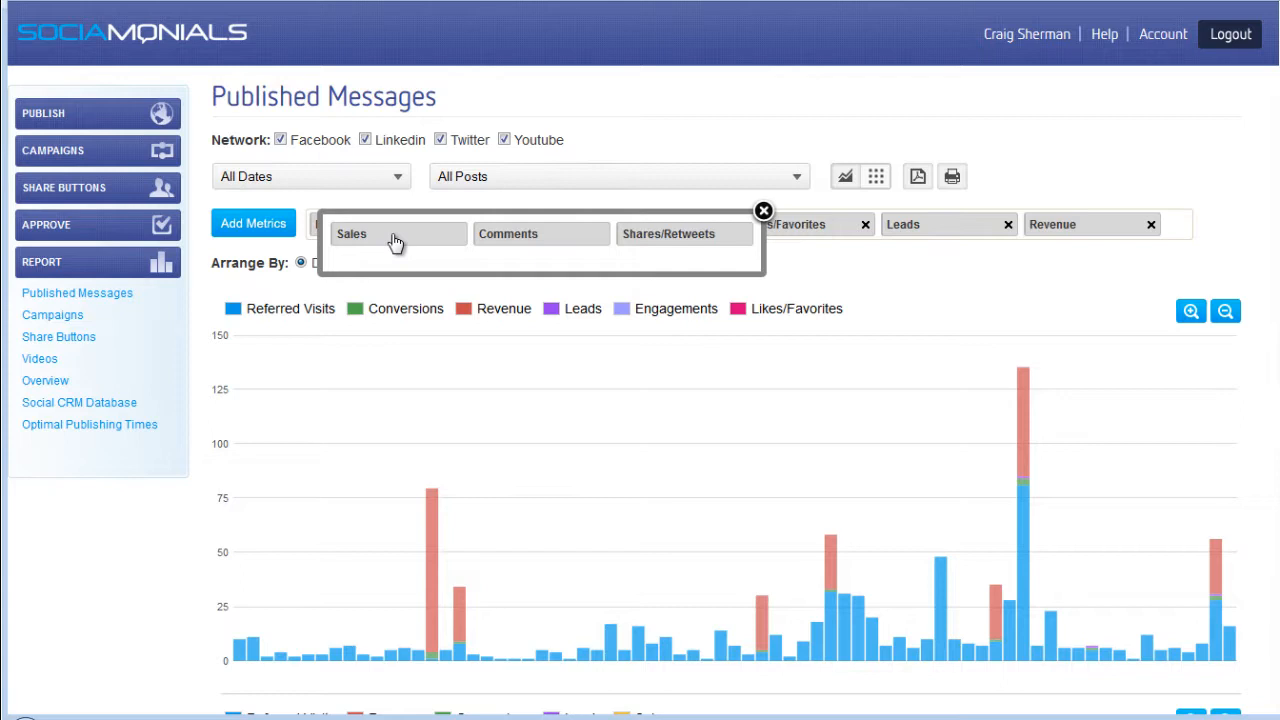
click(674, 240)
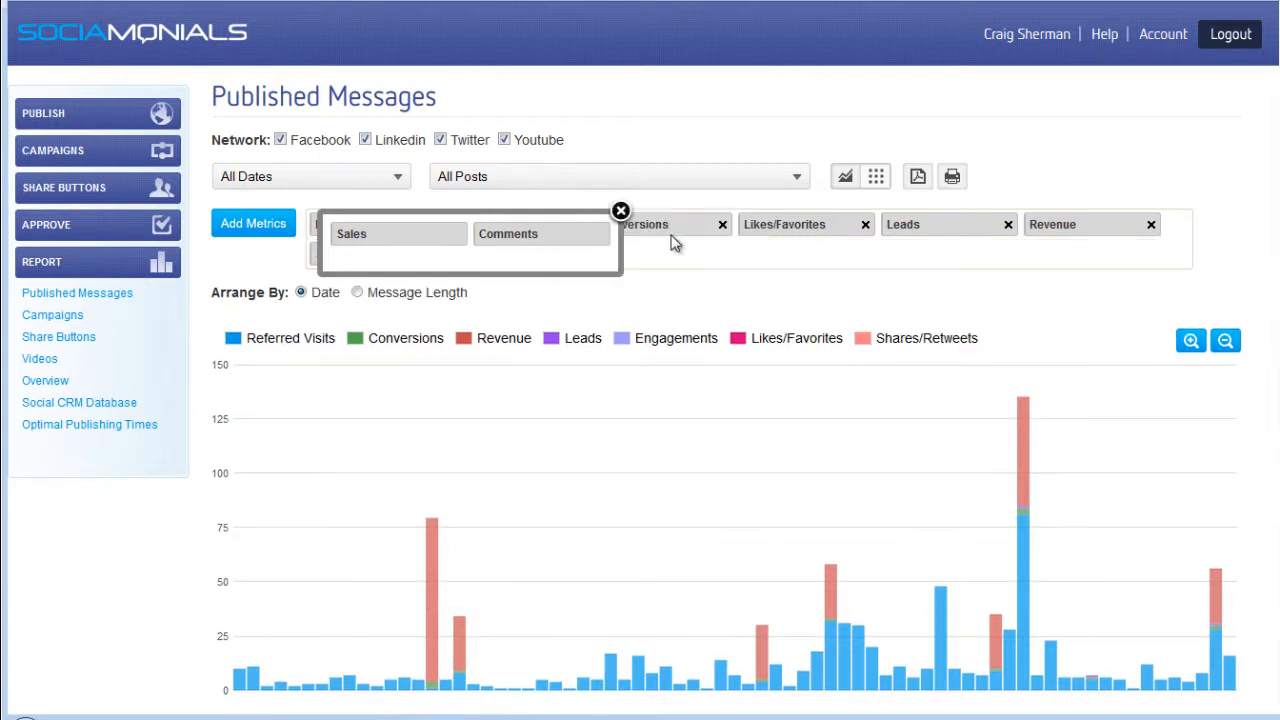
click(620, 212)
Step: Inspect the tallest bar's metric details and compare the chart arranged by message length with the arrangement by date
scroll(678, 470, down, 1)
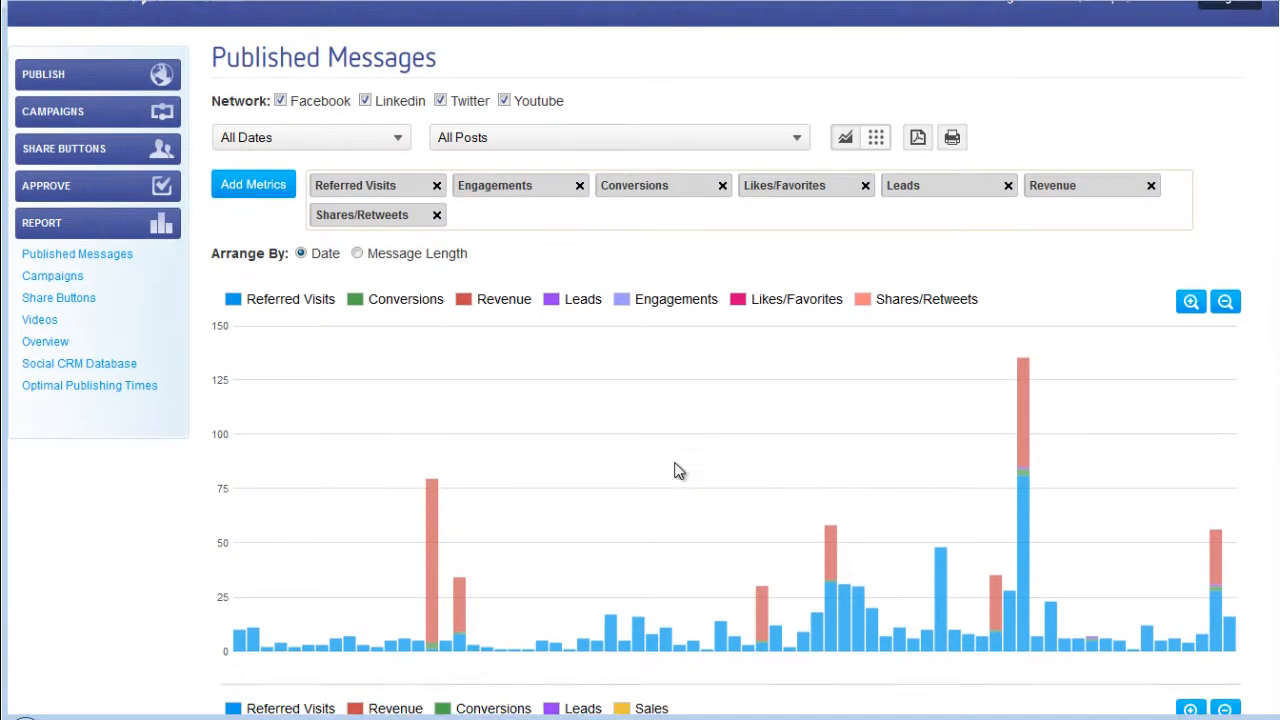
scroll(678, 470, down, 2)
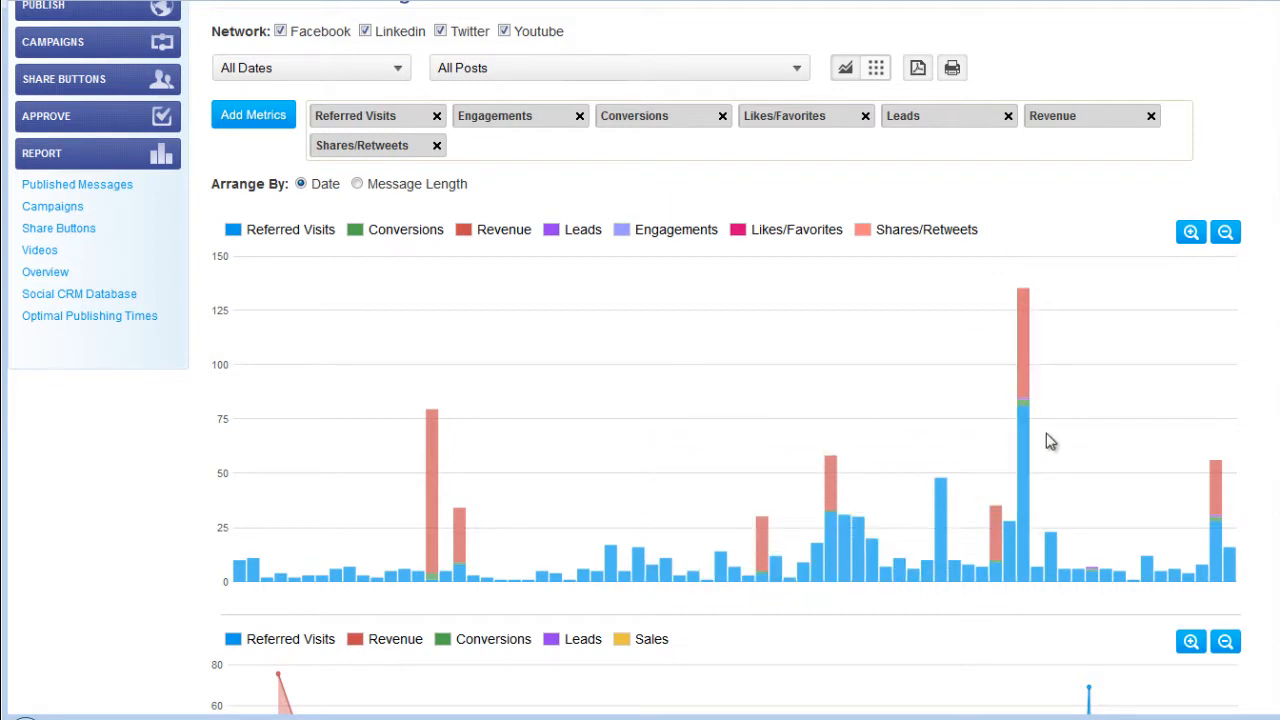
mouse_move(1025, 441)
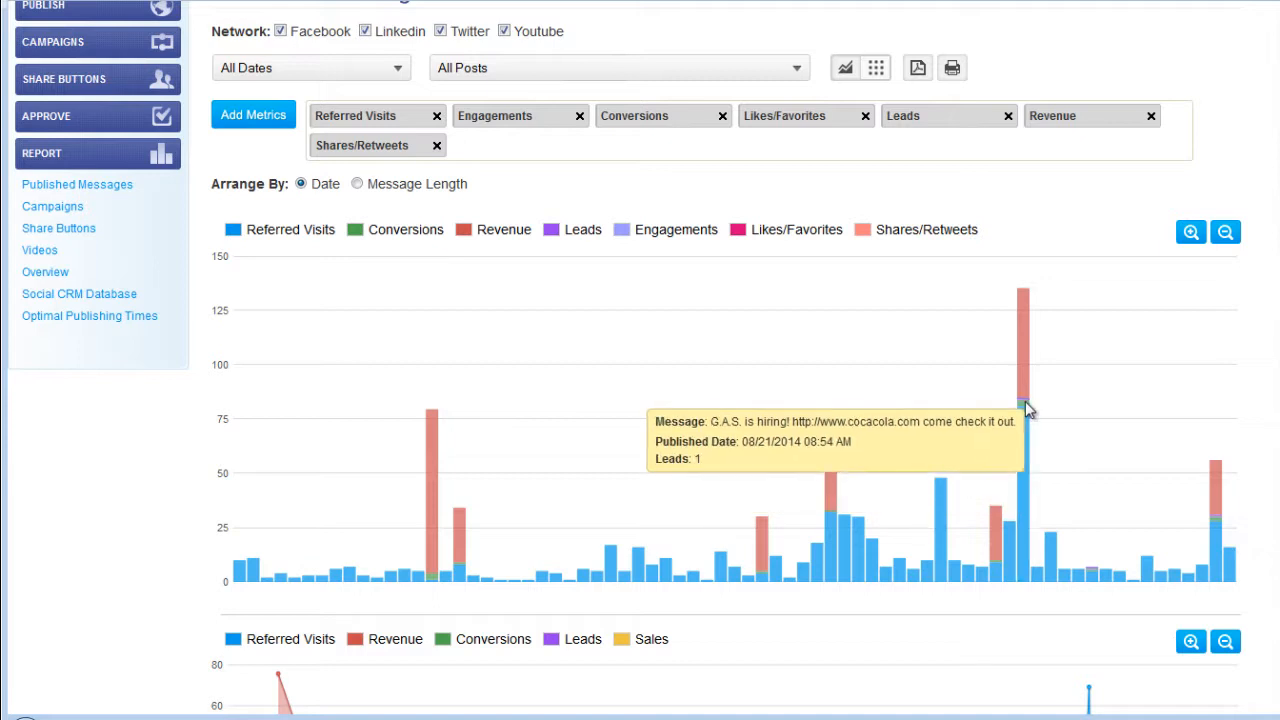
mouse_move(1052, 548)
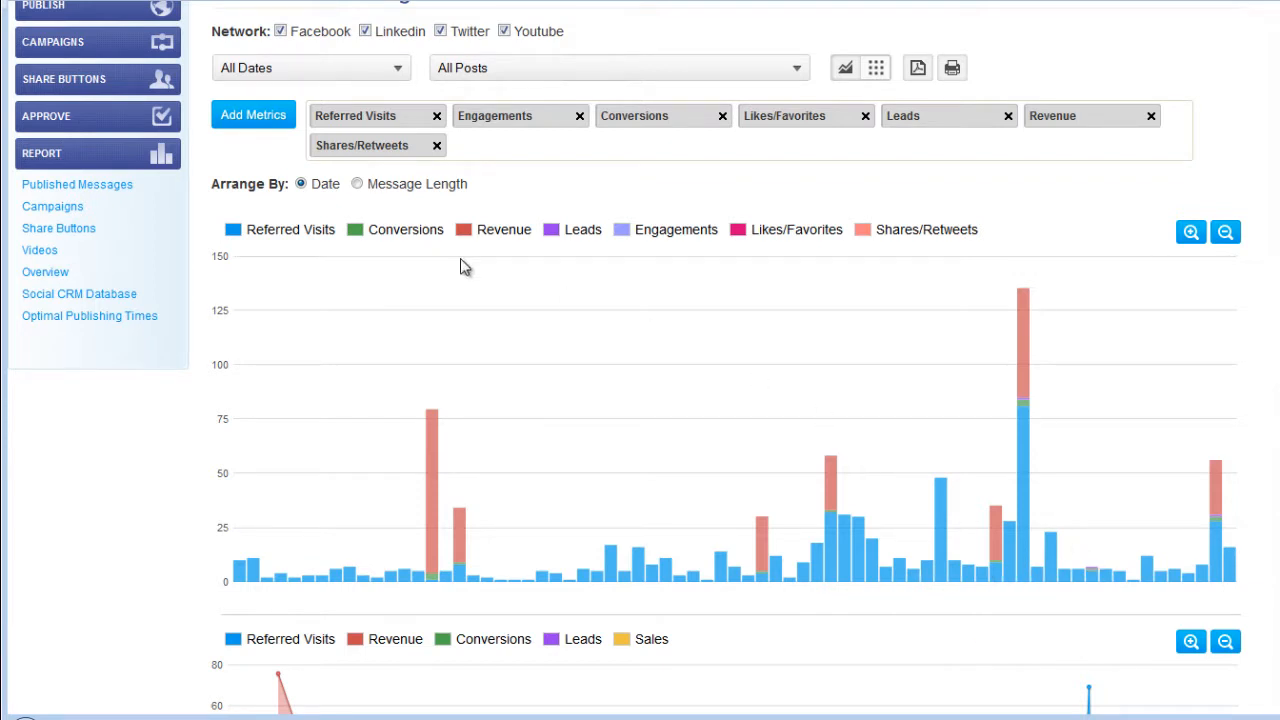
click(359, 185)
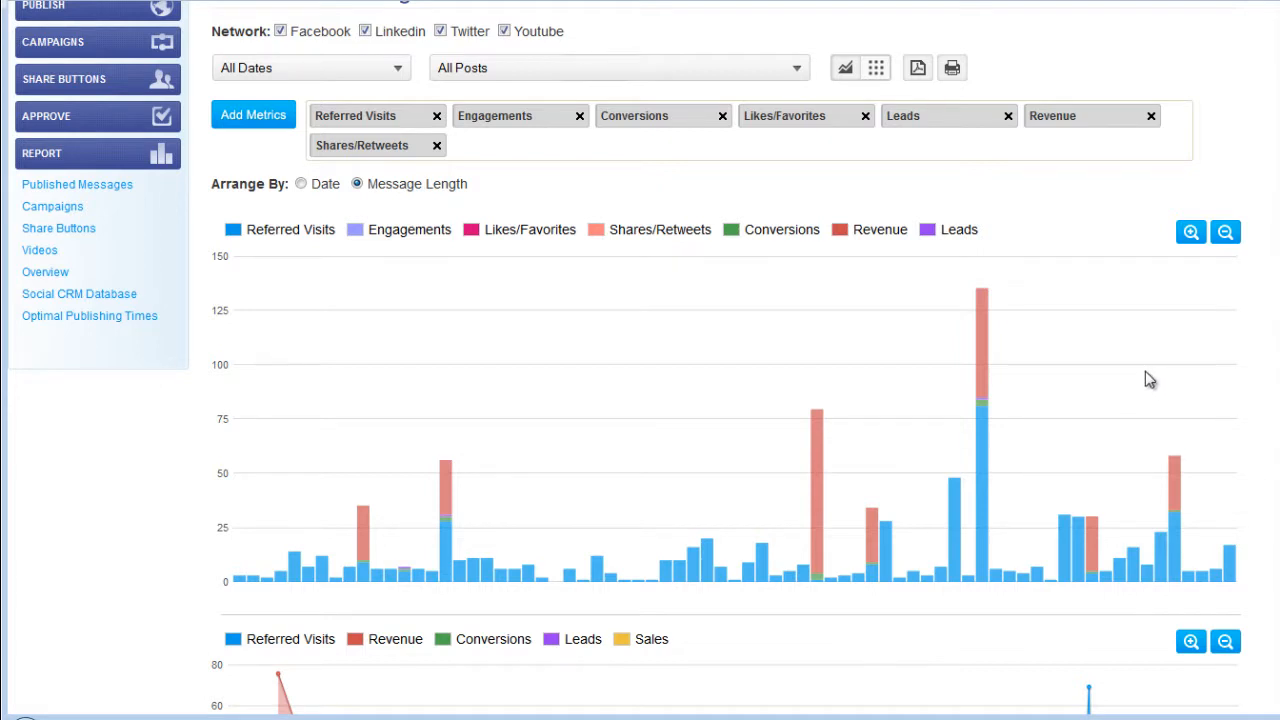
click(301, 185)
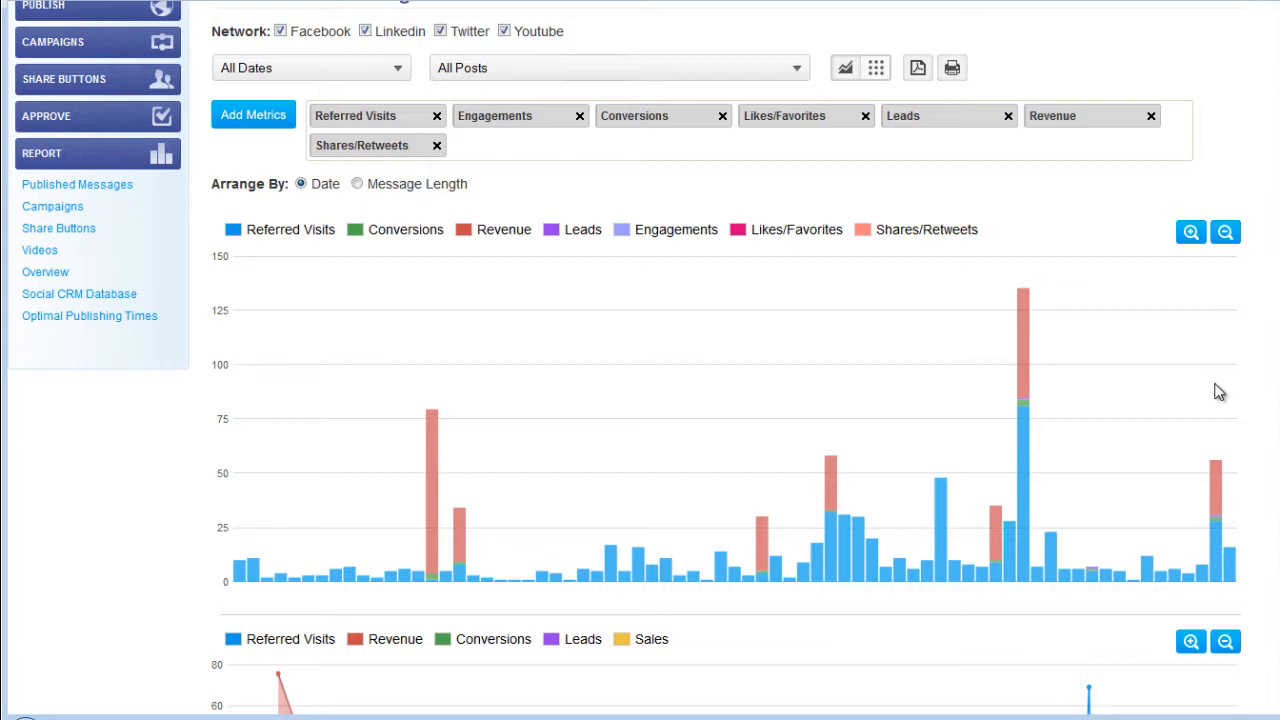
Step: Zoom in on the range around the tallest bar to examine its messages, and restore the full bar chart
drag(1018, 497, 1090, 595)
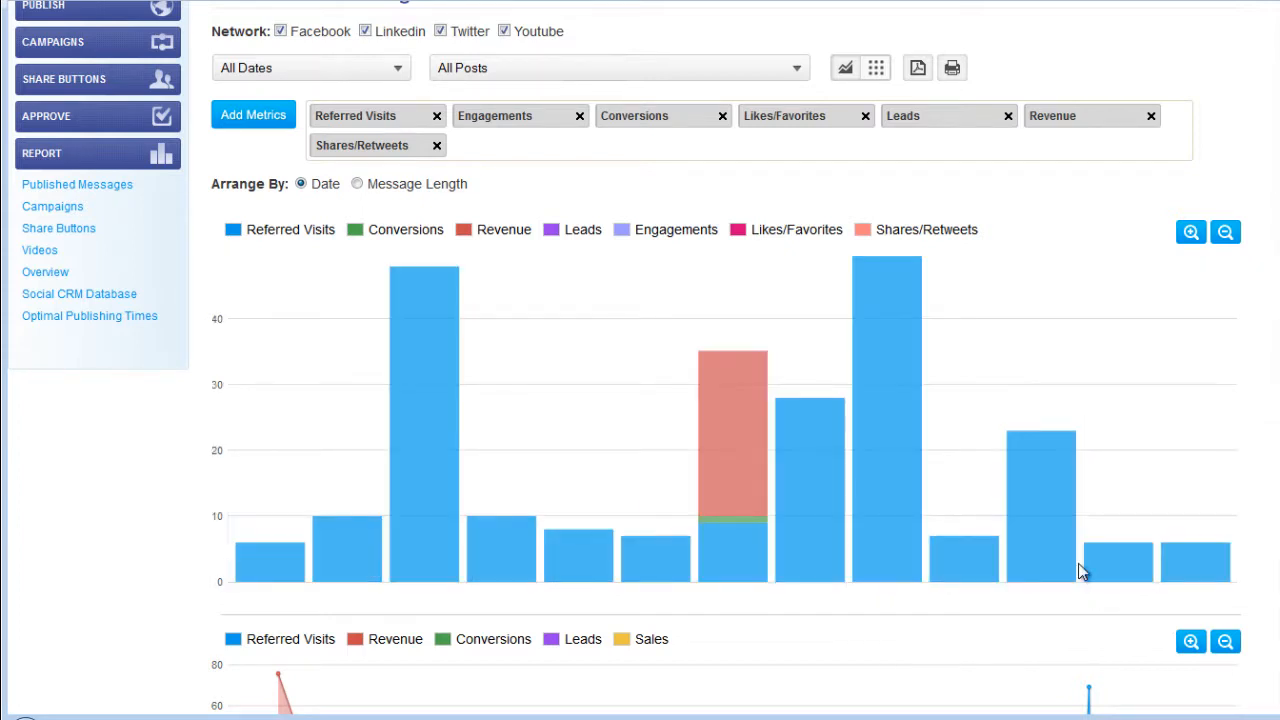
mouse_move(419, 519)
scroll(615, 322, down, 2)
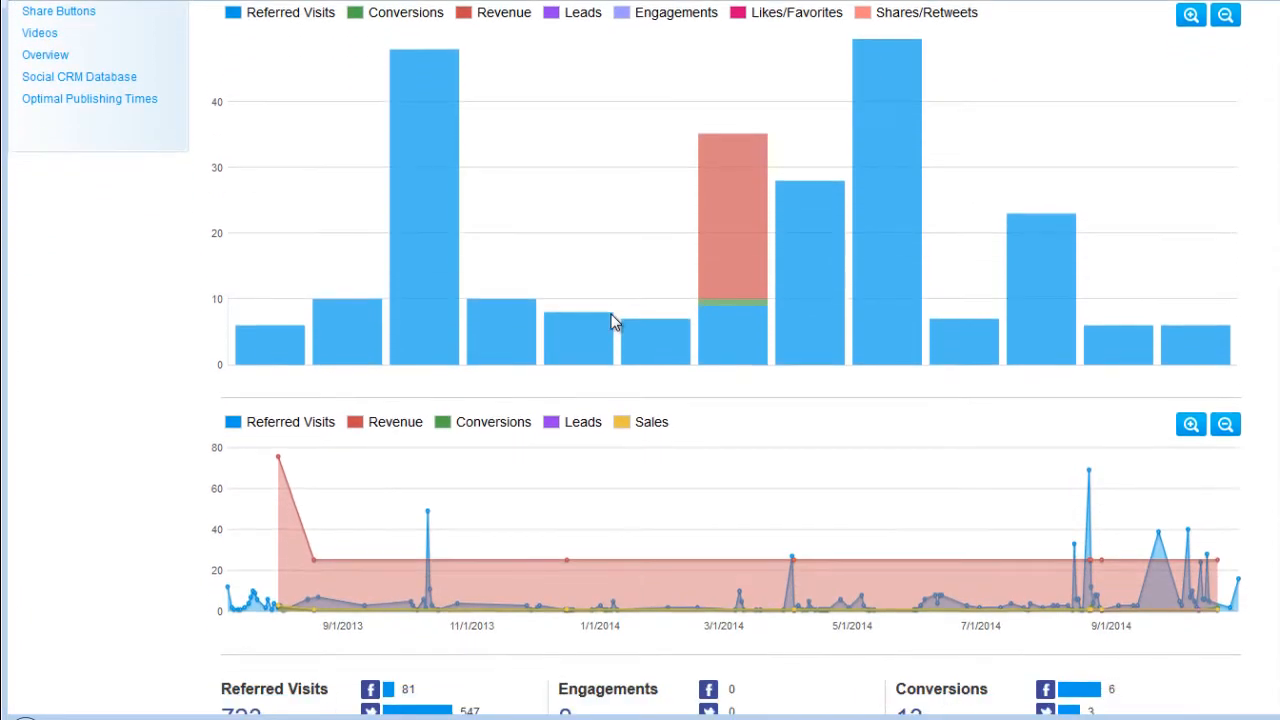
click(1227, 16)
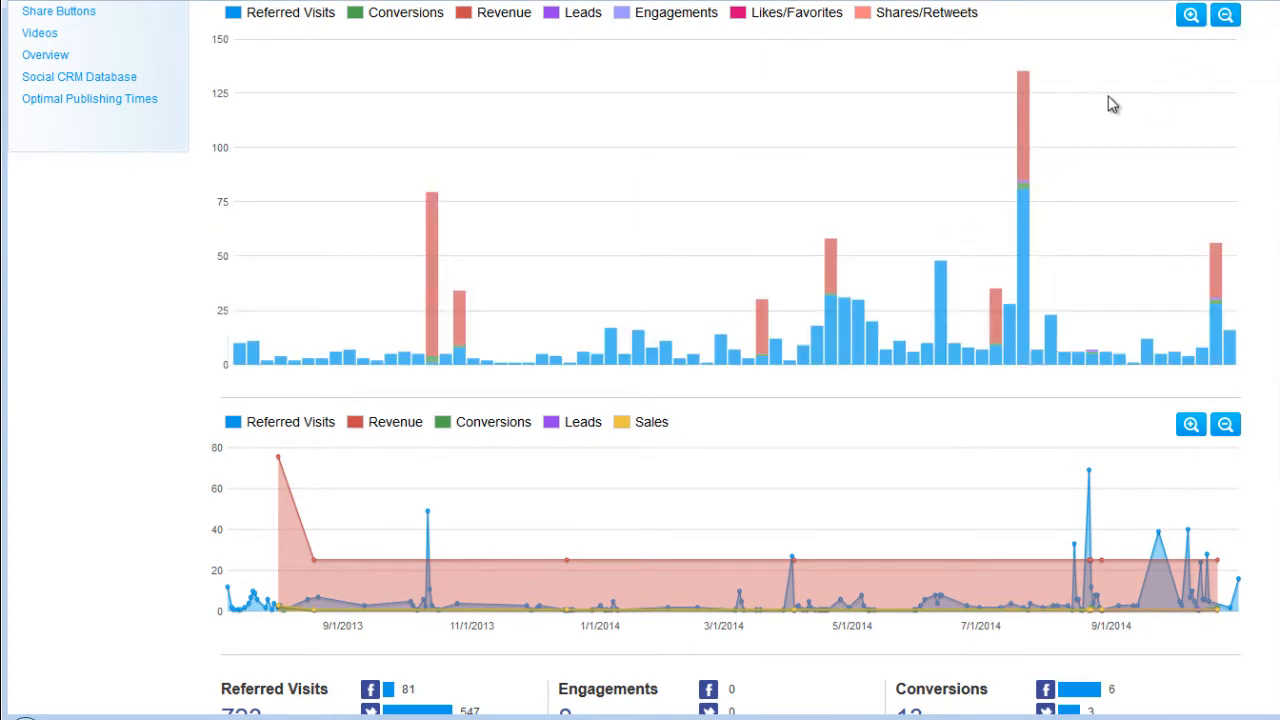
Step: Examine the timeline chart's data points and the per-network metric totals beneath the bar chart
scroll(1046, 120, down, 2)
scroll(1044, 120, down, 2)
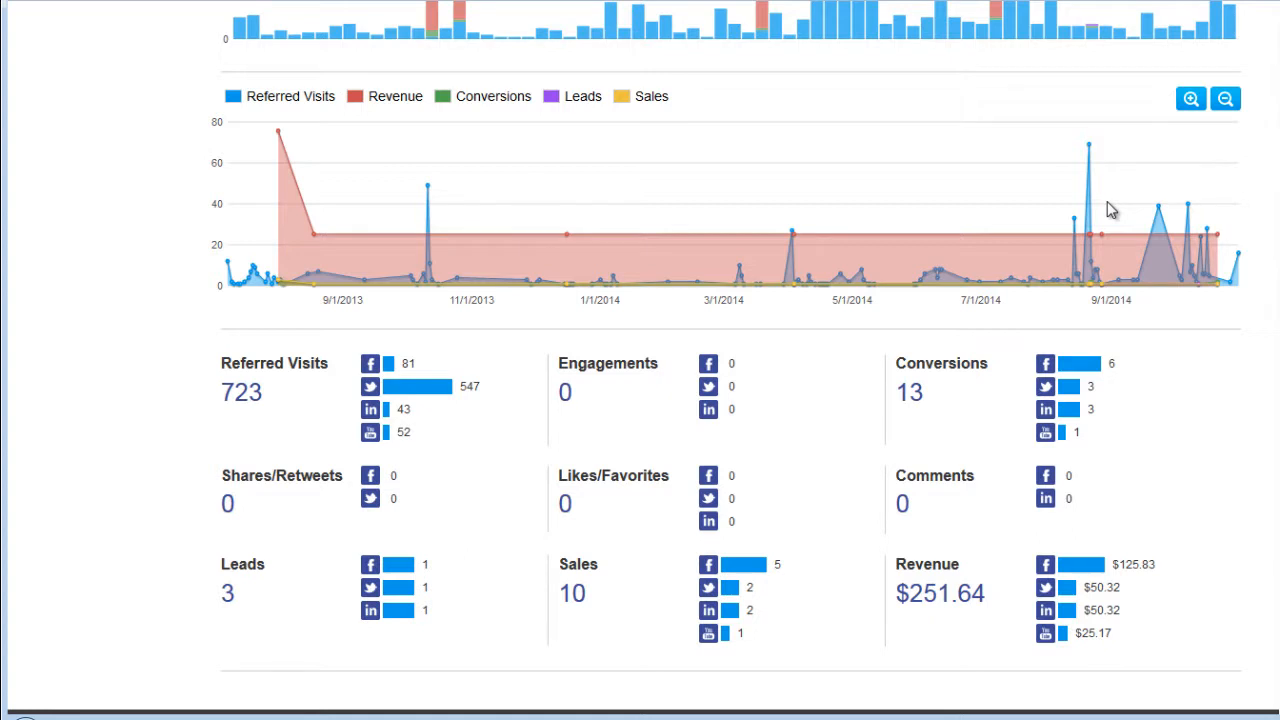
mouse_move(845, 35)
mouse_move(938, 276)
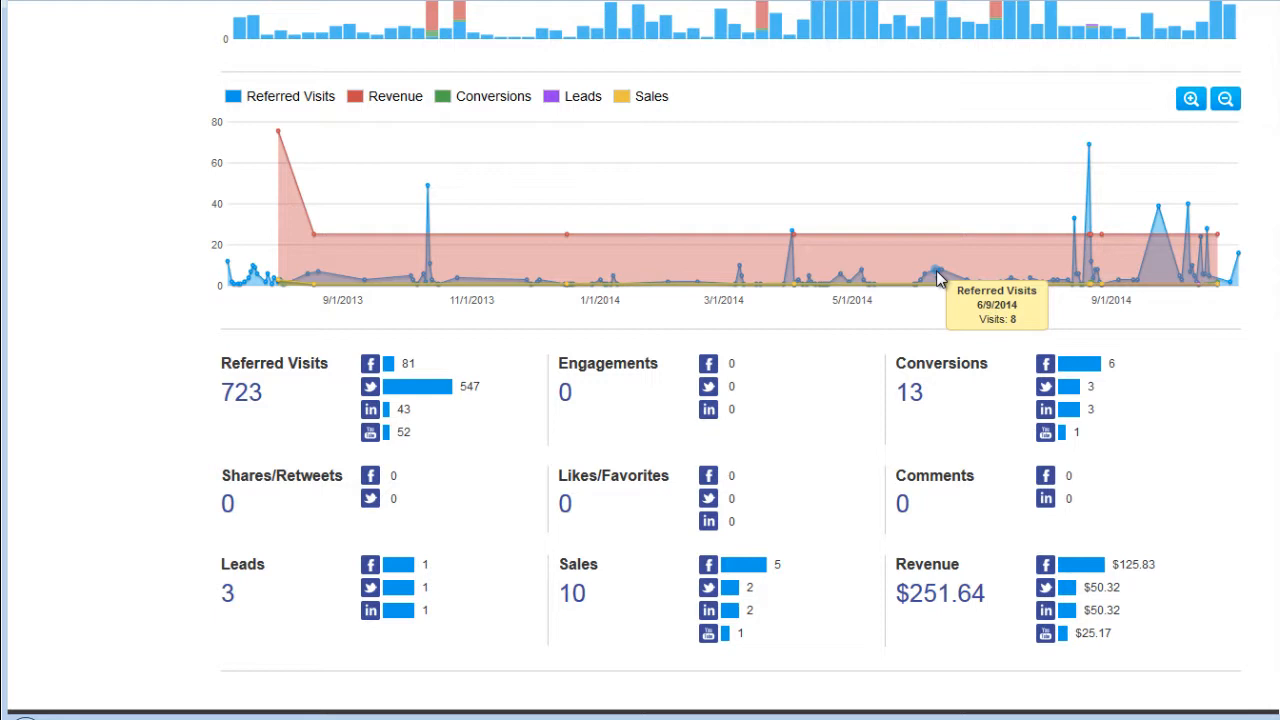
scroll(931, 263, down, 1)
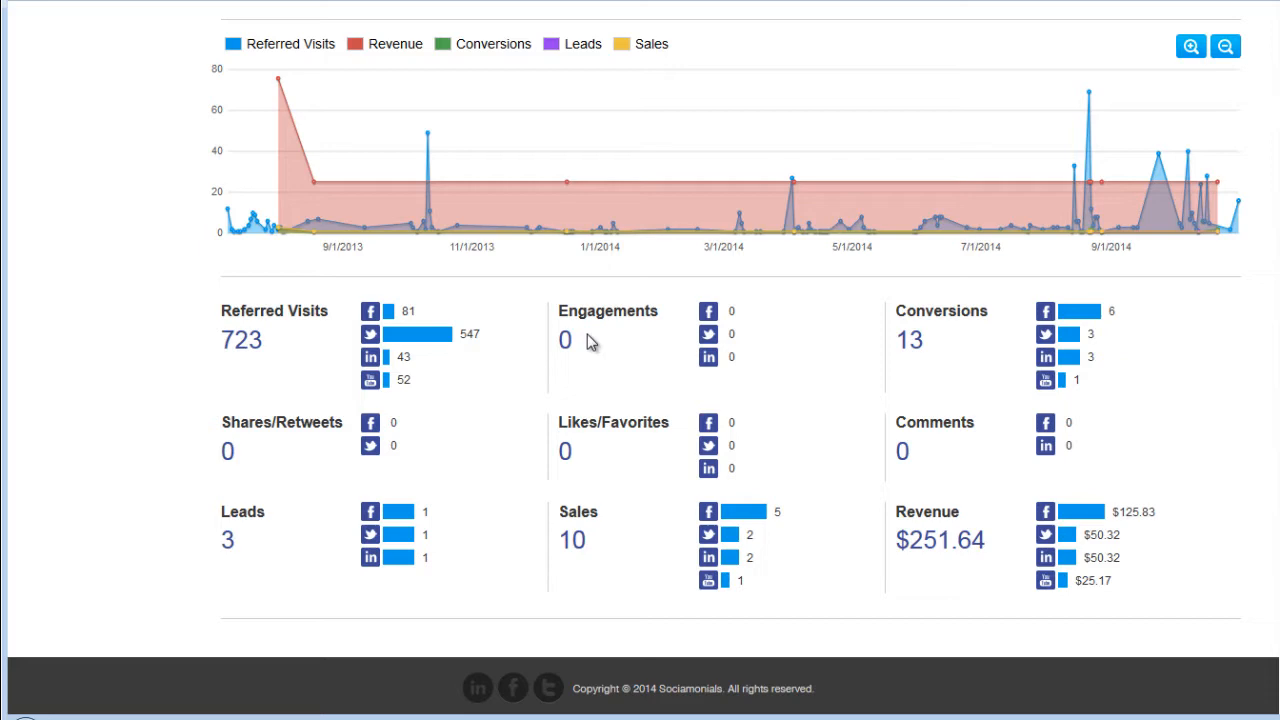
scroll(587, 334, up, 7)
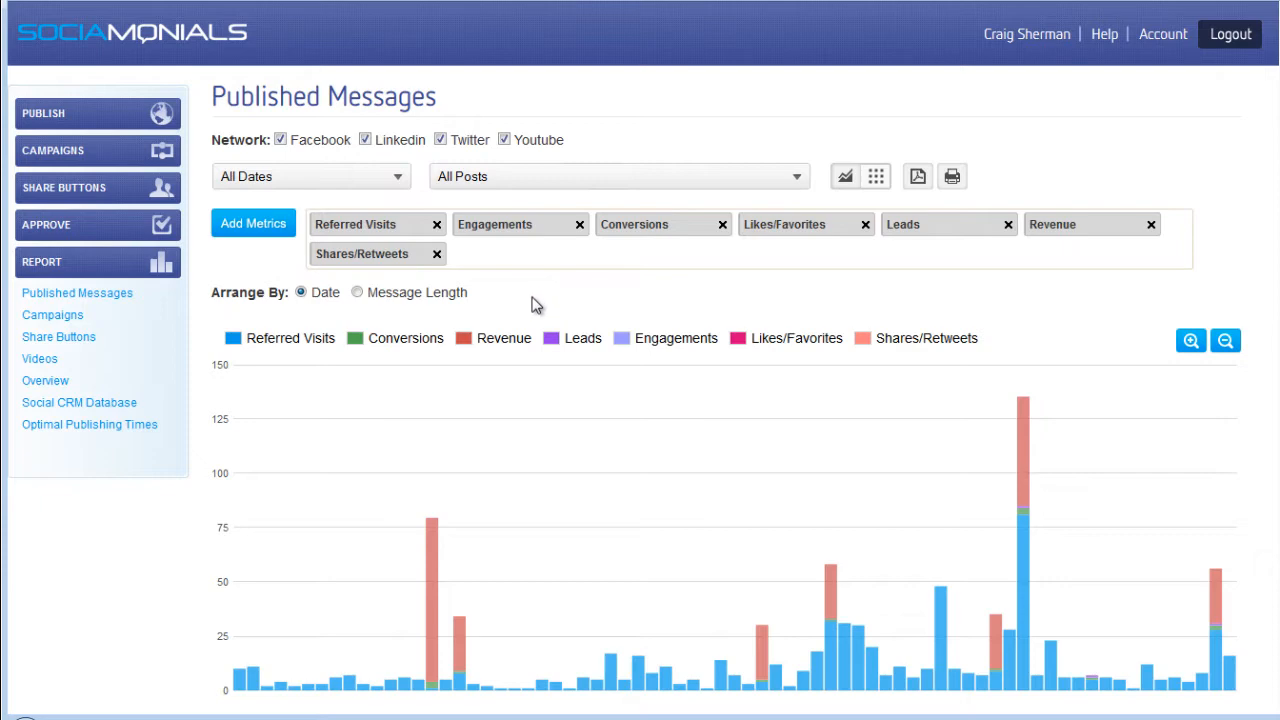
Step: Open the Overview report and set it to show Leads for All Dates
click(58, 388)
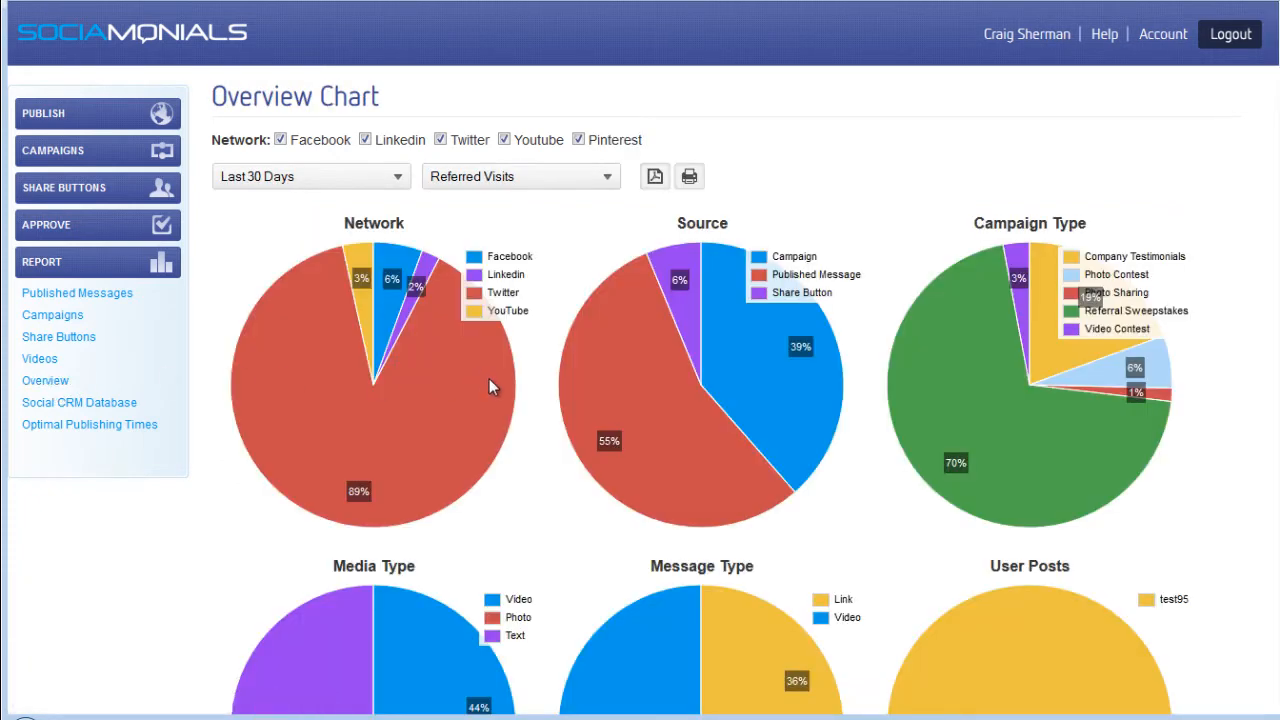
click(302, 179)
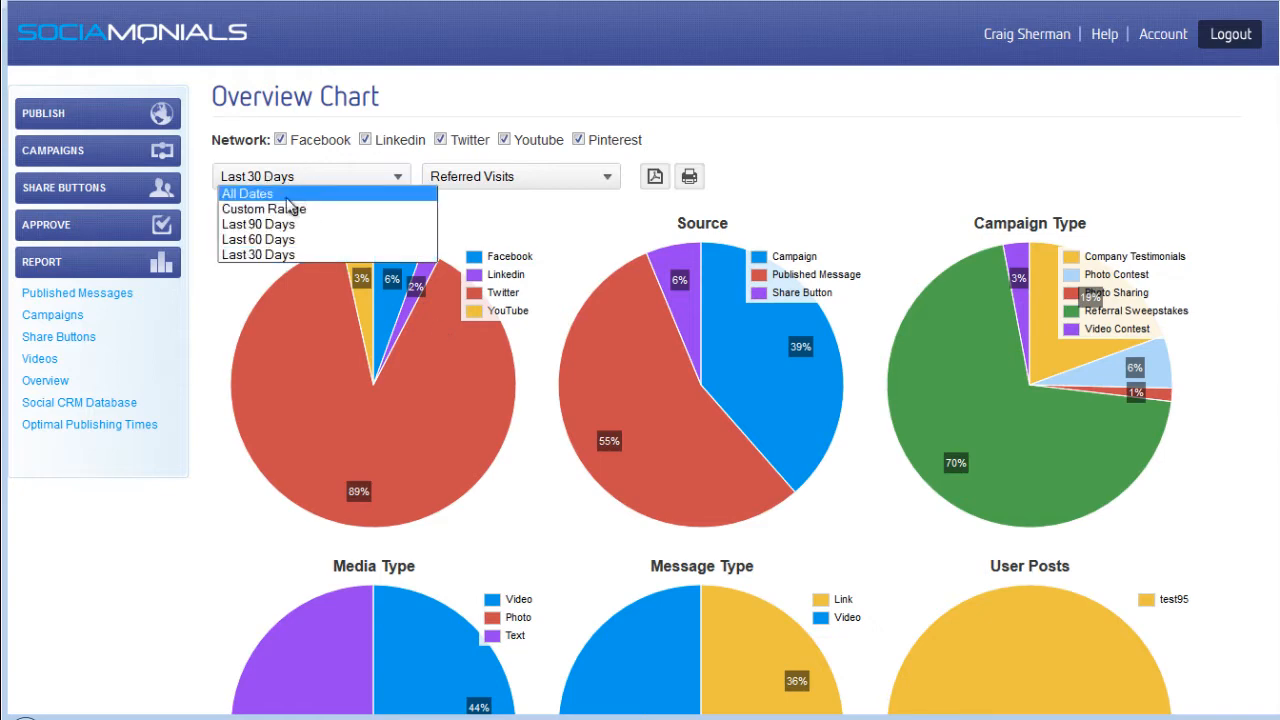
click(288, 195)
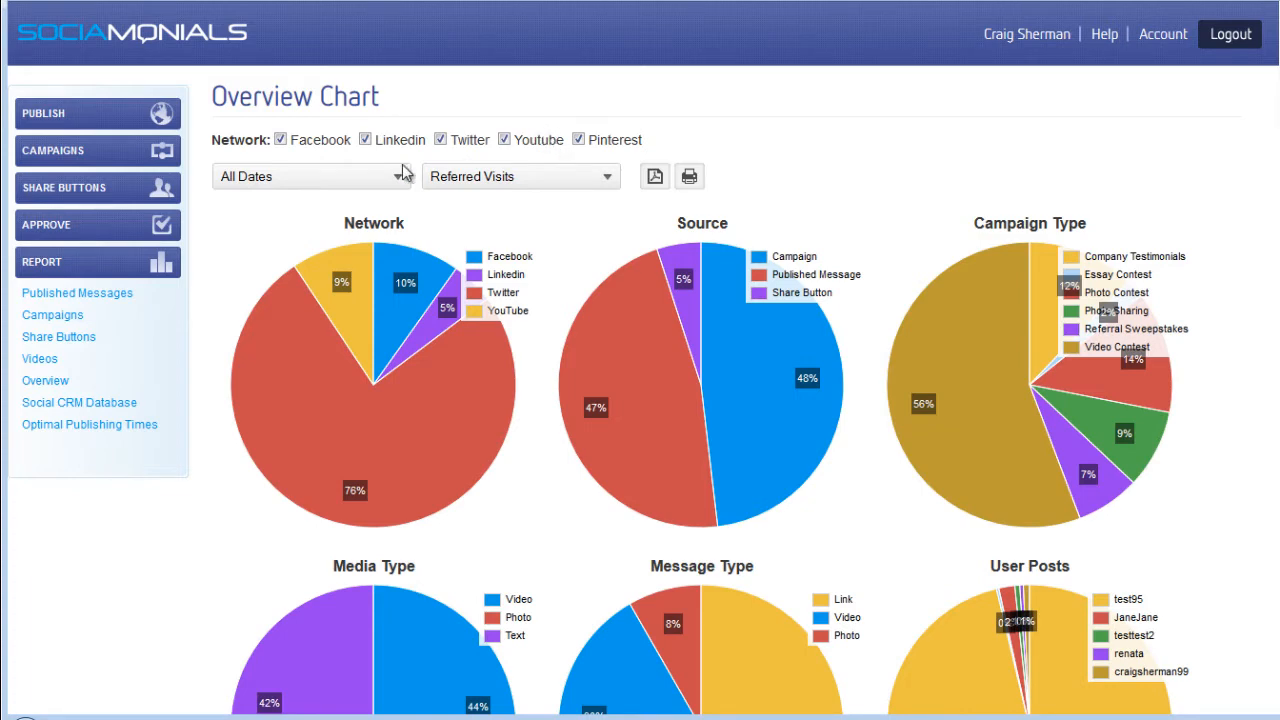
click(537, 178)
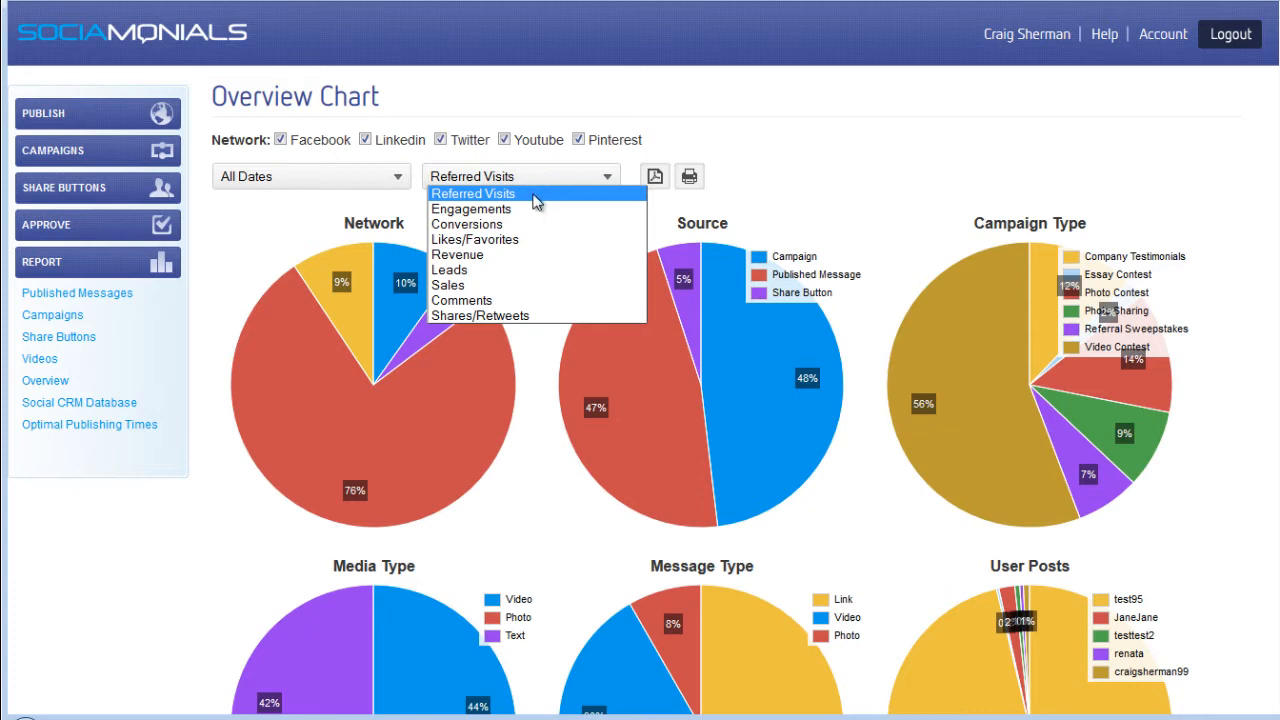
click(526, 276)
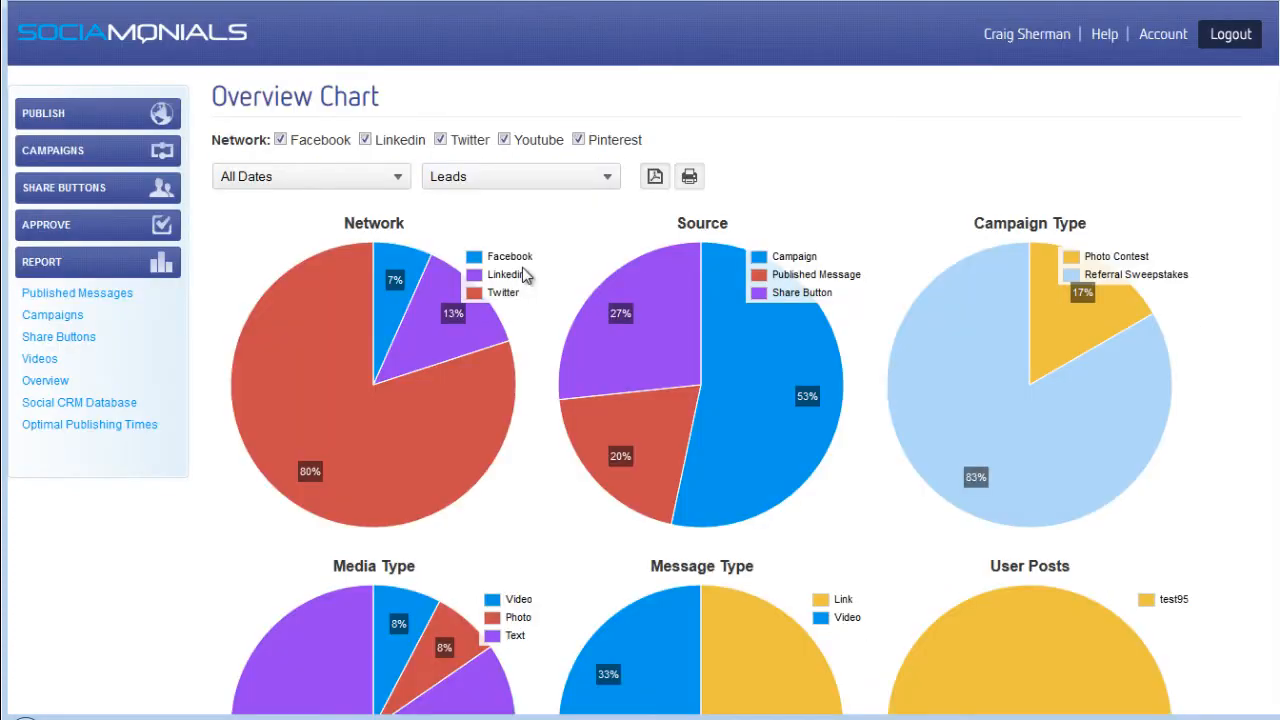
Step: Review all the overview pie charts, comparing the Average and Total views of the Message Type chart
scroll(529, 262, down, 1)
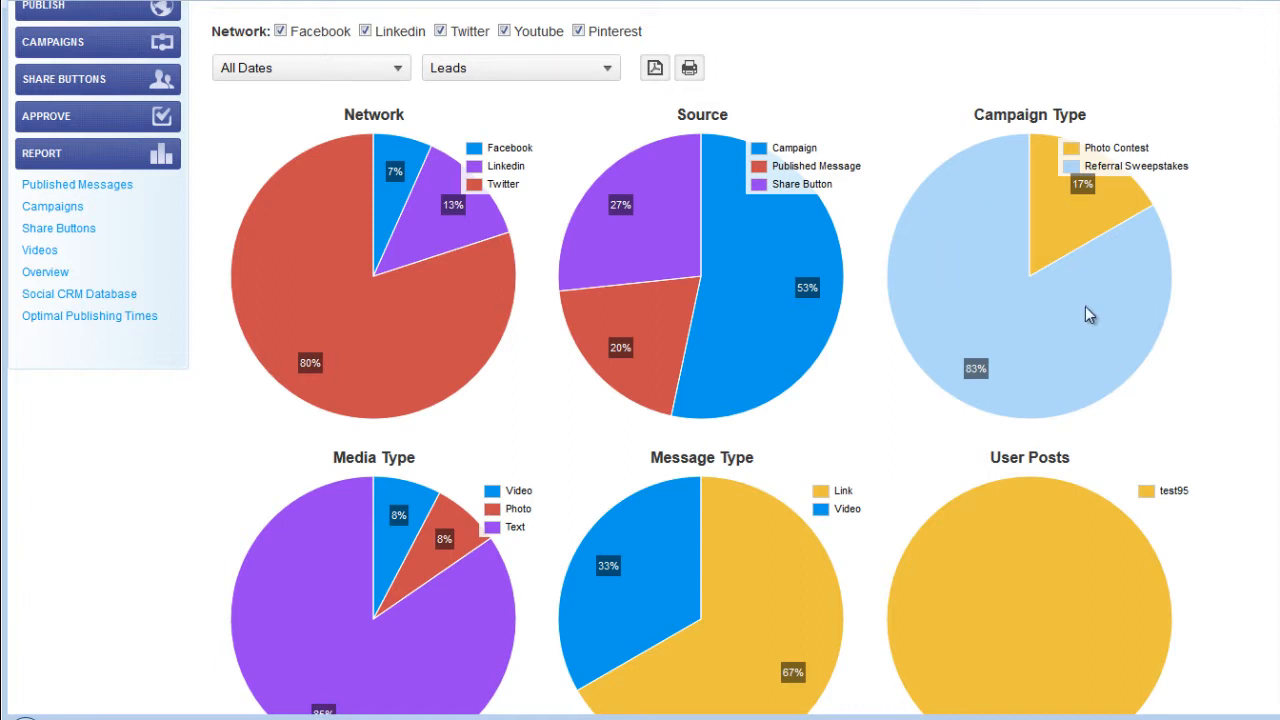
scroll(1085, 310, down, 1)
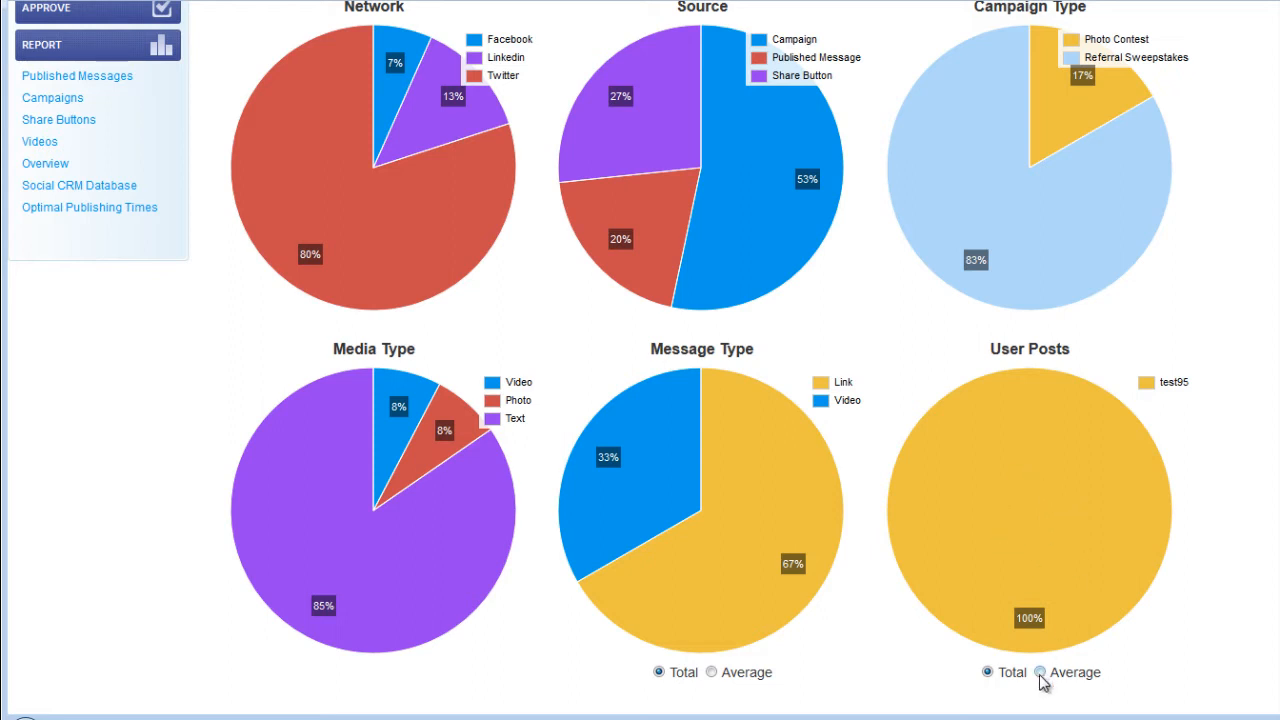
click(711, 673)
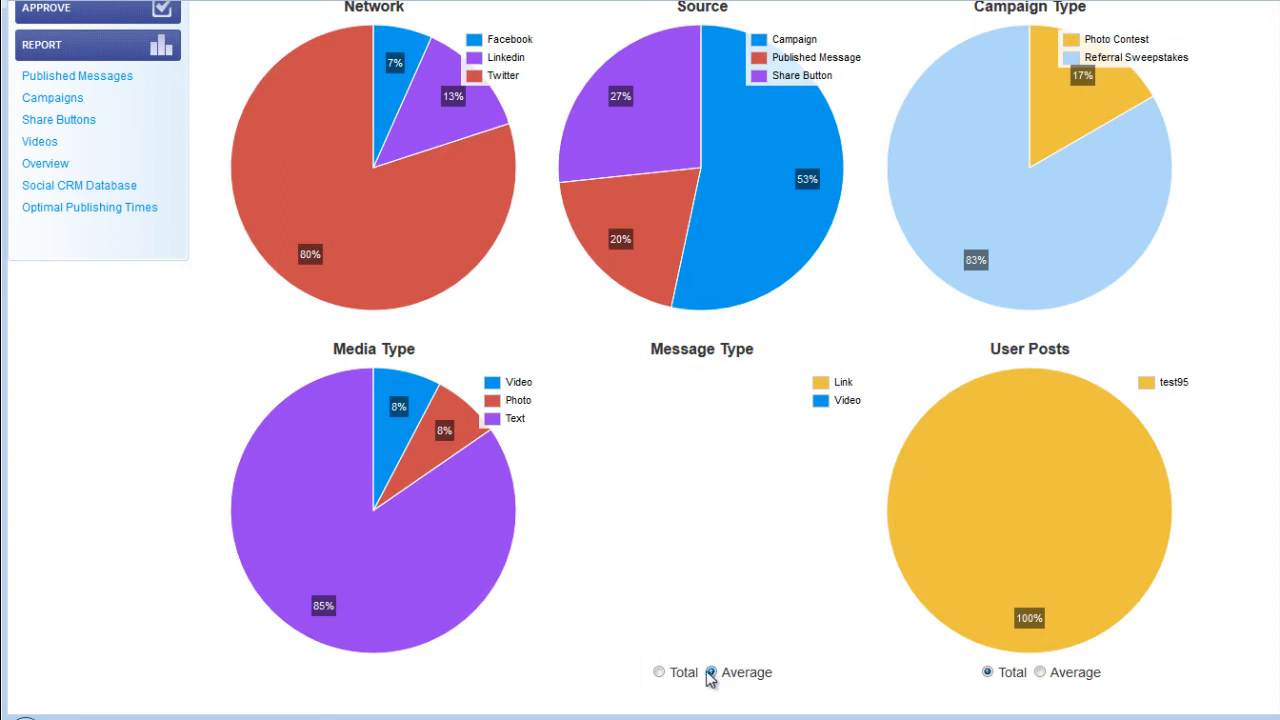
click(659, 673)
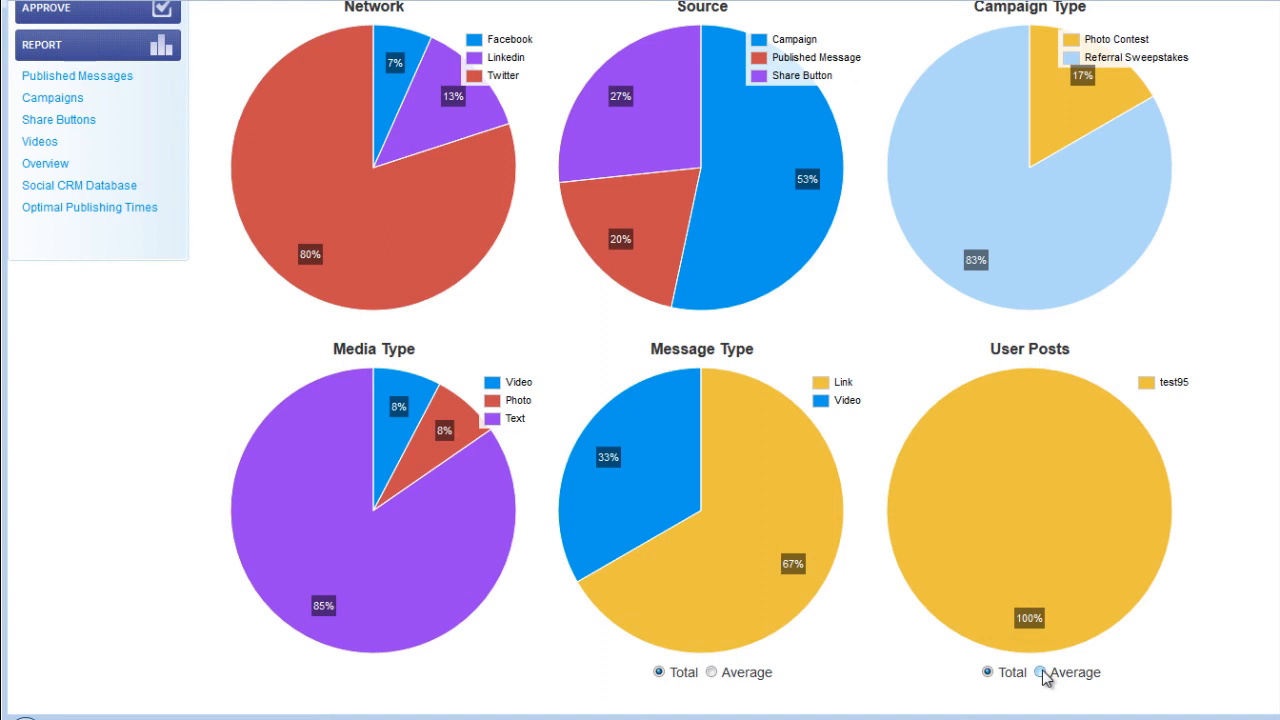
scroll(1042, 672, up, 3)
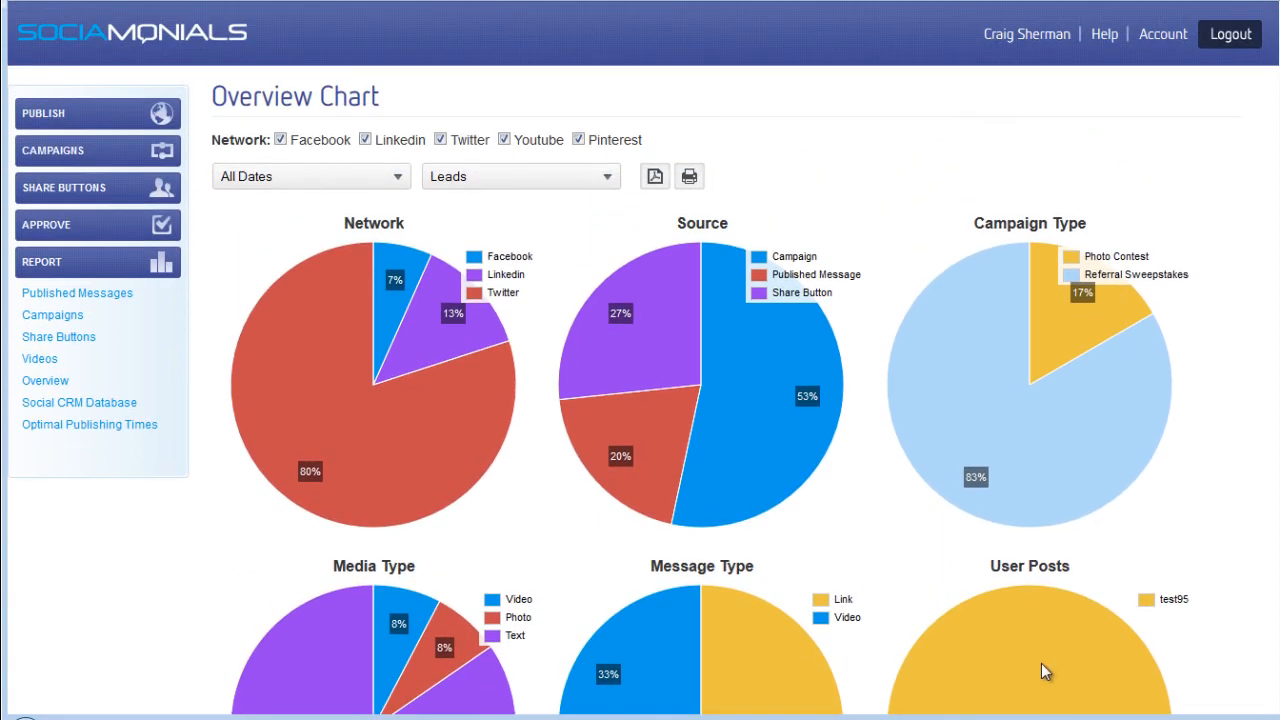